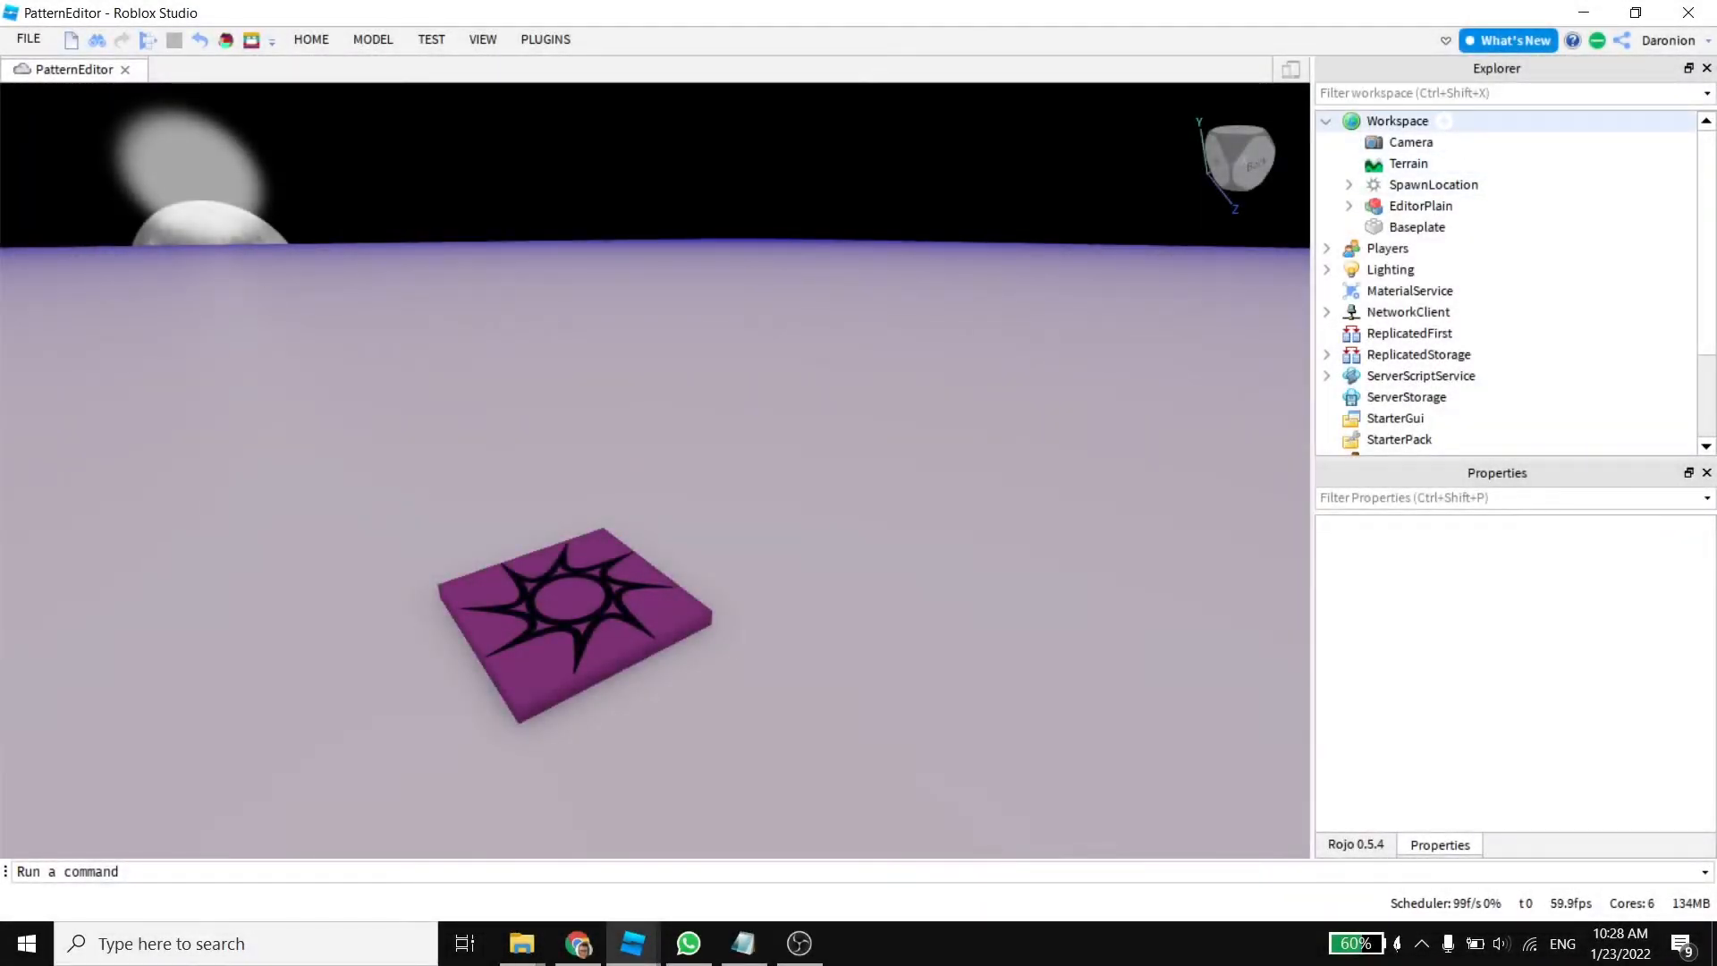
# Step: Select the EditorPlain model in the Workspace and frame it in the viewport
pyautogui.click(1397, 121)
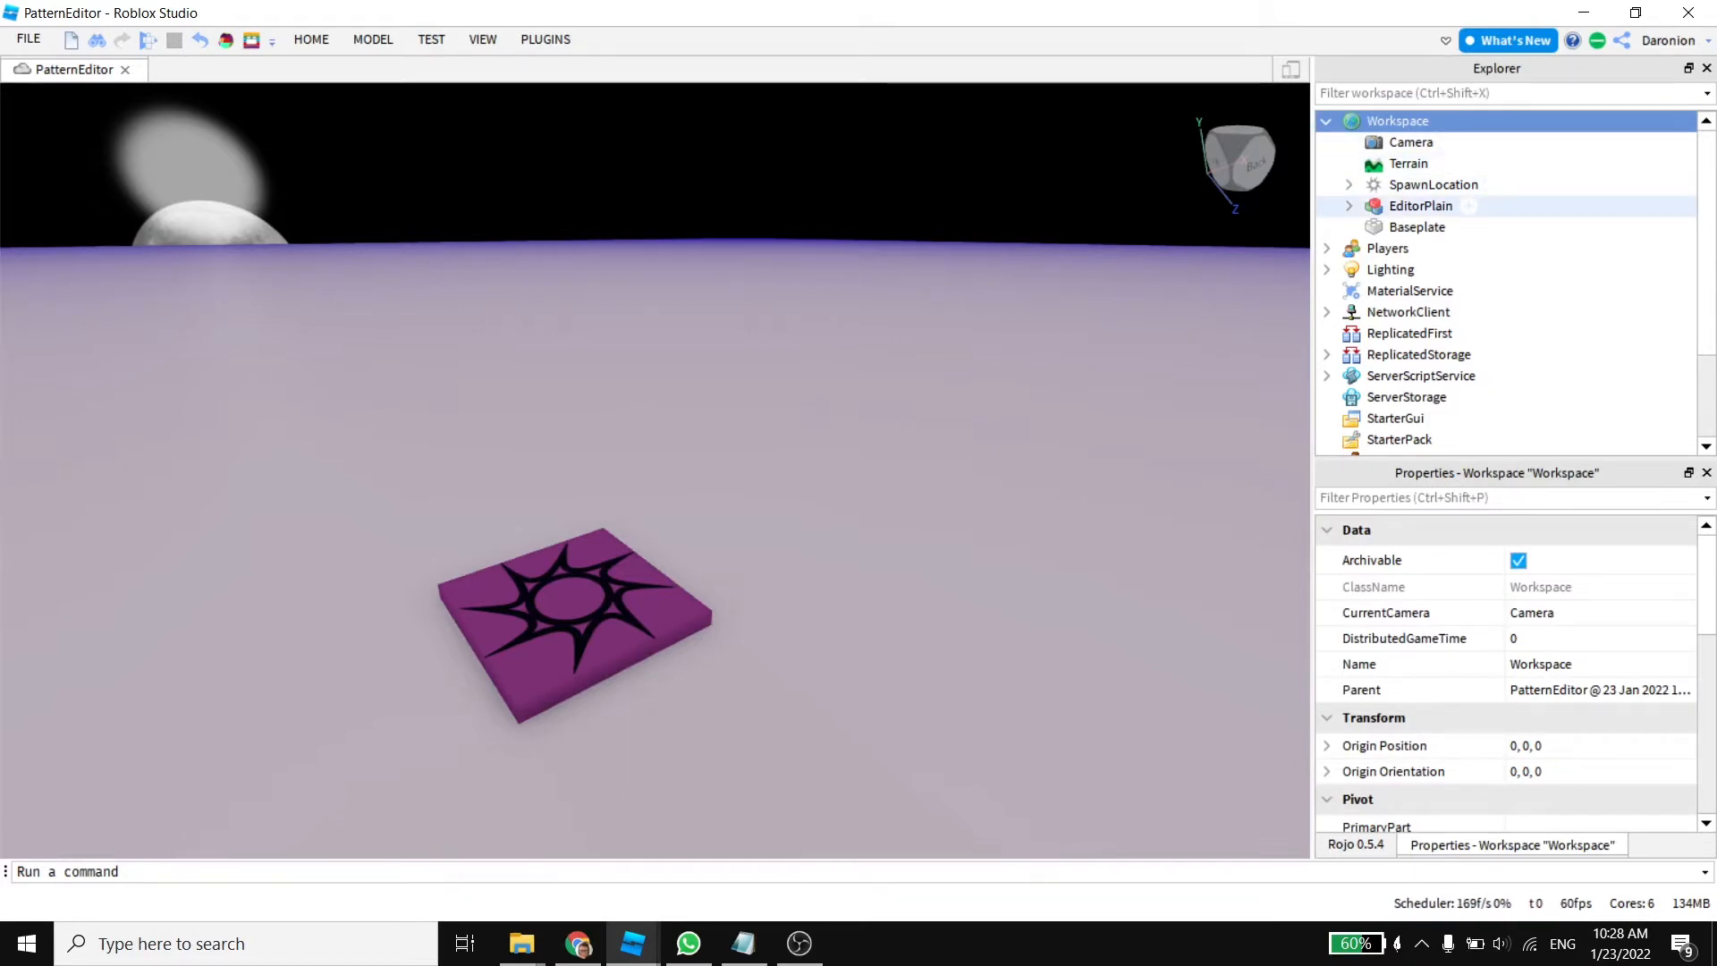
pyautogui.click(1420, 206)
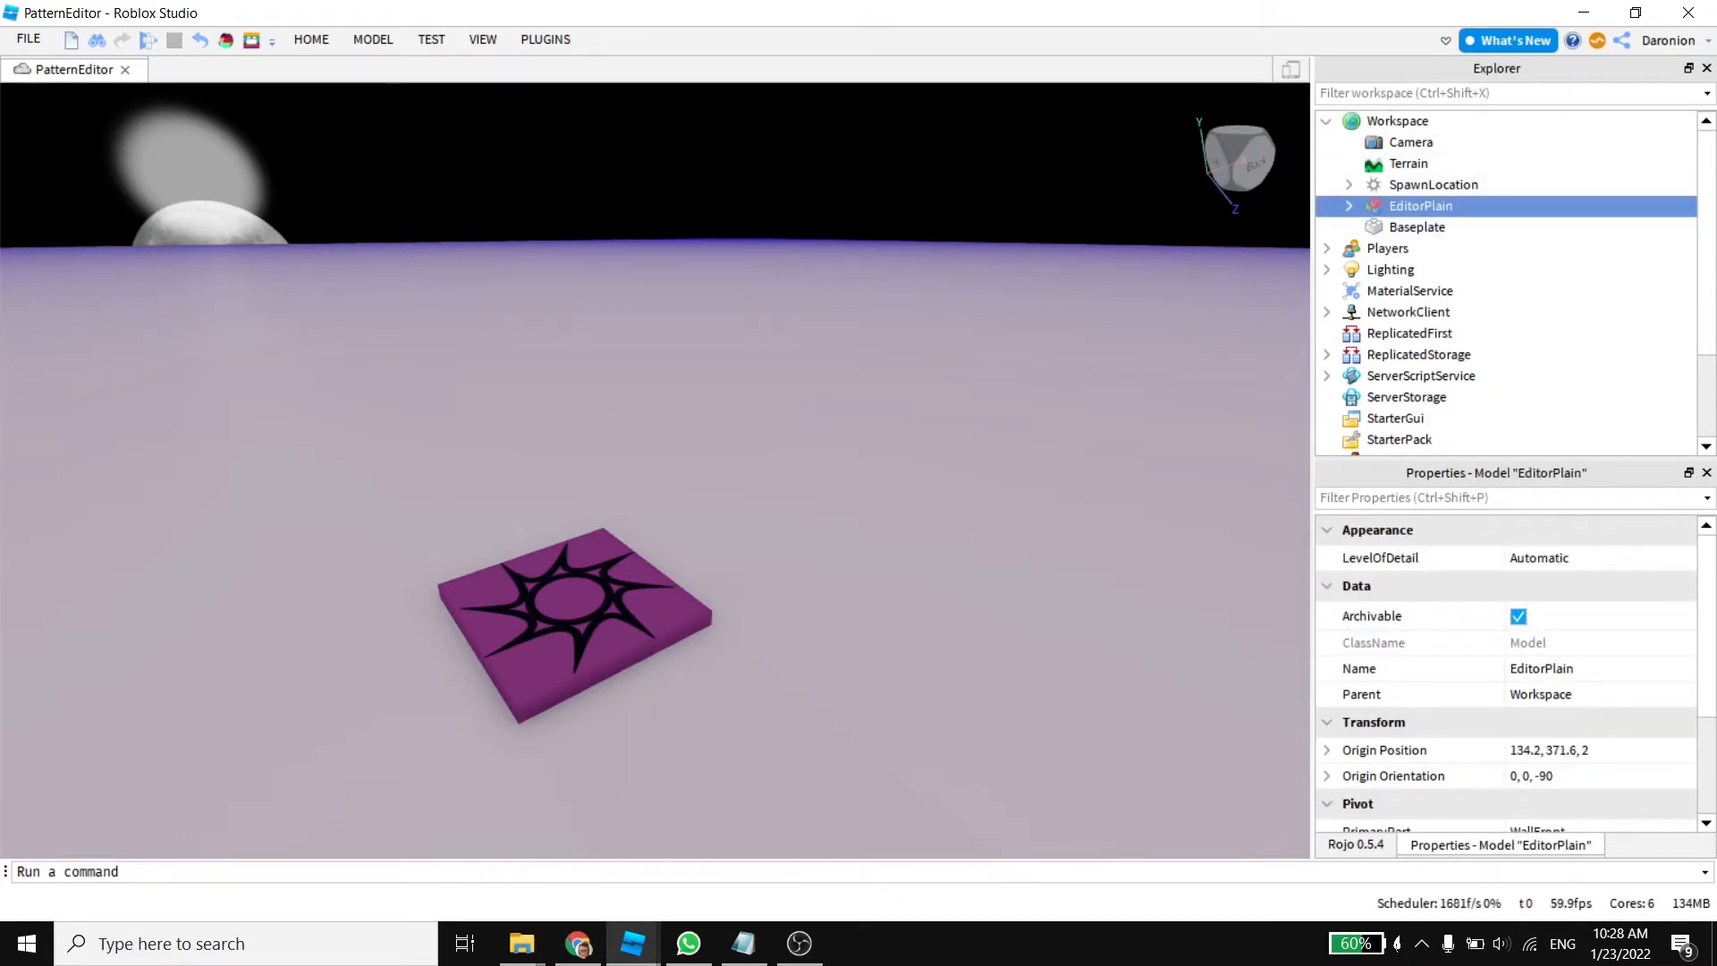
pyautogui.press('f')
pyautogui.moveTo(655, 470); pyautogui.dragTo(948, 440, button='right')
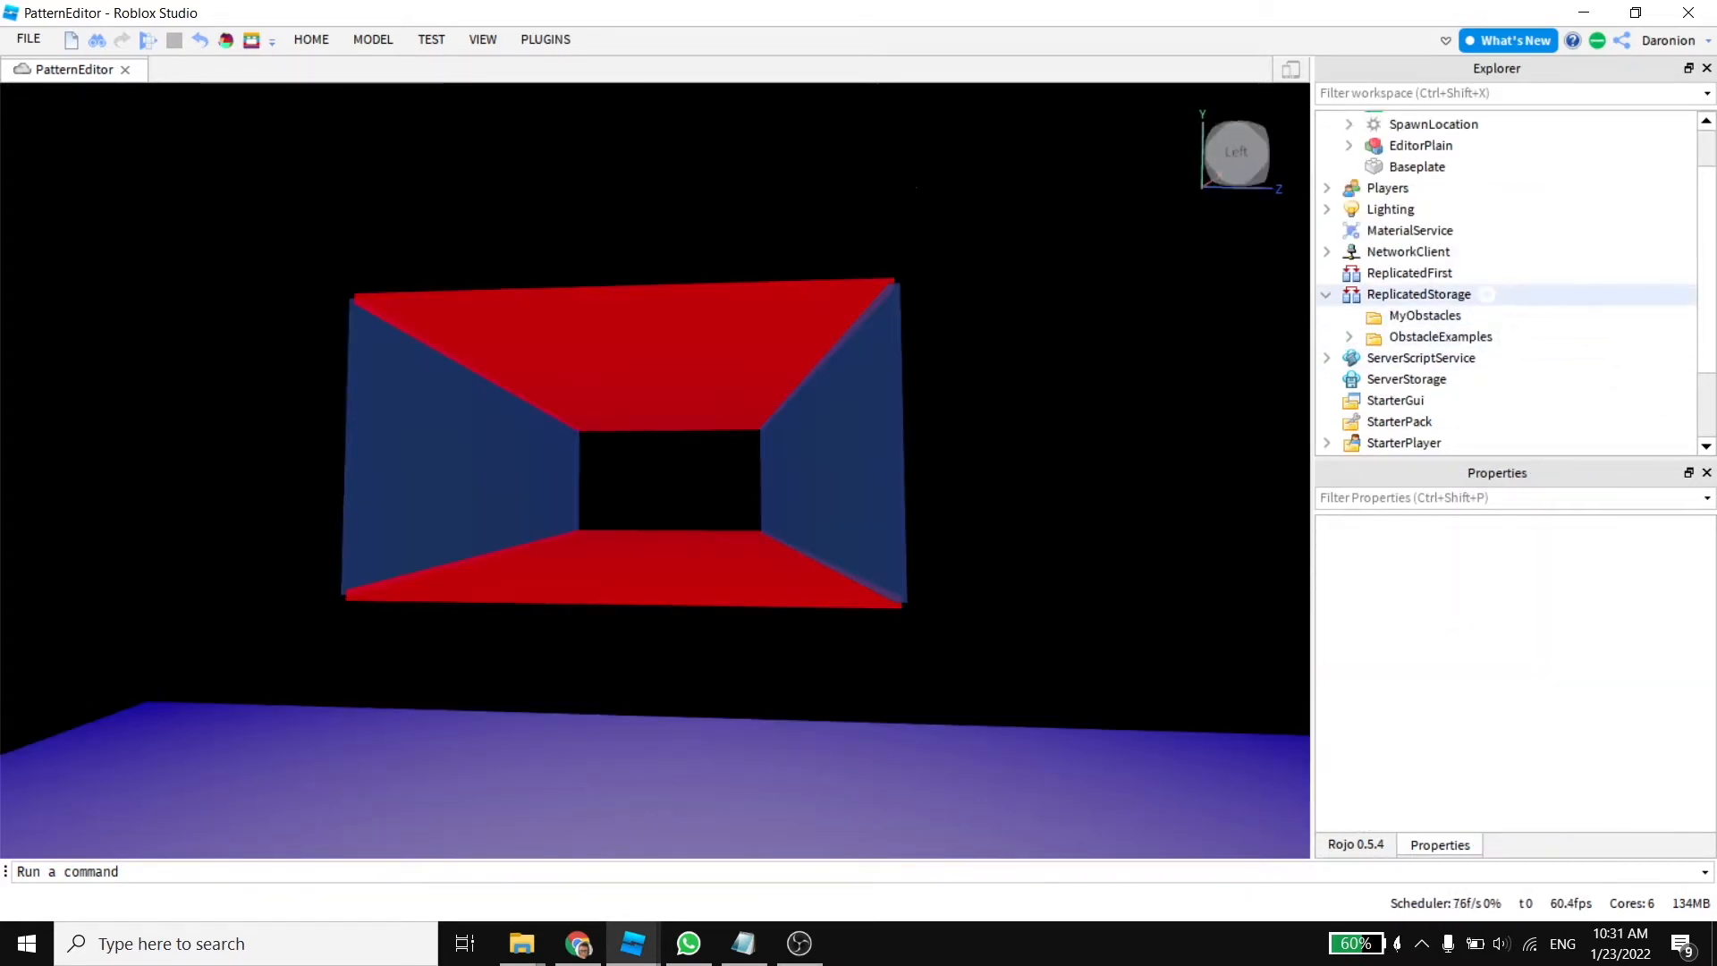
# Step: Move the Obstacle1 model from the ObstacleExamples folder in ReplicatedStorage into the Workspace
pyautogui.click(1419, 294)
pyautogui.scroll(1, 1502, 295)
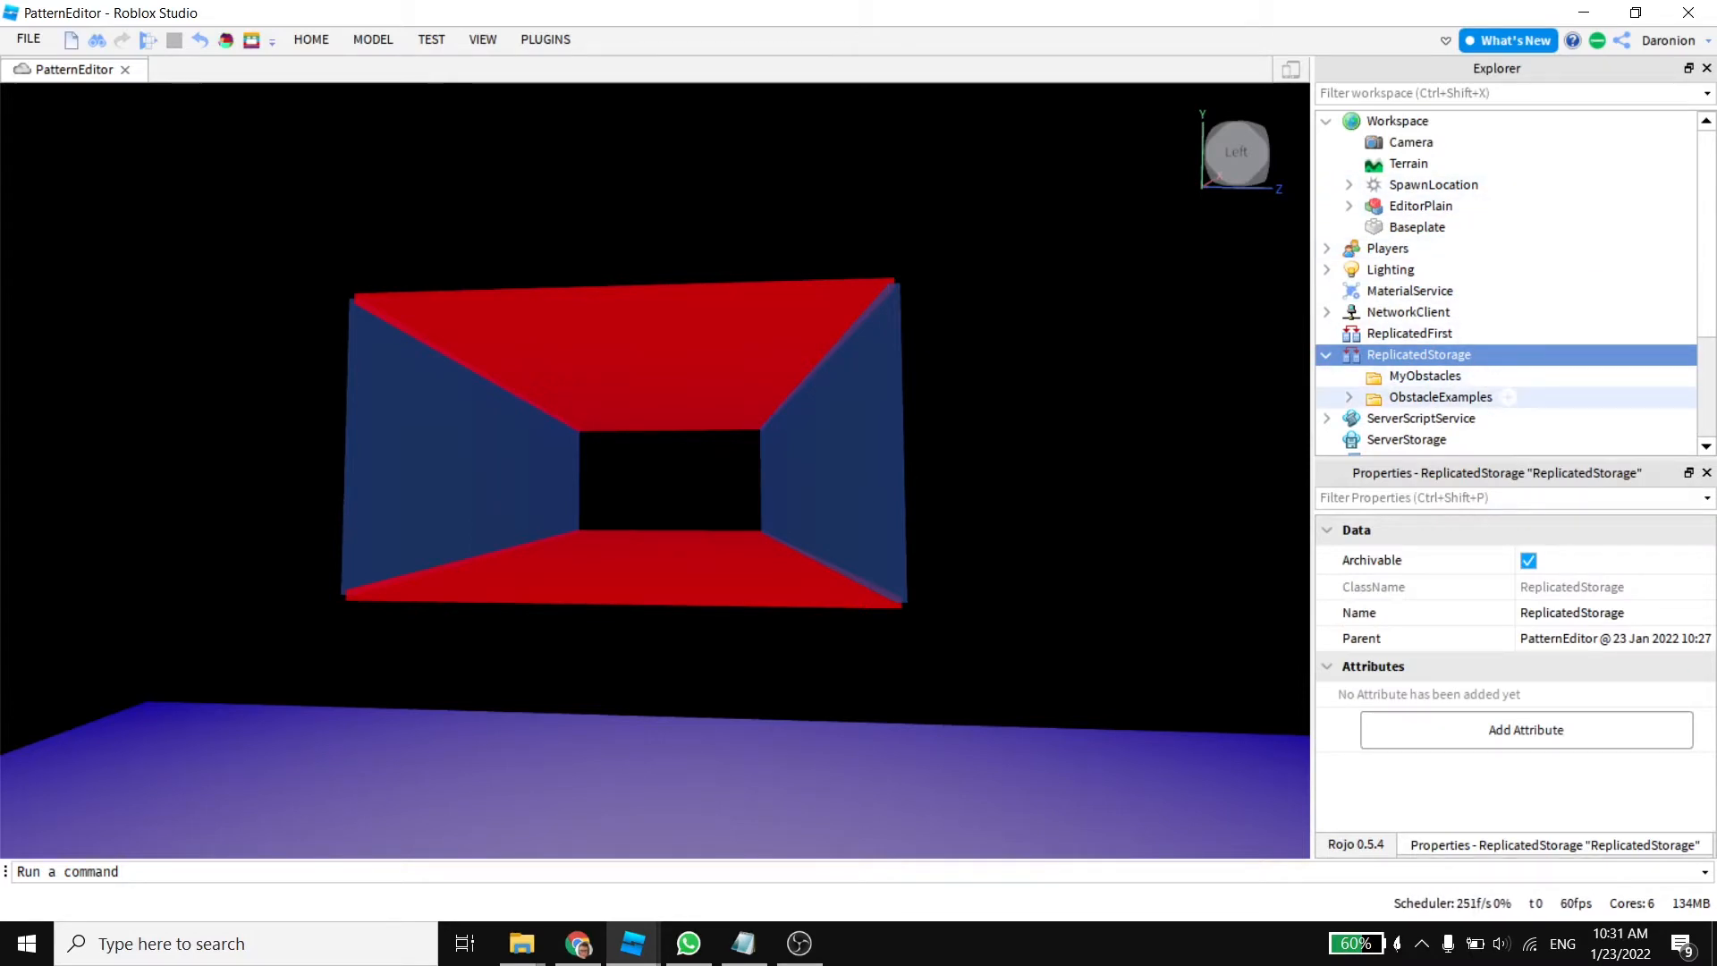
pyautogui.click(1440, 397)
pyautogui.click(1349, 397)
pyautogui.scroll(-2, 1466, 357)
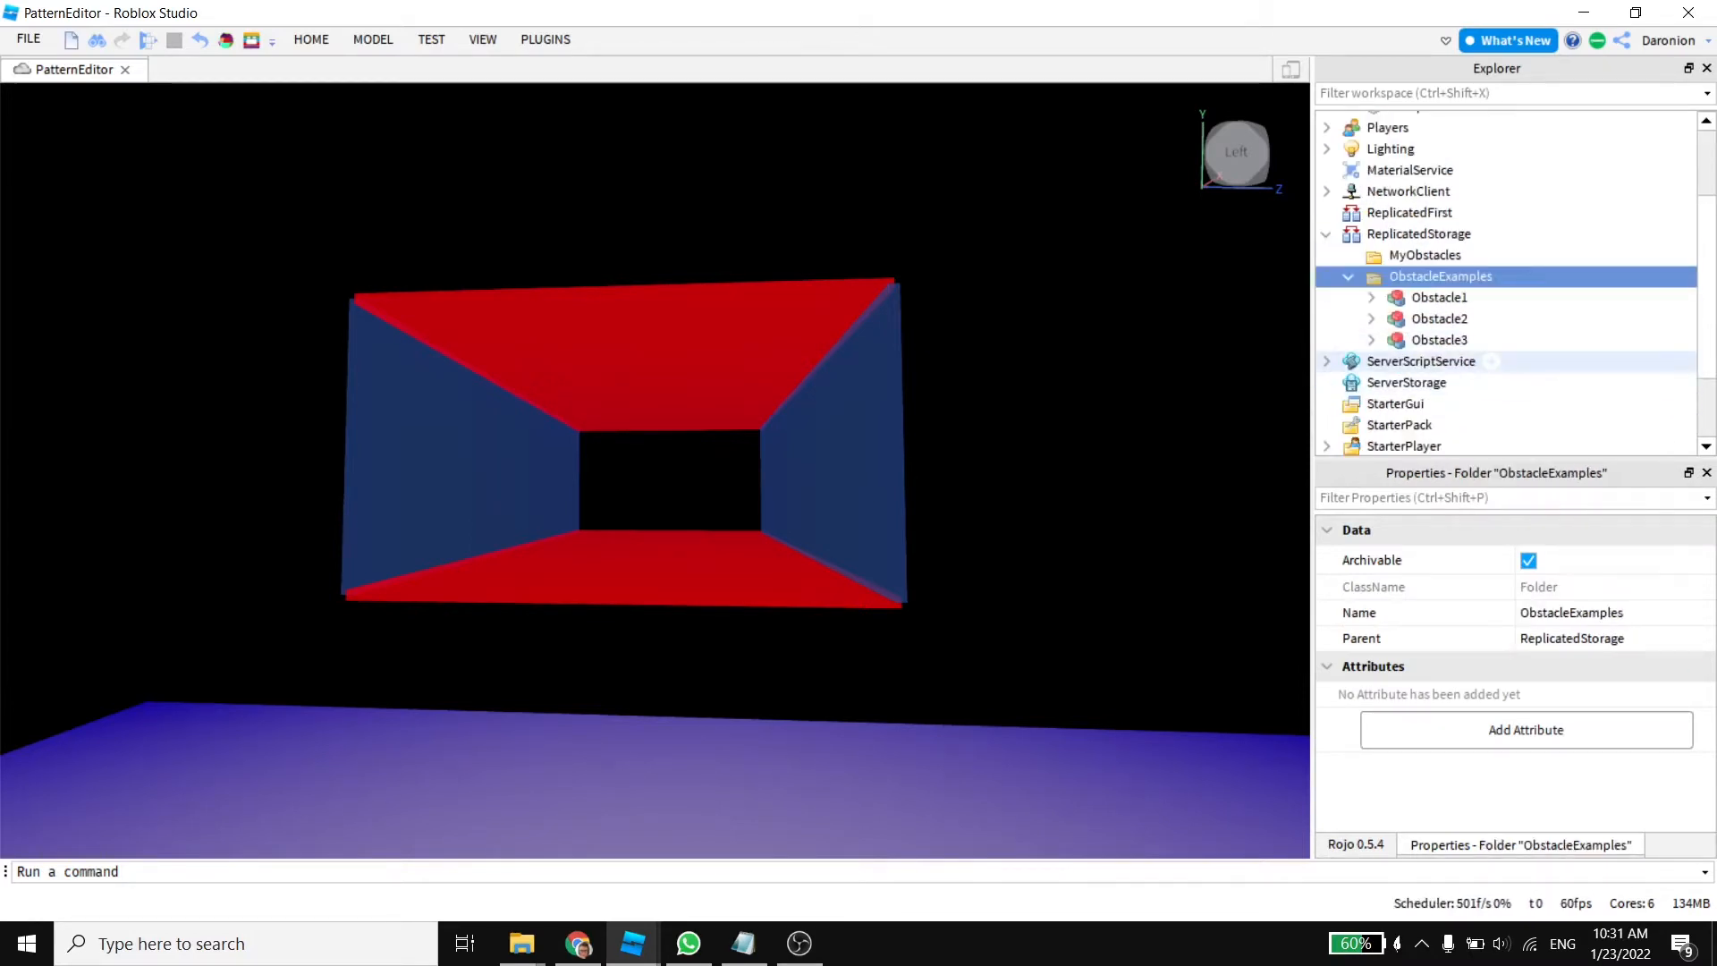
pyautogui.click(1439, 297)
pyautogui.scroll(1, 1476, 375)
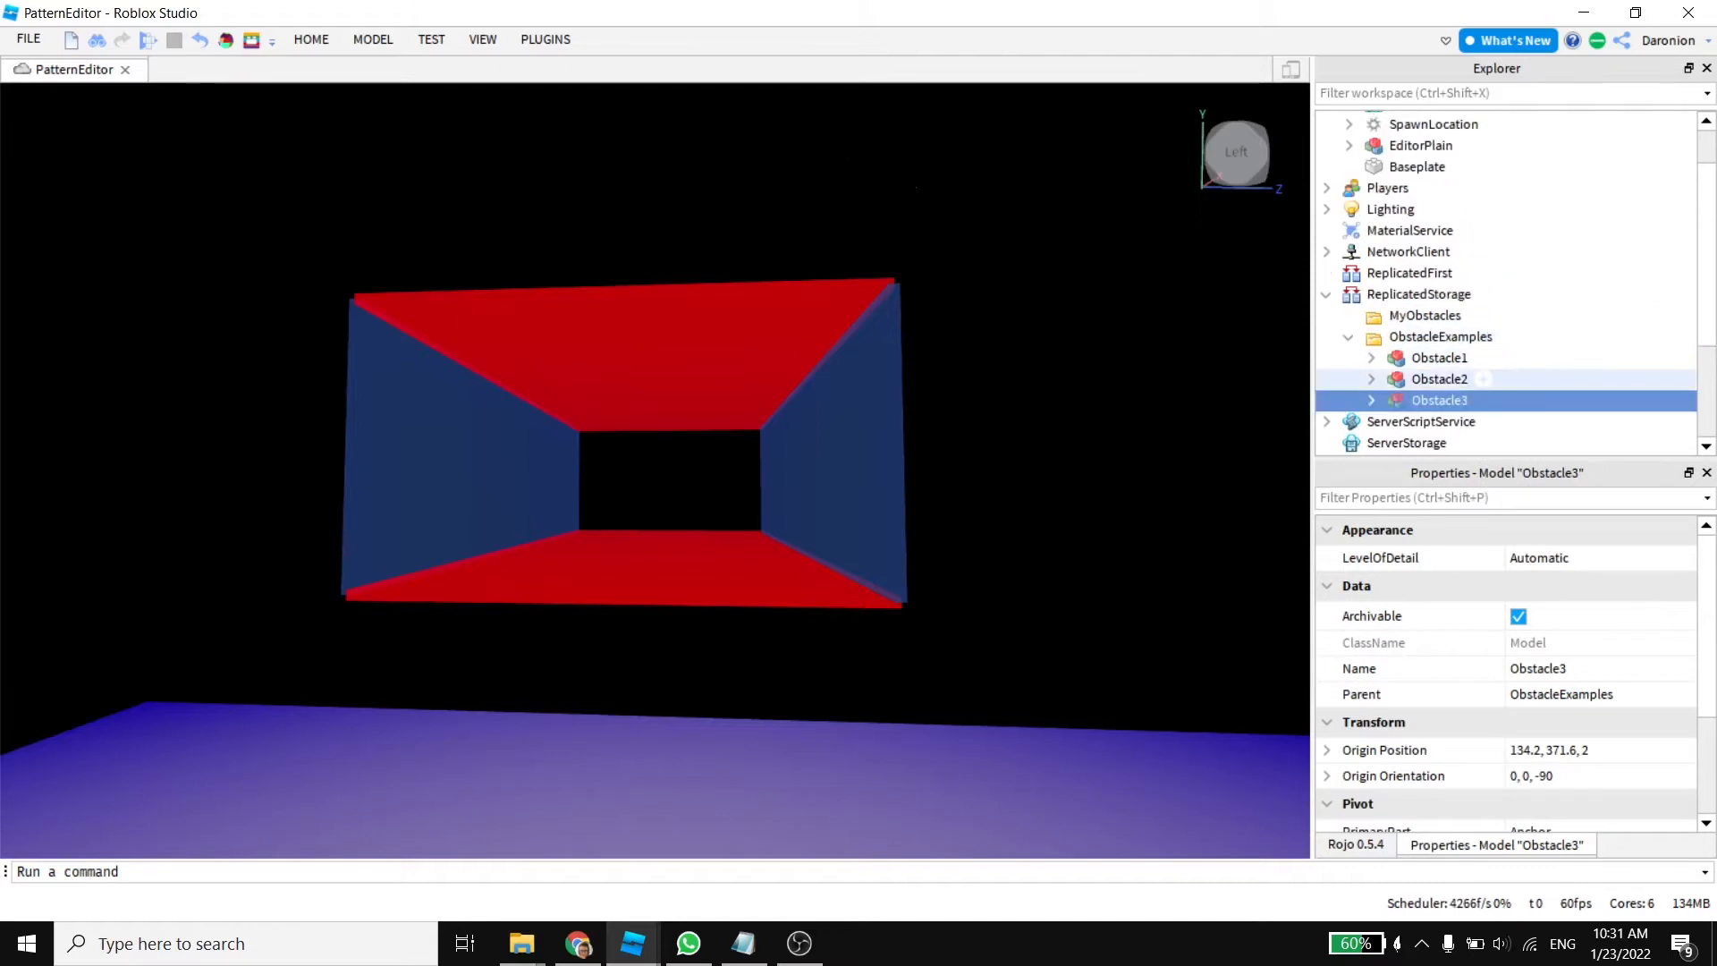
pyautogui.moveTo(1439, 358); pyautogui.dragTo(1421, 121)
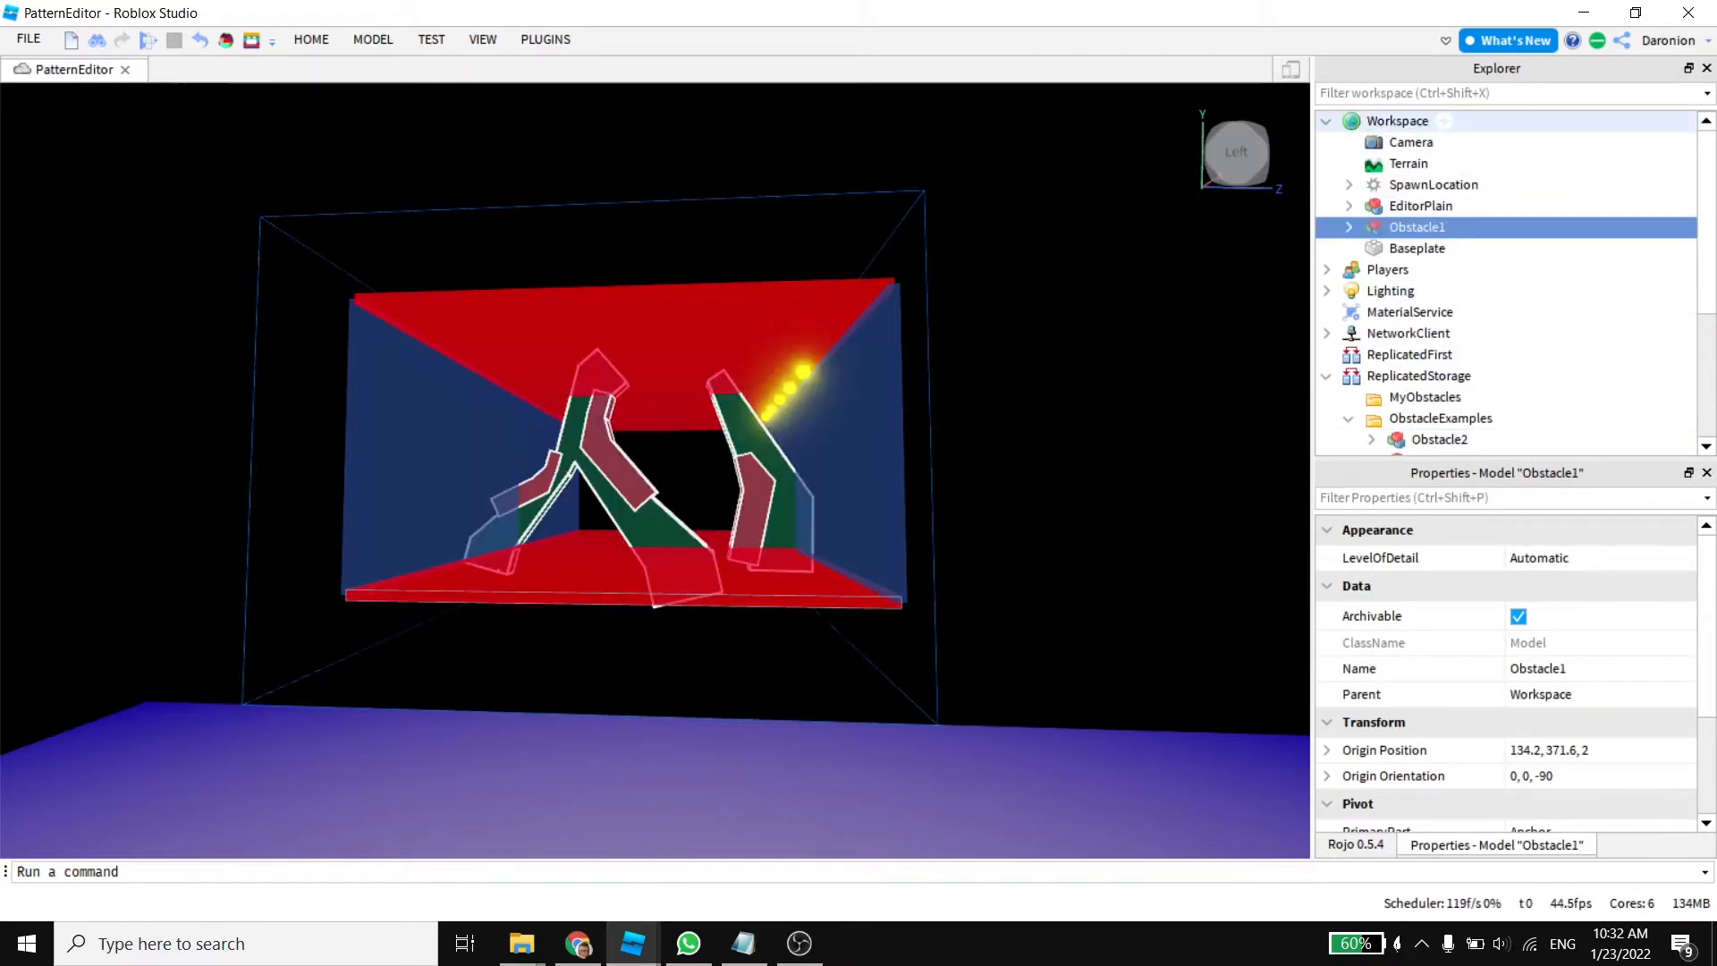
# Step: Examine Obstacle1 up close and inspect its Coins, Highlights, Primary and Secondary groups
pyautogui.press('e')
pyautogui.moveTo(656, 447); pyautogui.dragTo(672, 533, button='right')
pyautogui.press('w')
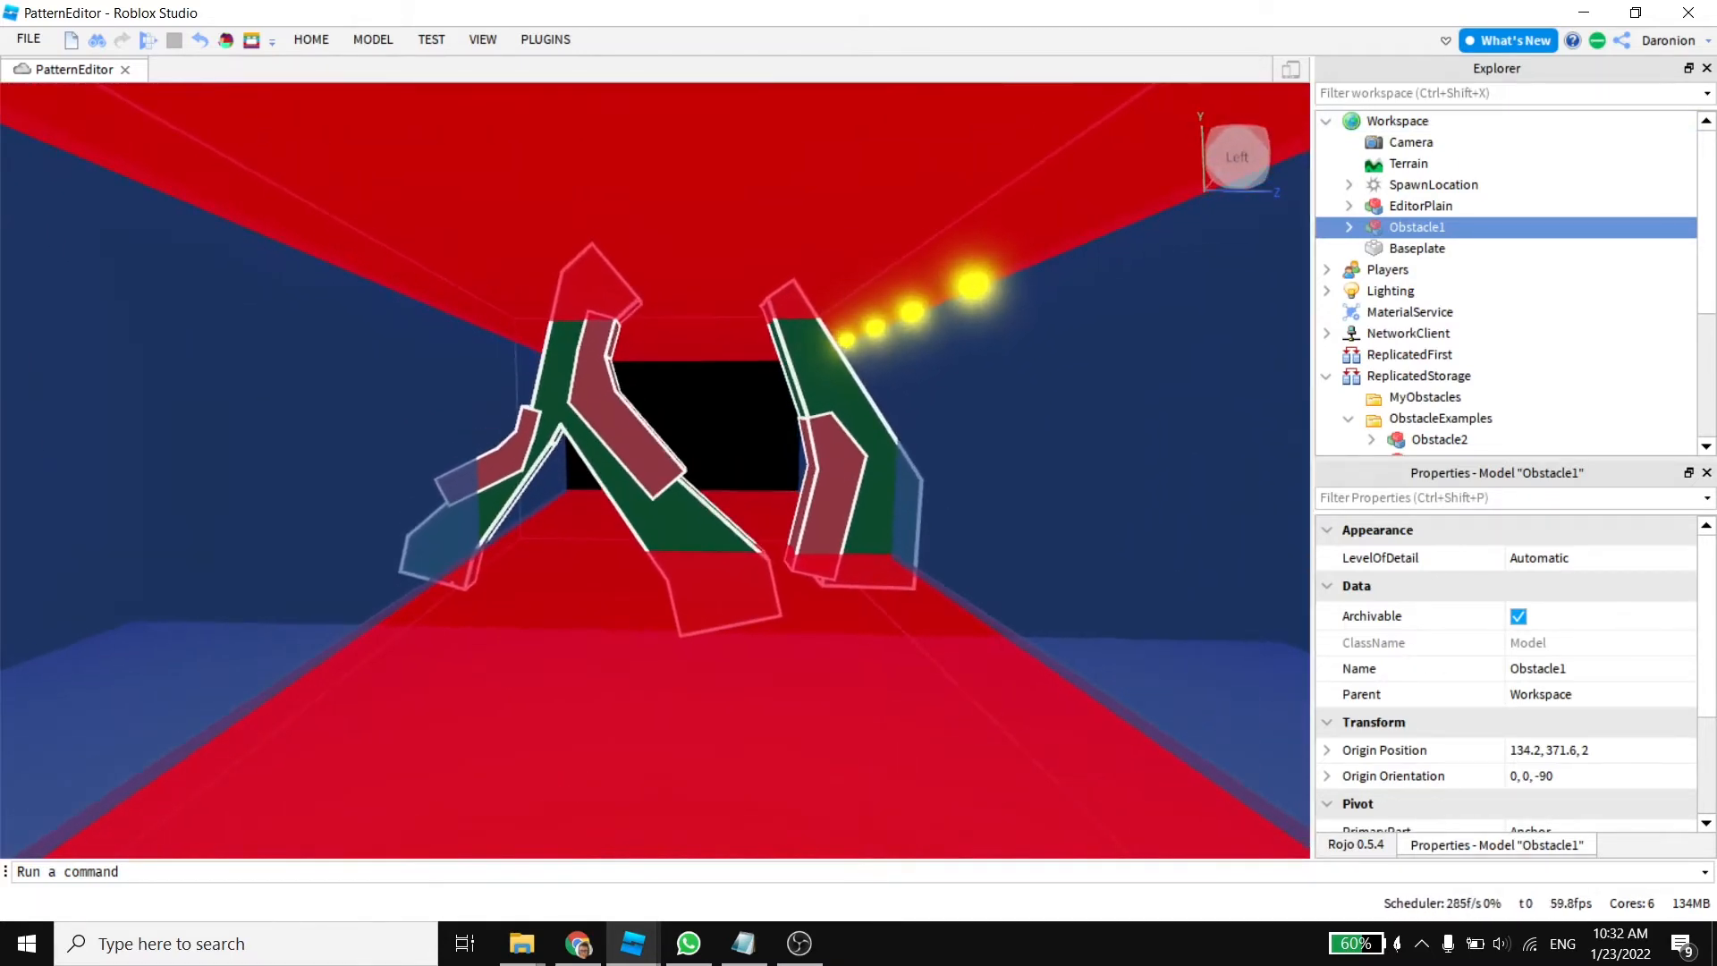
pyautogui.click(1348, 228)
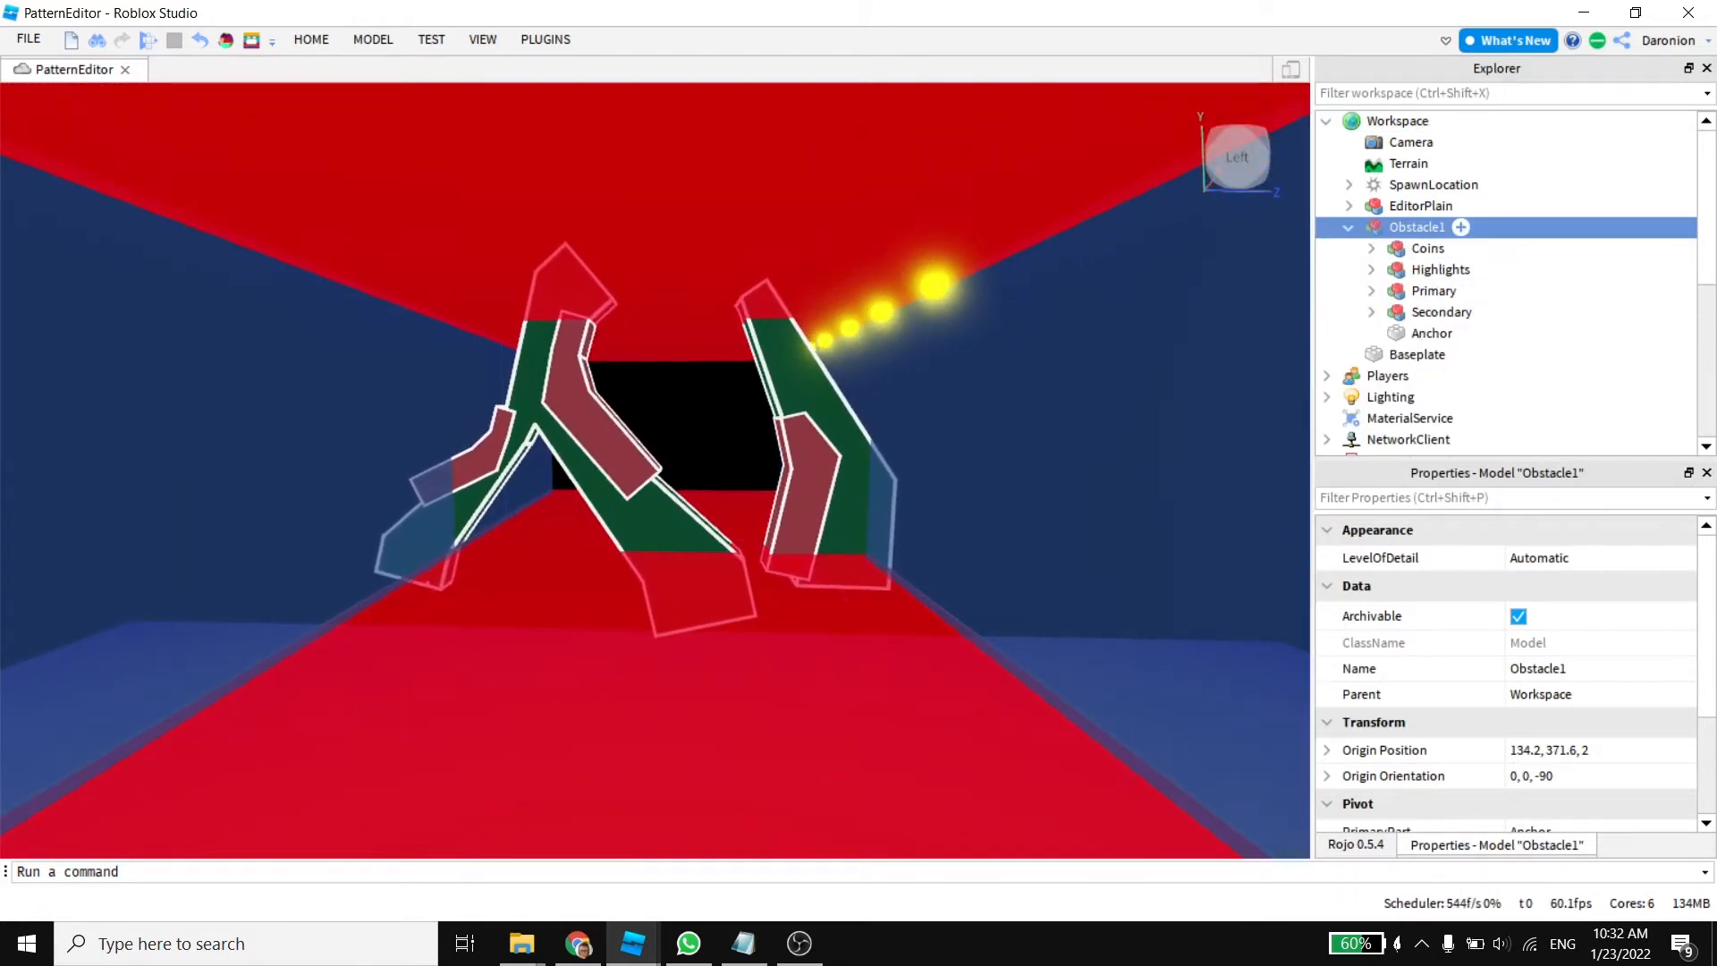
pyautogui.click(1428, 249)
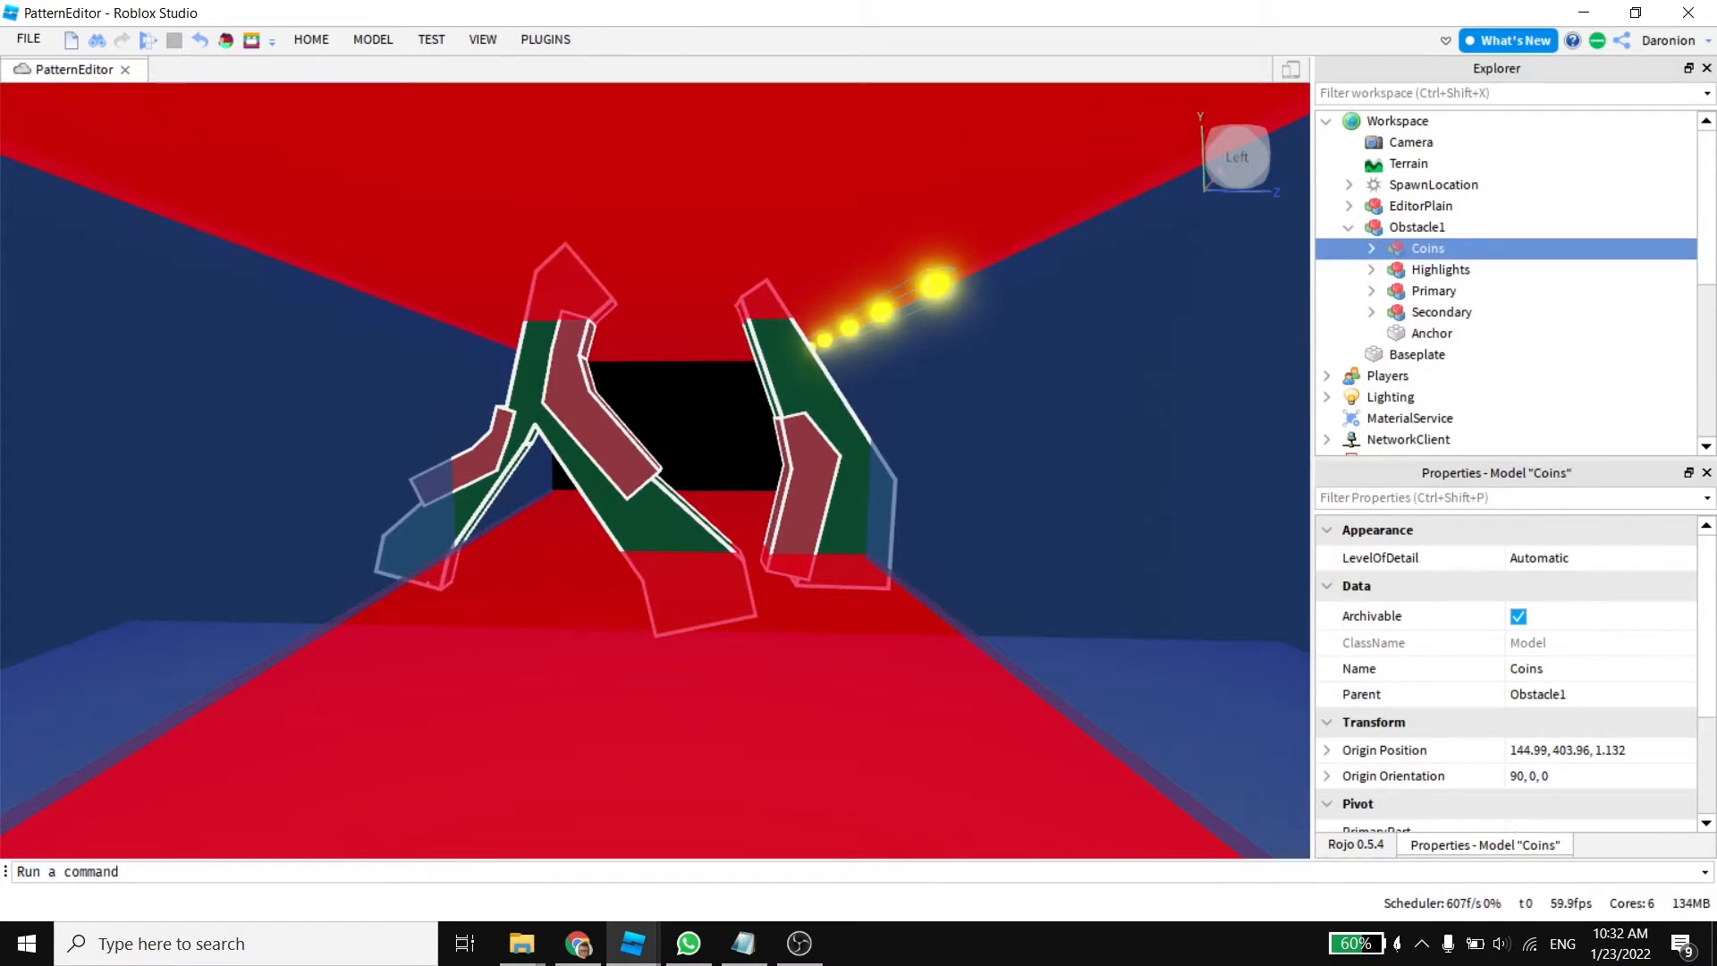
pyautogui.click(1441, 270)
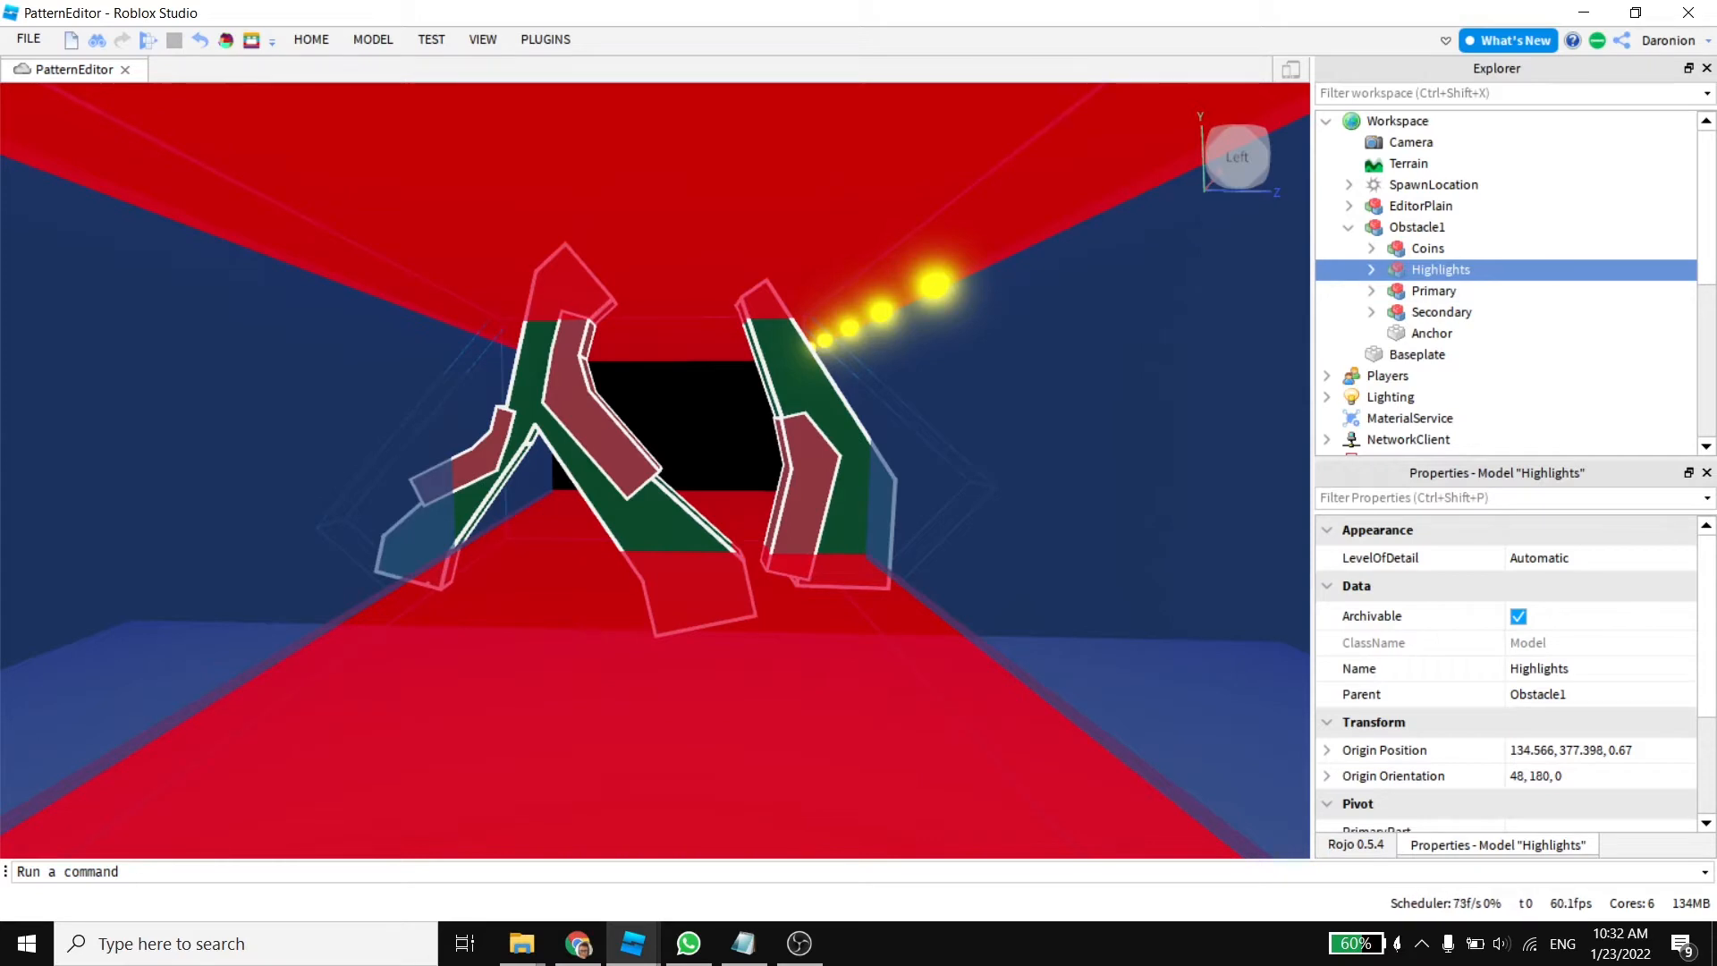
pyautogui.click(1444, 290)
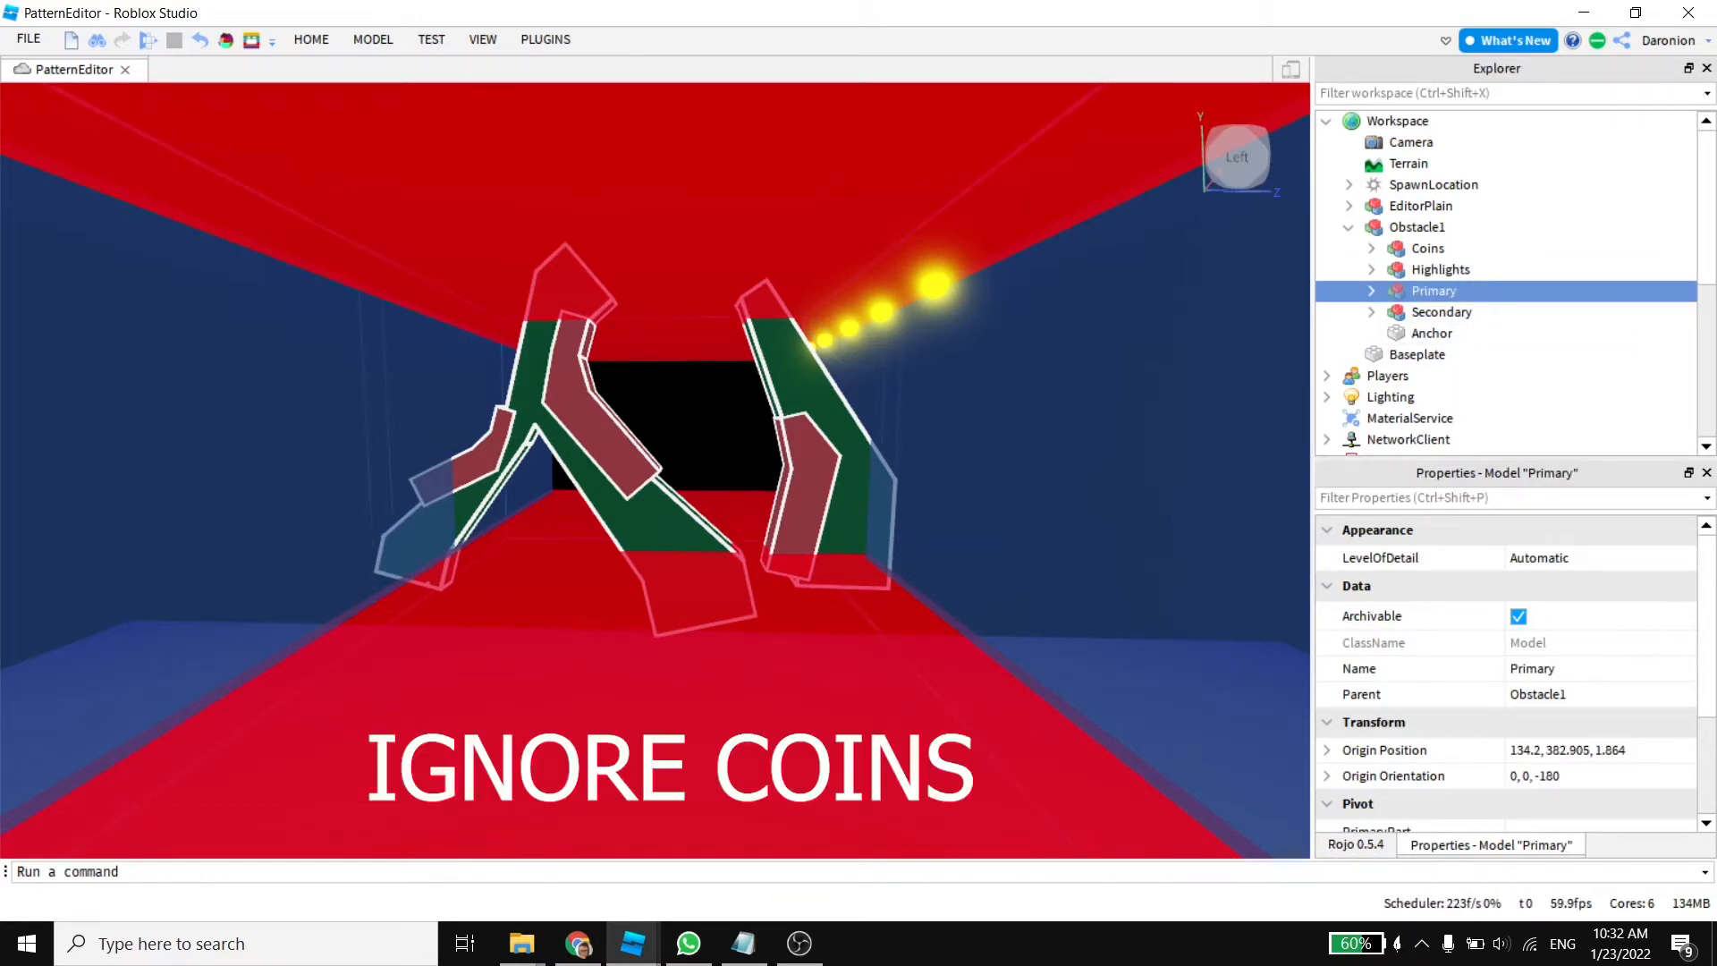
pyautogui.click(1466, 312)
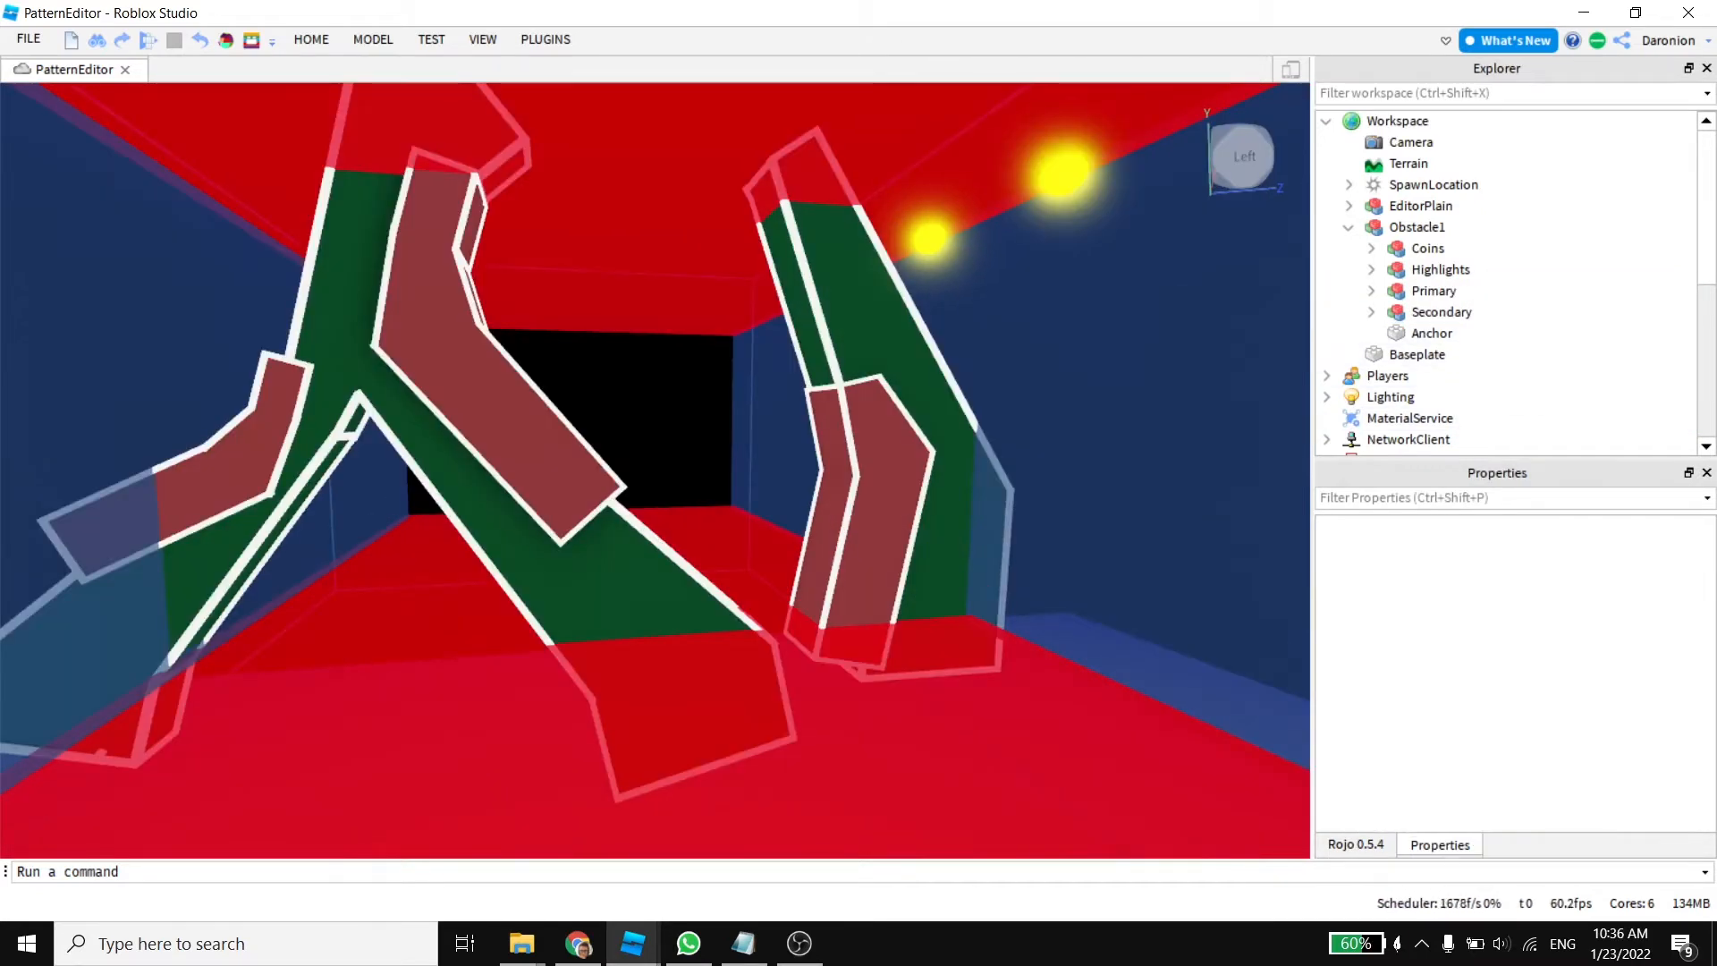
# Step: Try the Scale and Rotate tools, then activate the Move tool
pyautogui.click(373, 40)
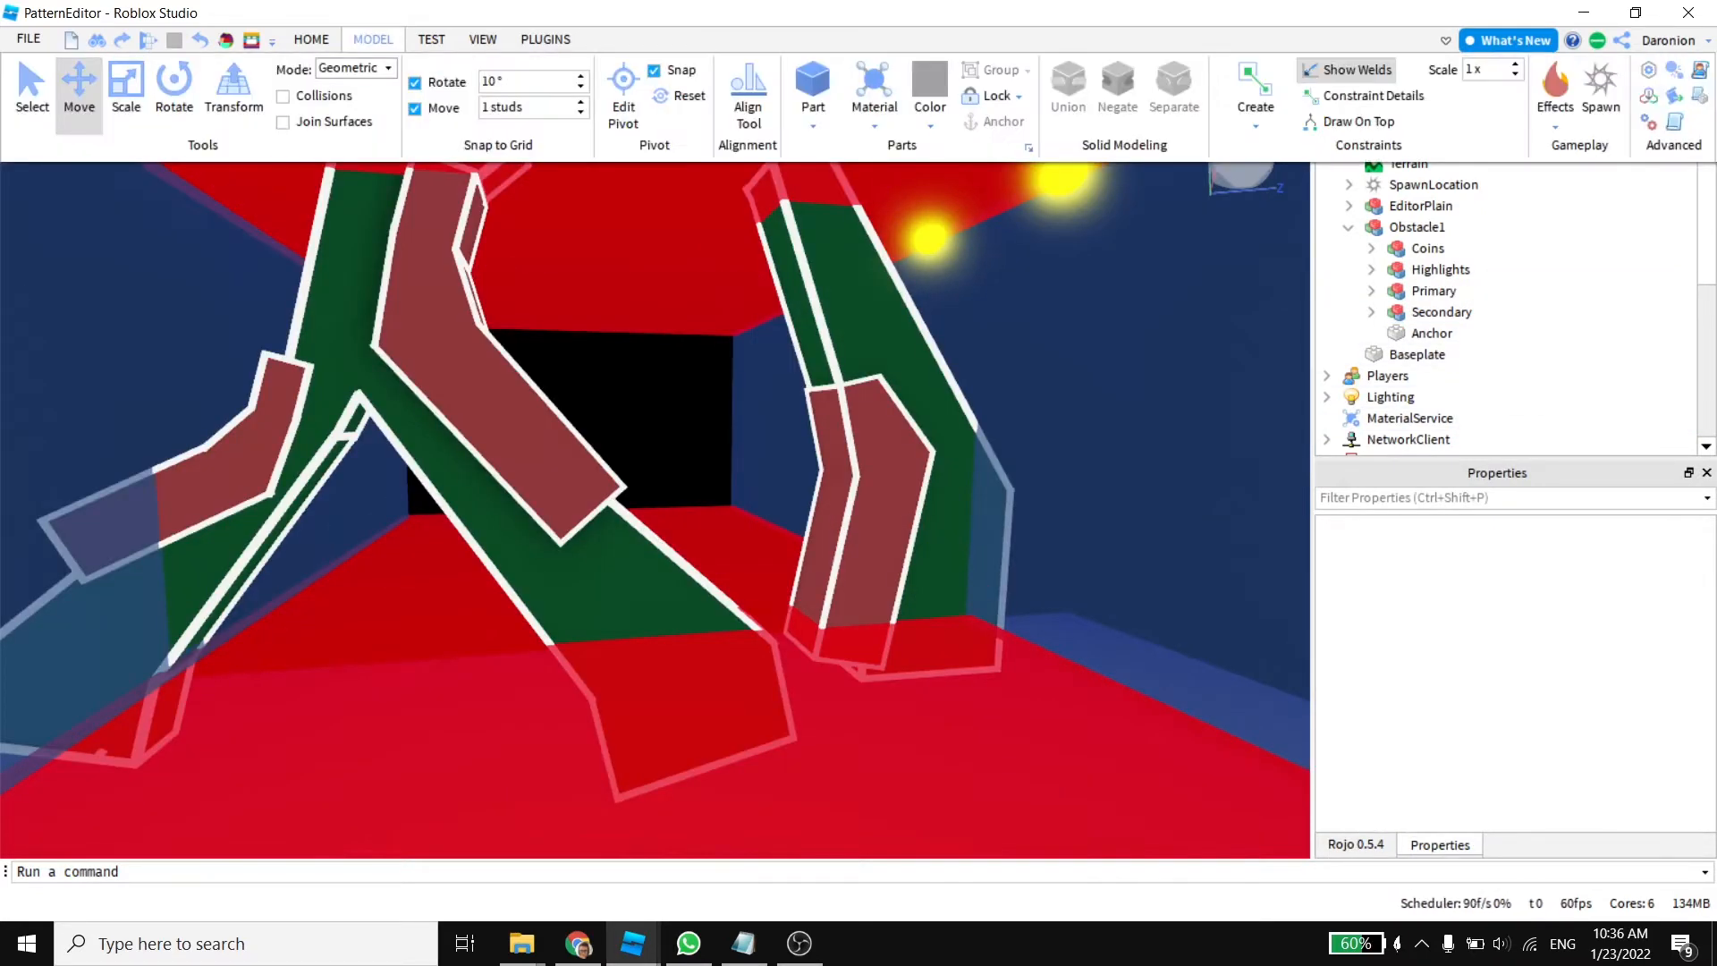
pyautogui.click(127, 94)
pyautogui.click(175, 94)
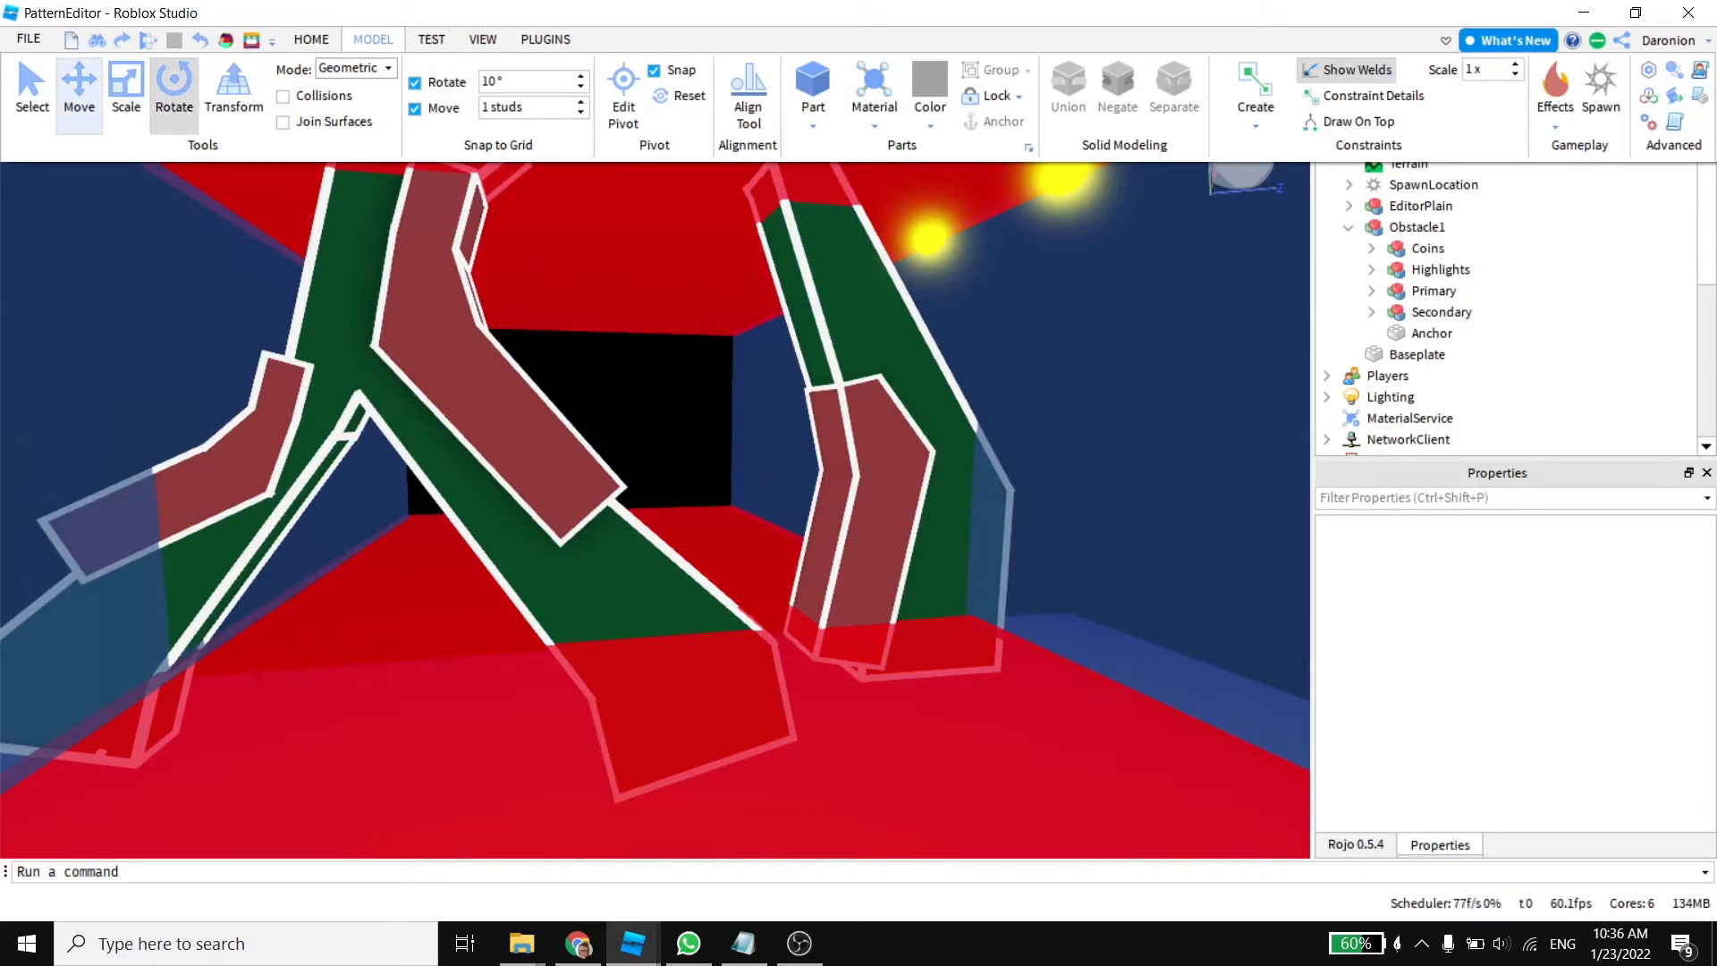
pyautogui.click(79, 89)
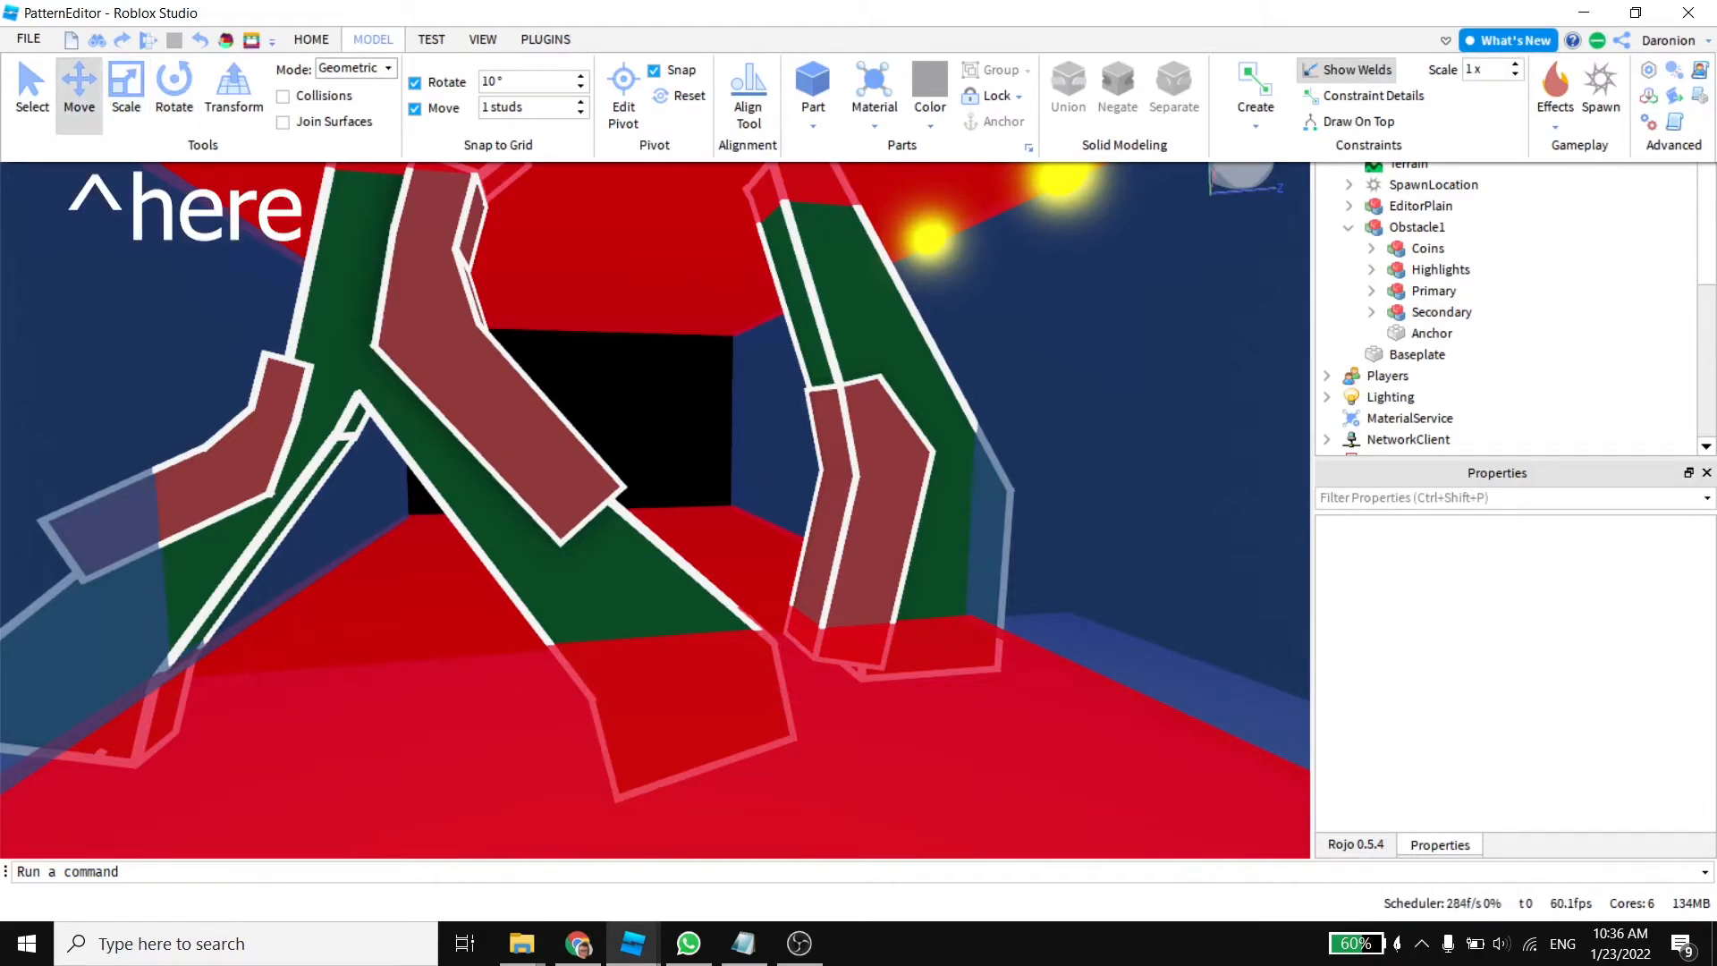
# Step: Move the lower terra cotta part of Obstacle1's small branch and its white edge strip out into the open gap
pyautogui.moveTo(661, 501); pyautogui.dragTo(582, 474, button='right')
pyautogui.press('w')
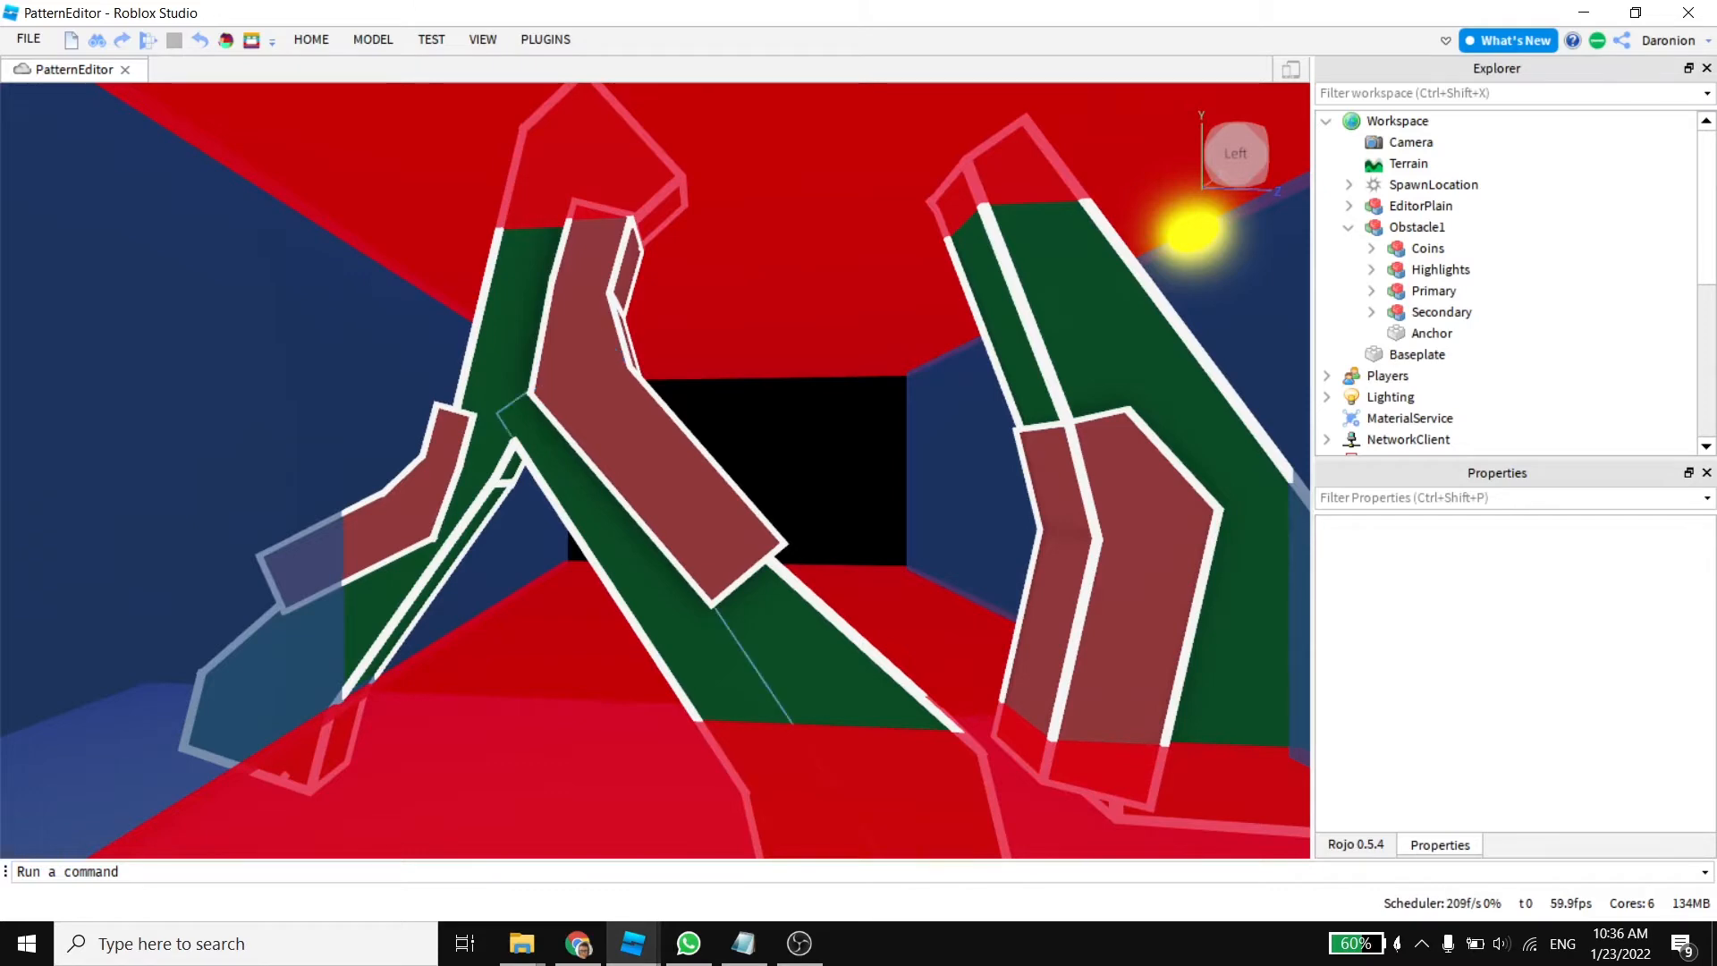
pyautogui.moveTo(608, 492); pyautogui.dragTo(697, 487, button='right')
pyautogui.press('w')
pyautogui.press('a')
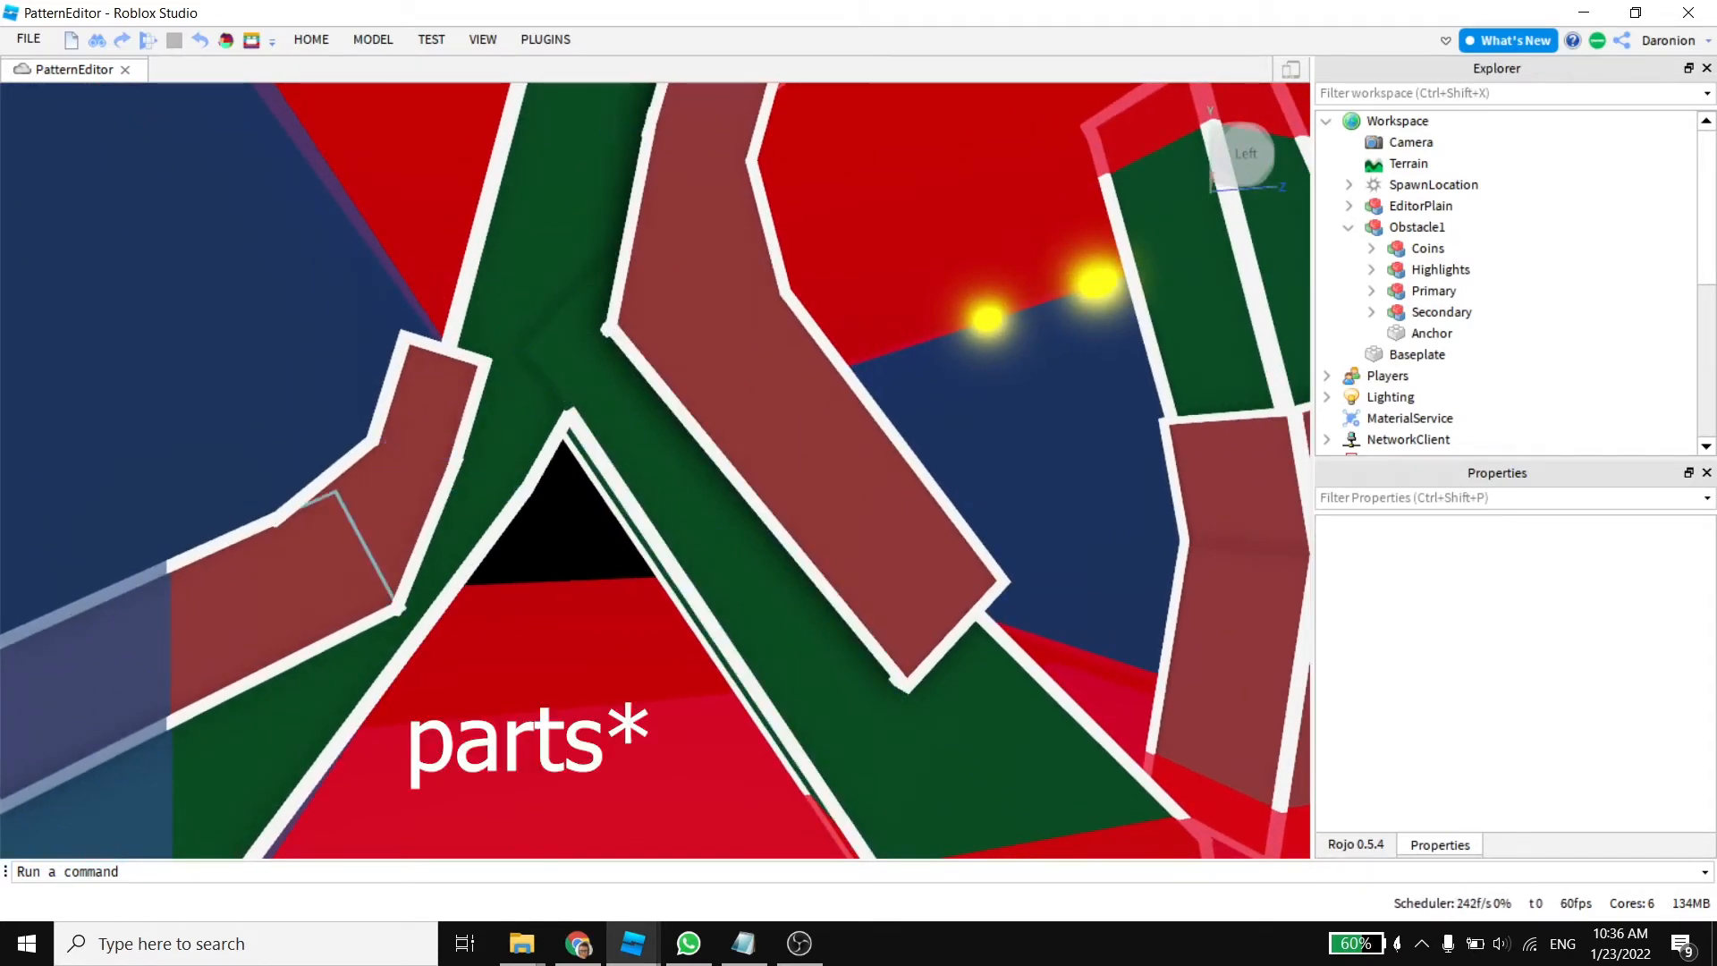
pyautogui.click(286, 581)
pyautogui.moveTo(412, 529); pyautogui.dragTo(1083, 213)
pyautogui.moveTo(1084, 213); pyautogui.dragTo(992, 214, button='right')
pyautogui.press('d')
pyautogui.press('s')
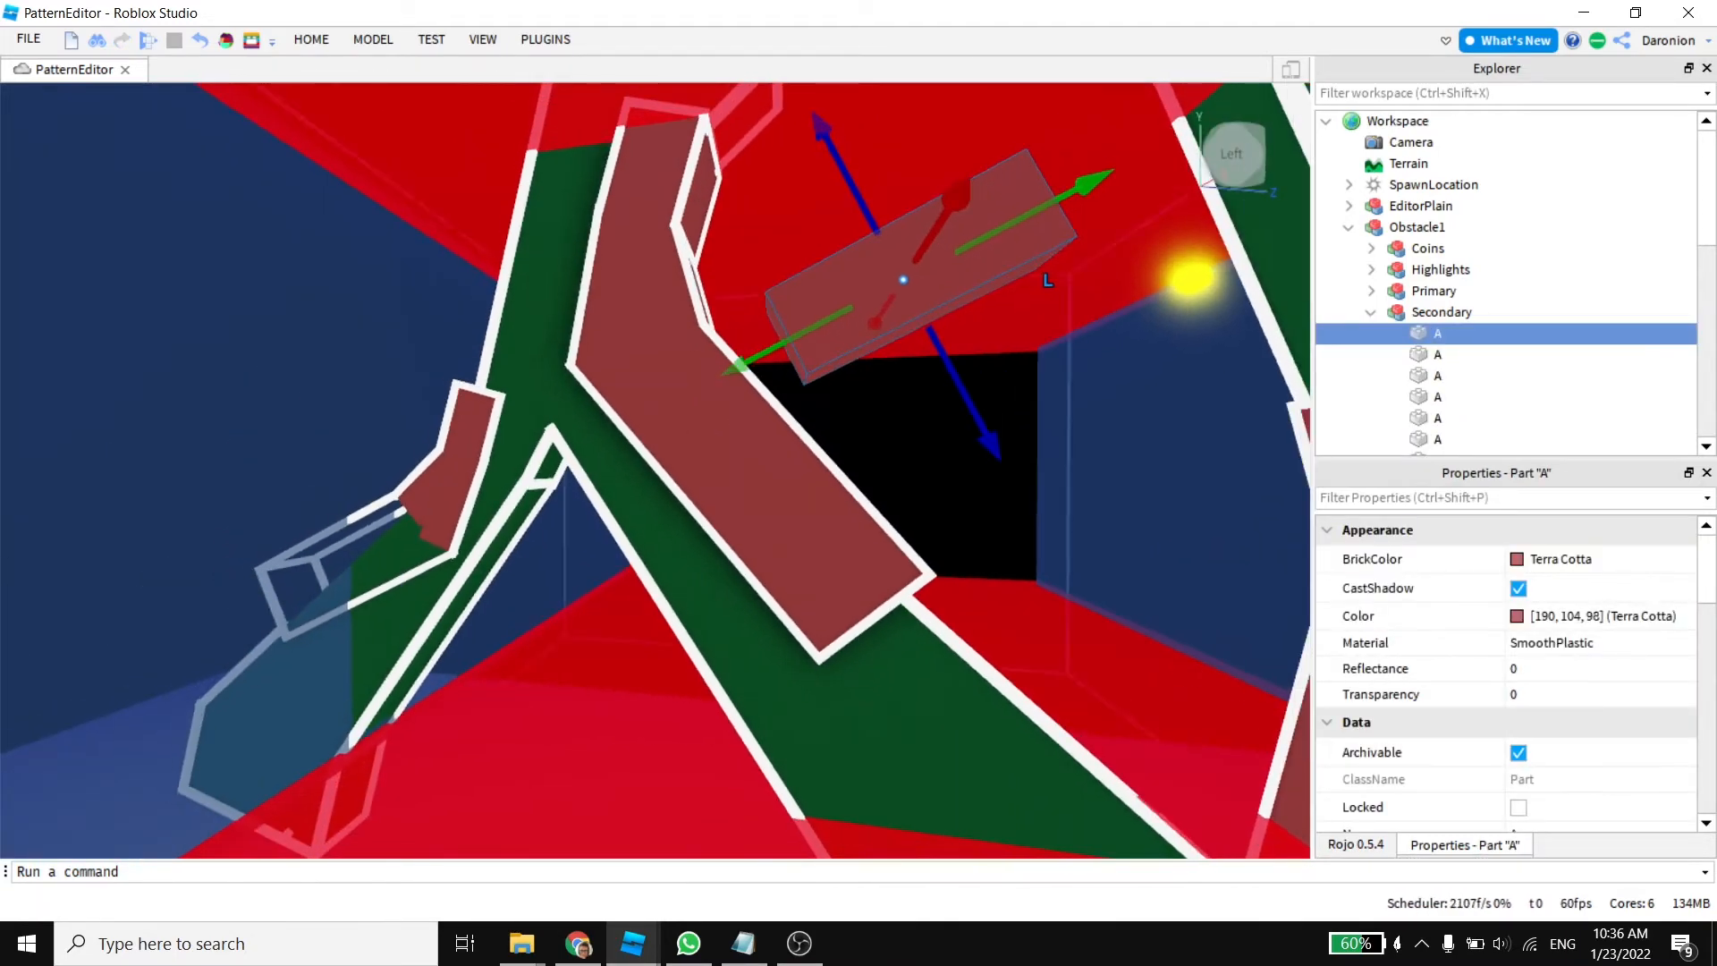
pyautogui.click(402, 577)
pyautogui.moveTo(514, 554); pyautogui.dragTo(1092, 252)
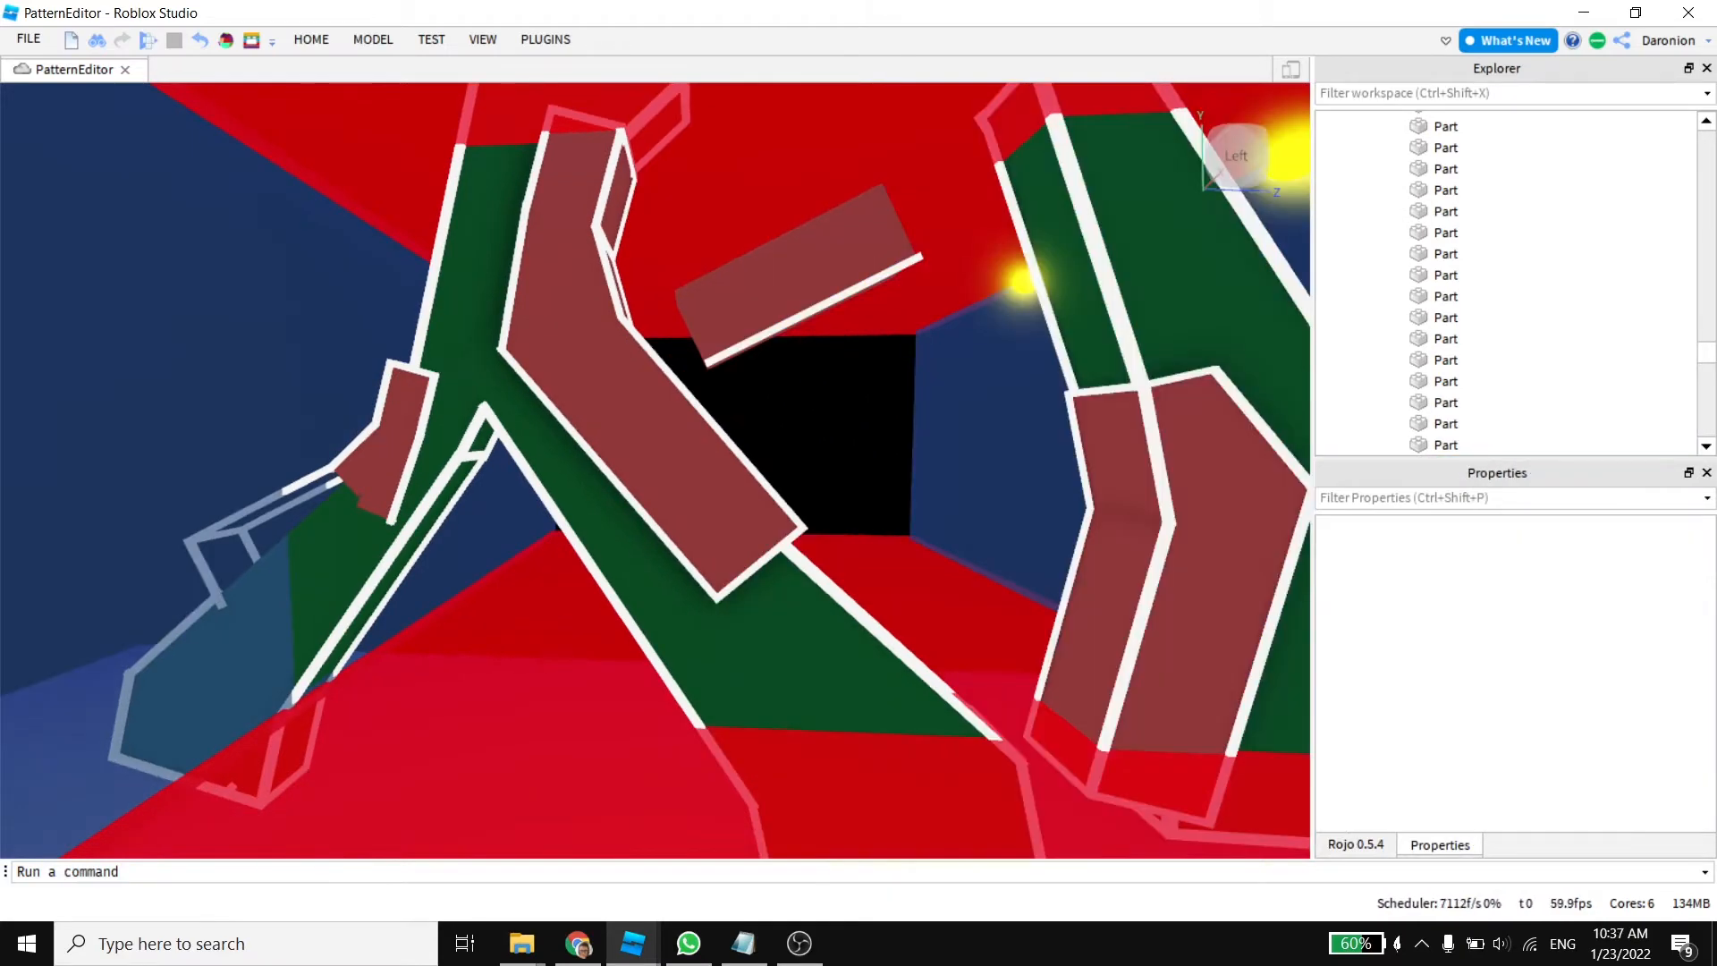
# Step: Select the detached terra cotta part together with its white edge strip and move both back onto the small branch
pyautogui.press('w')
pyautogui.moveTo(818, 429); pyautogui.dragTo(818, 331, button='right')
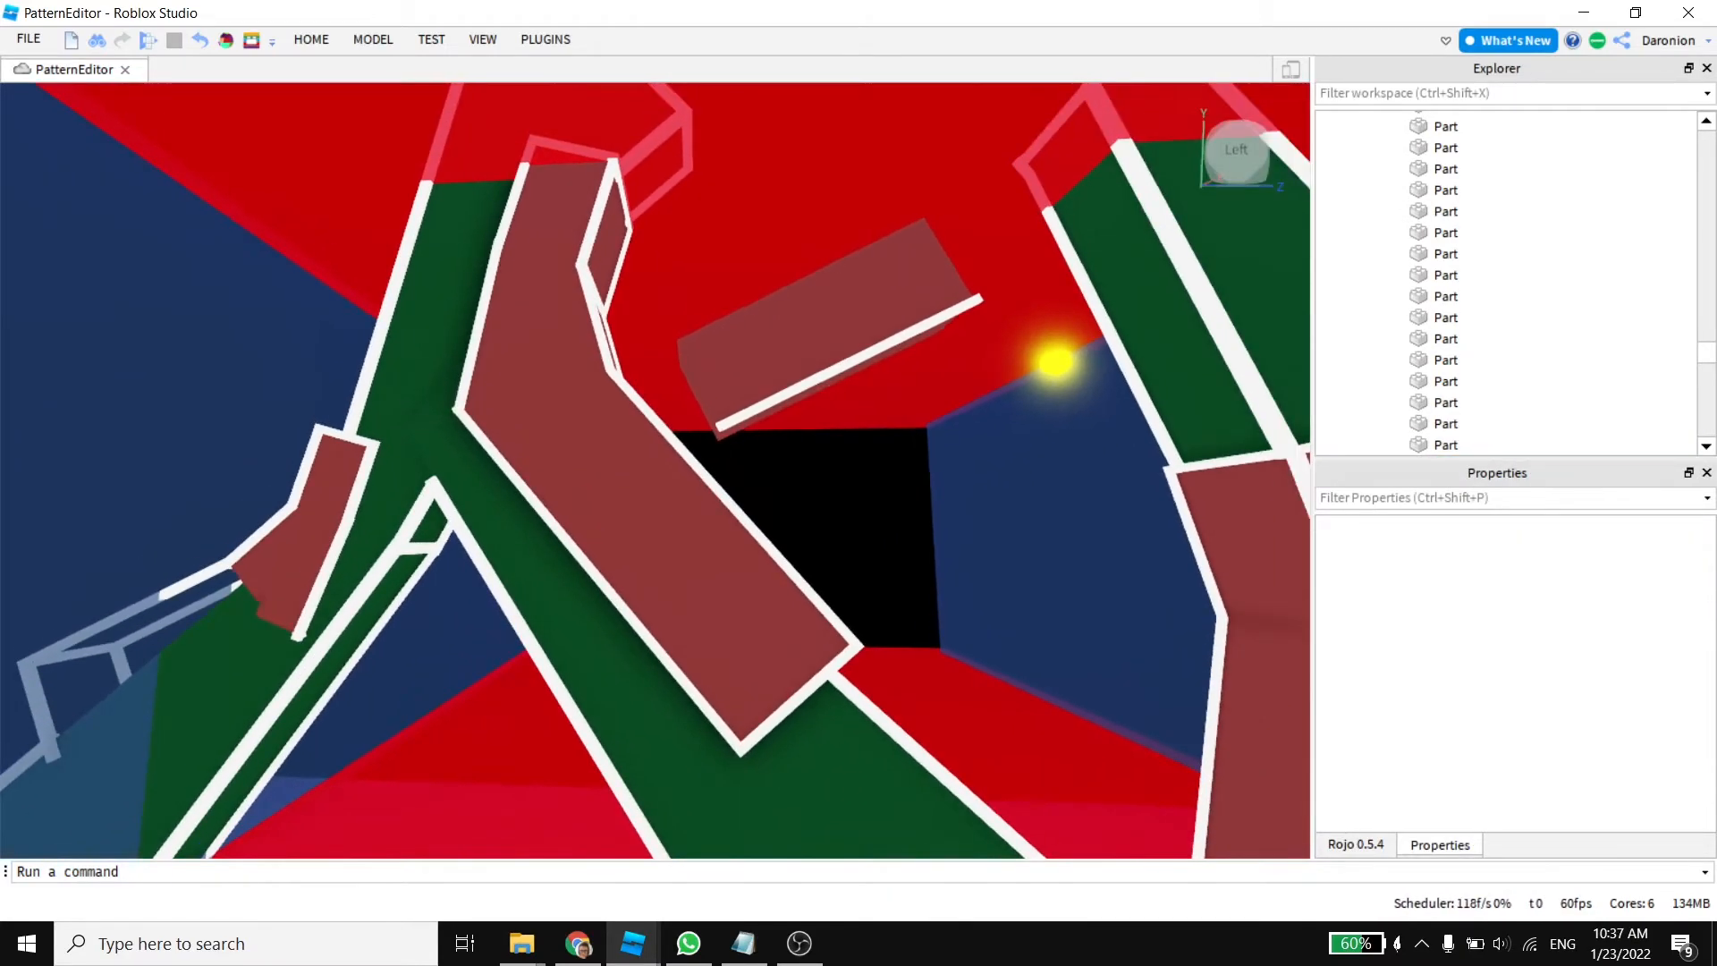
pyautogui.click(818, 331)
pyautogui.keyDown('ctrl'); pyautogui.click(943, 327); pyautogui.keyUp('ctrl')
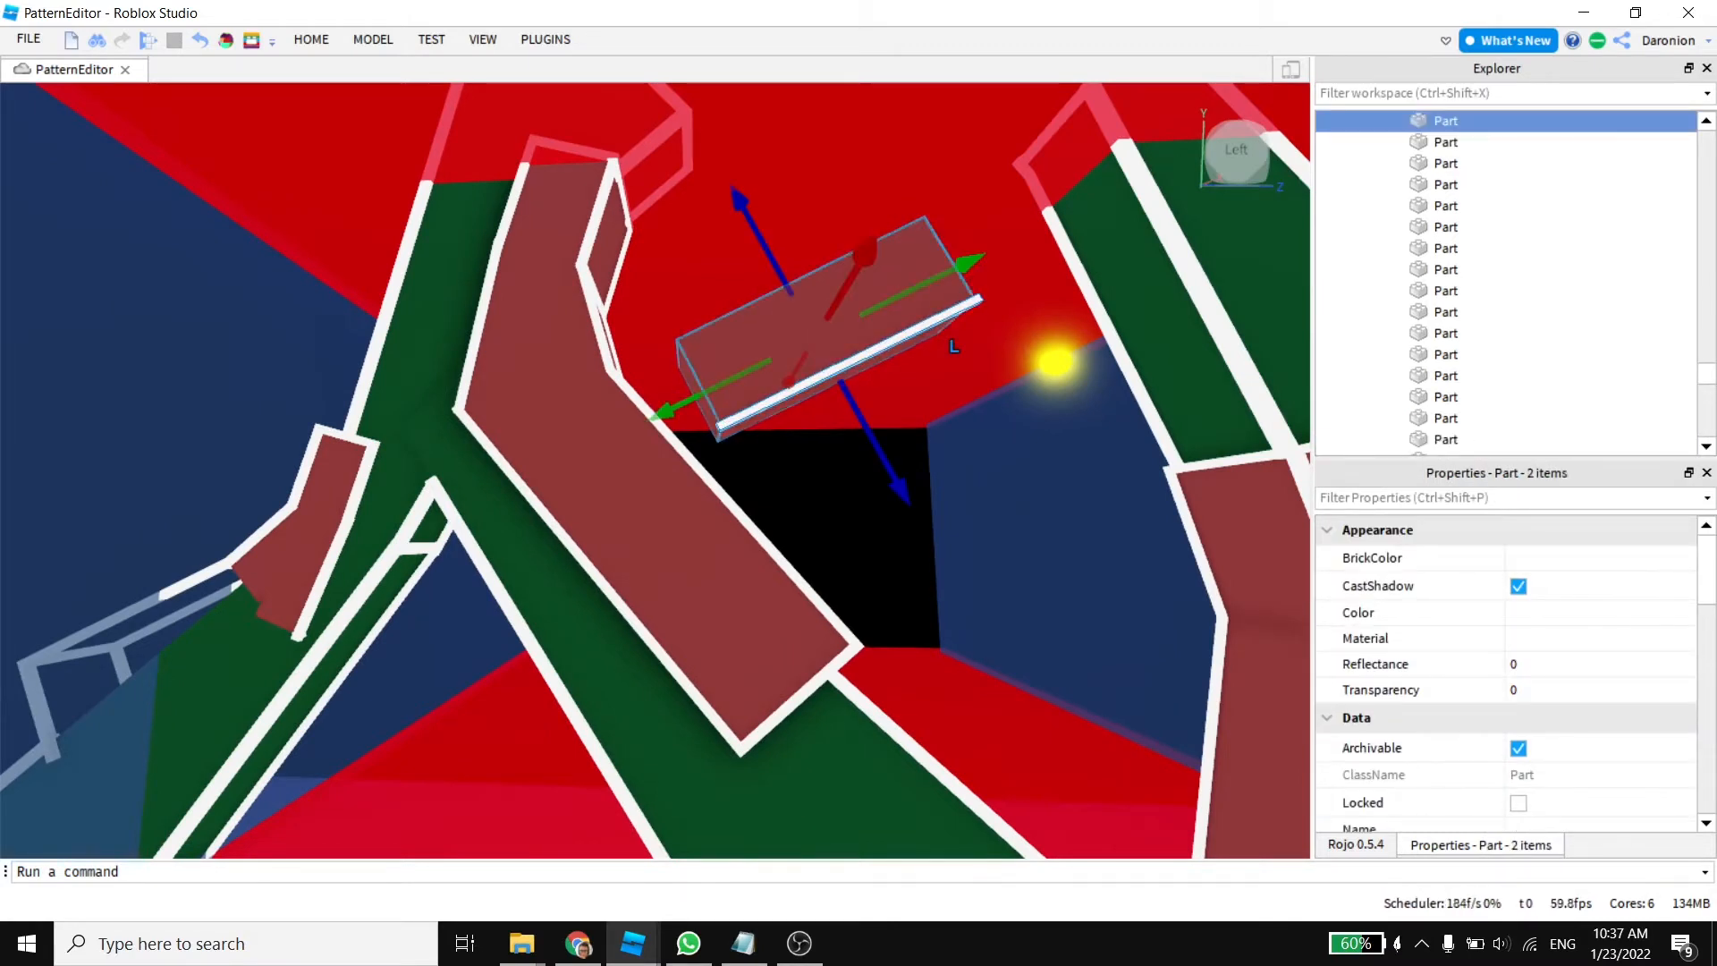
pyautogui.moveTo(662, 413); pyautogui.dragTo(32, 720)
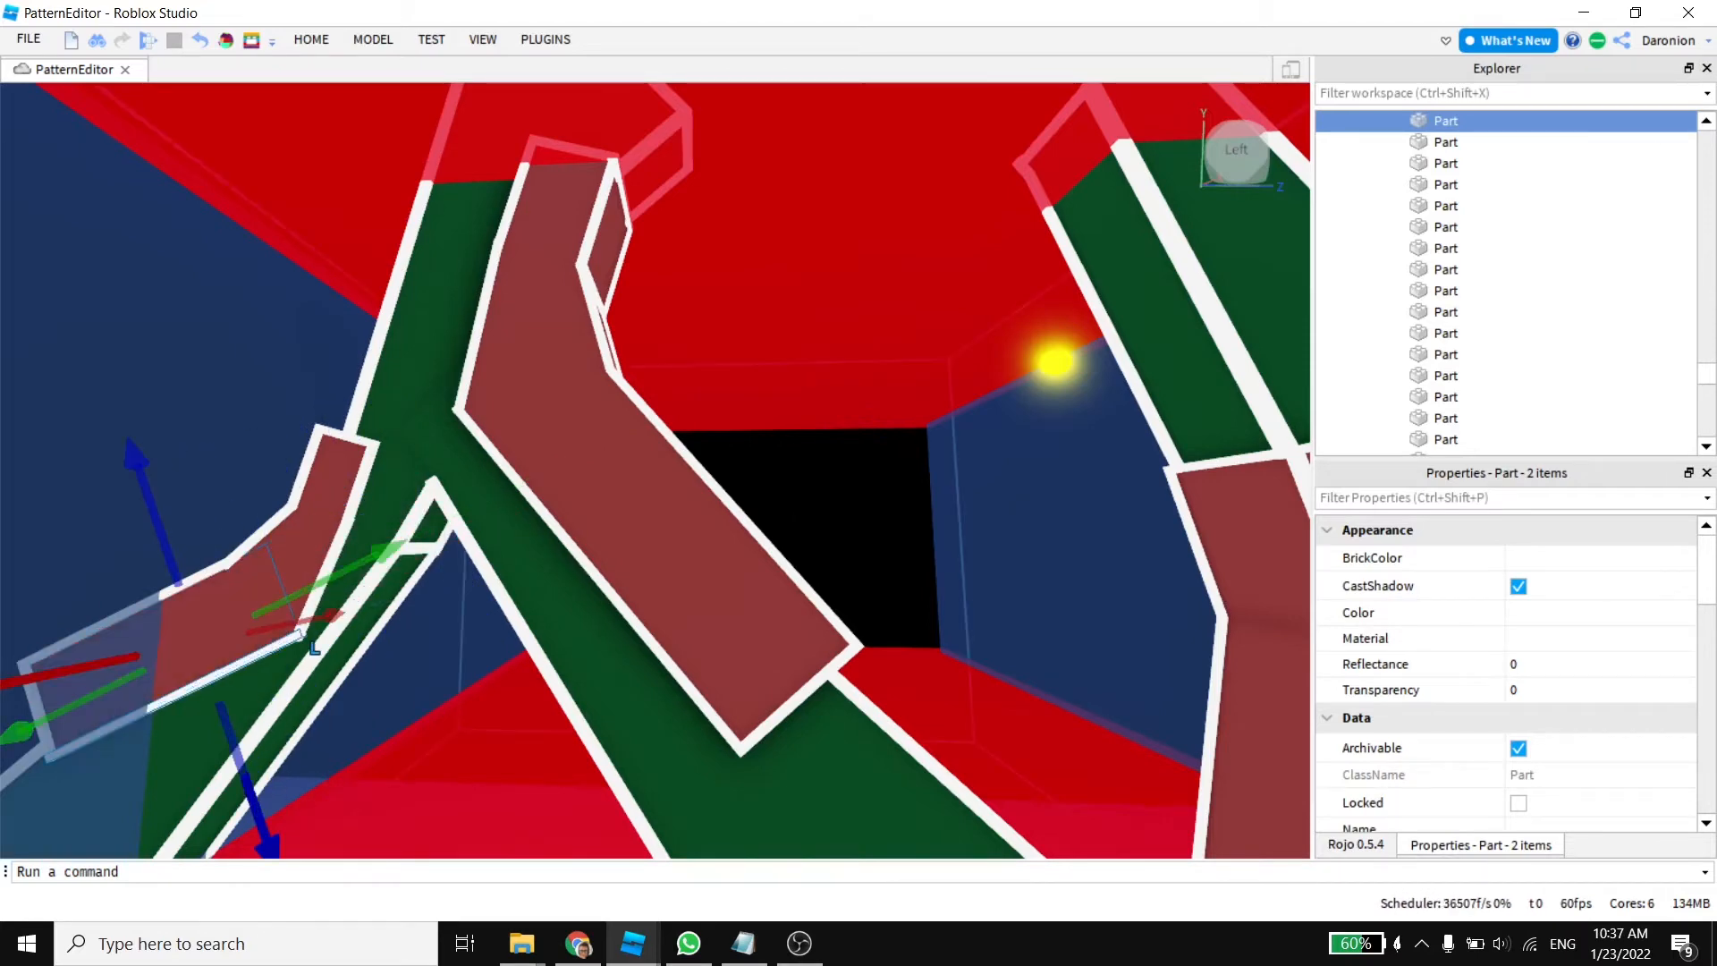
pyautogui.moveTo(483, 809); pyautogui.dragTo(467, 820, button='right')
pyautogui.press('a')
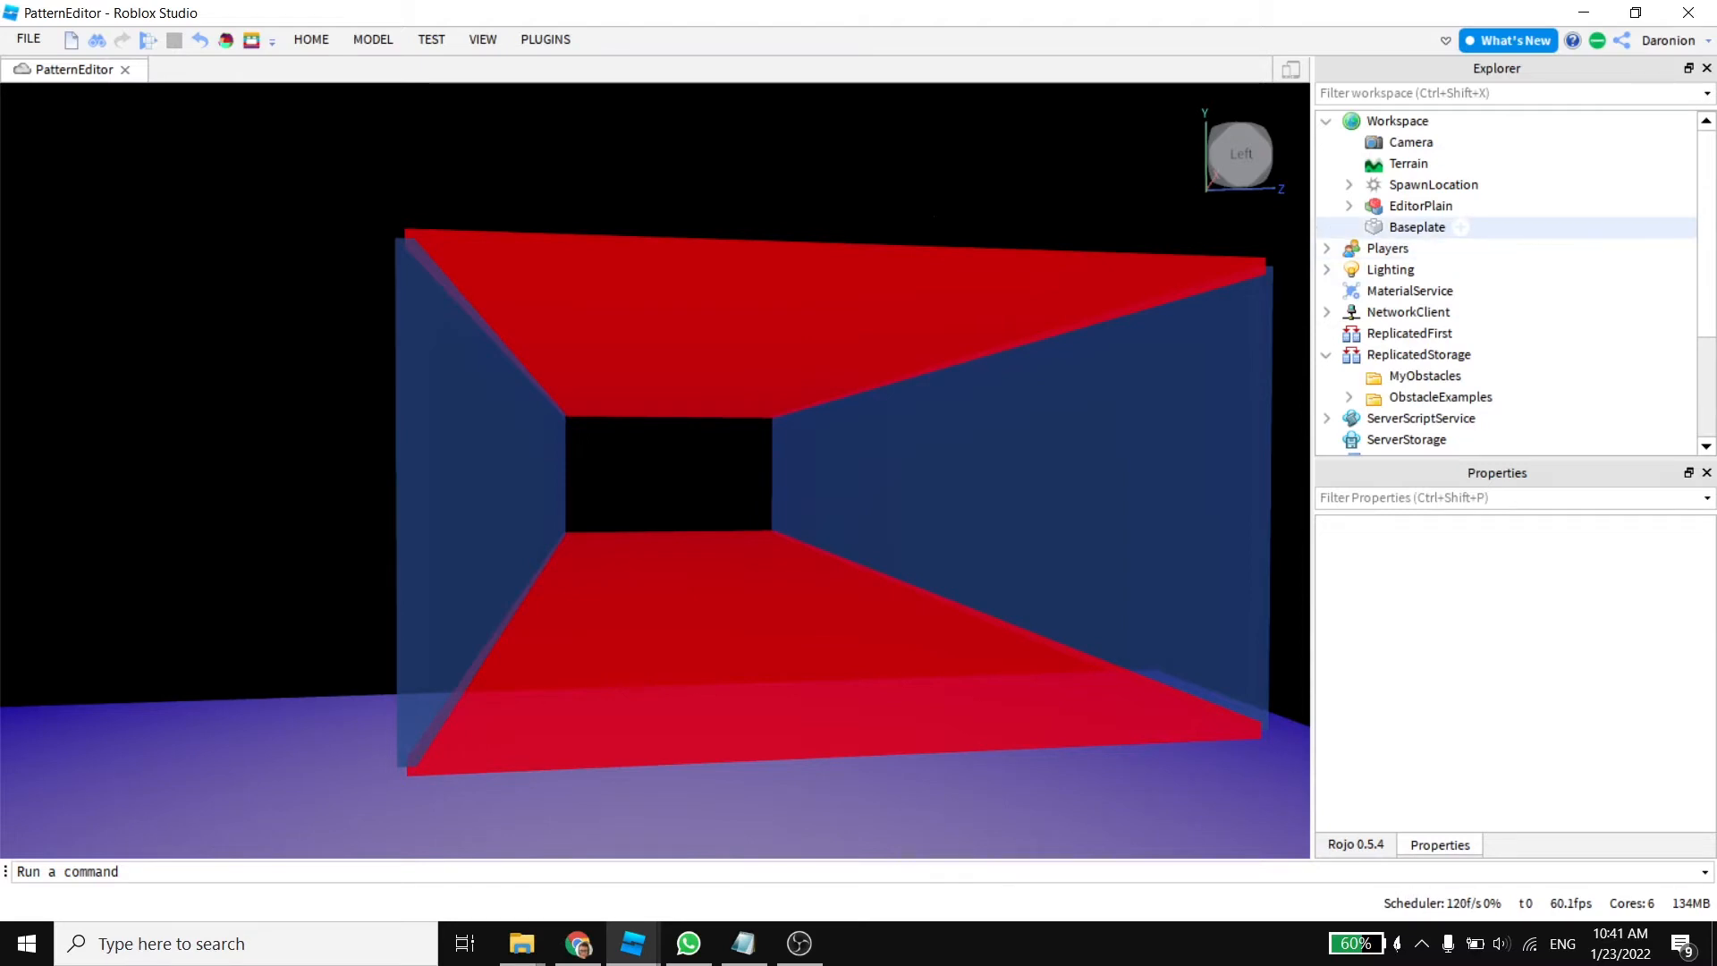
# Step: Duplicate the Obstacle1 model inside the ObstacleExamples folder
pyautogui.click(1349, 397)
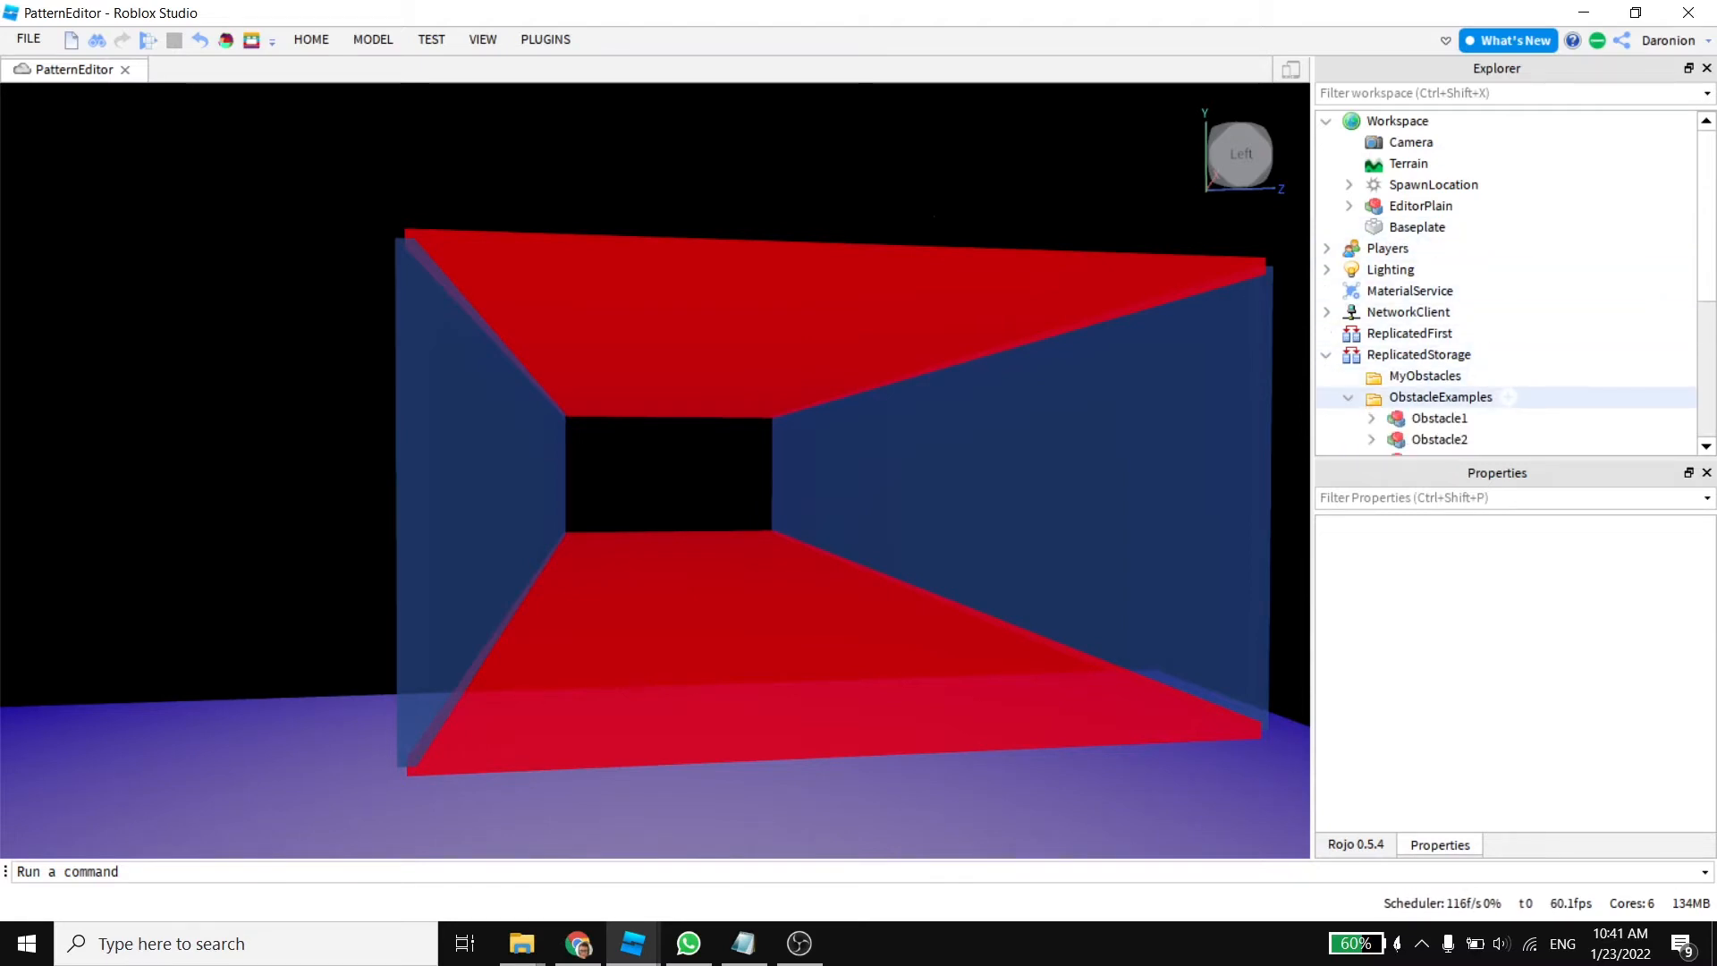
pyautogui.scroll(-3, 1479, 357)
pyautogui.click(1440, 237)
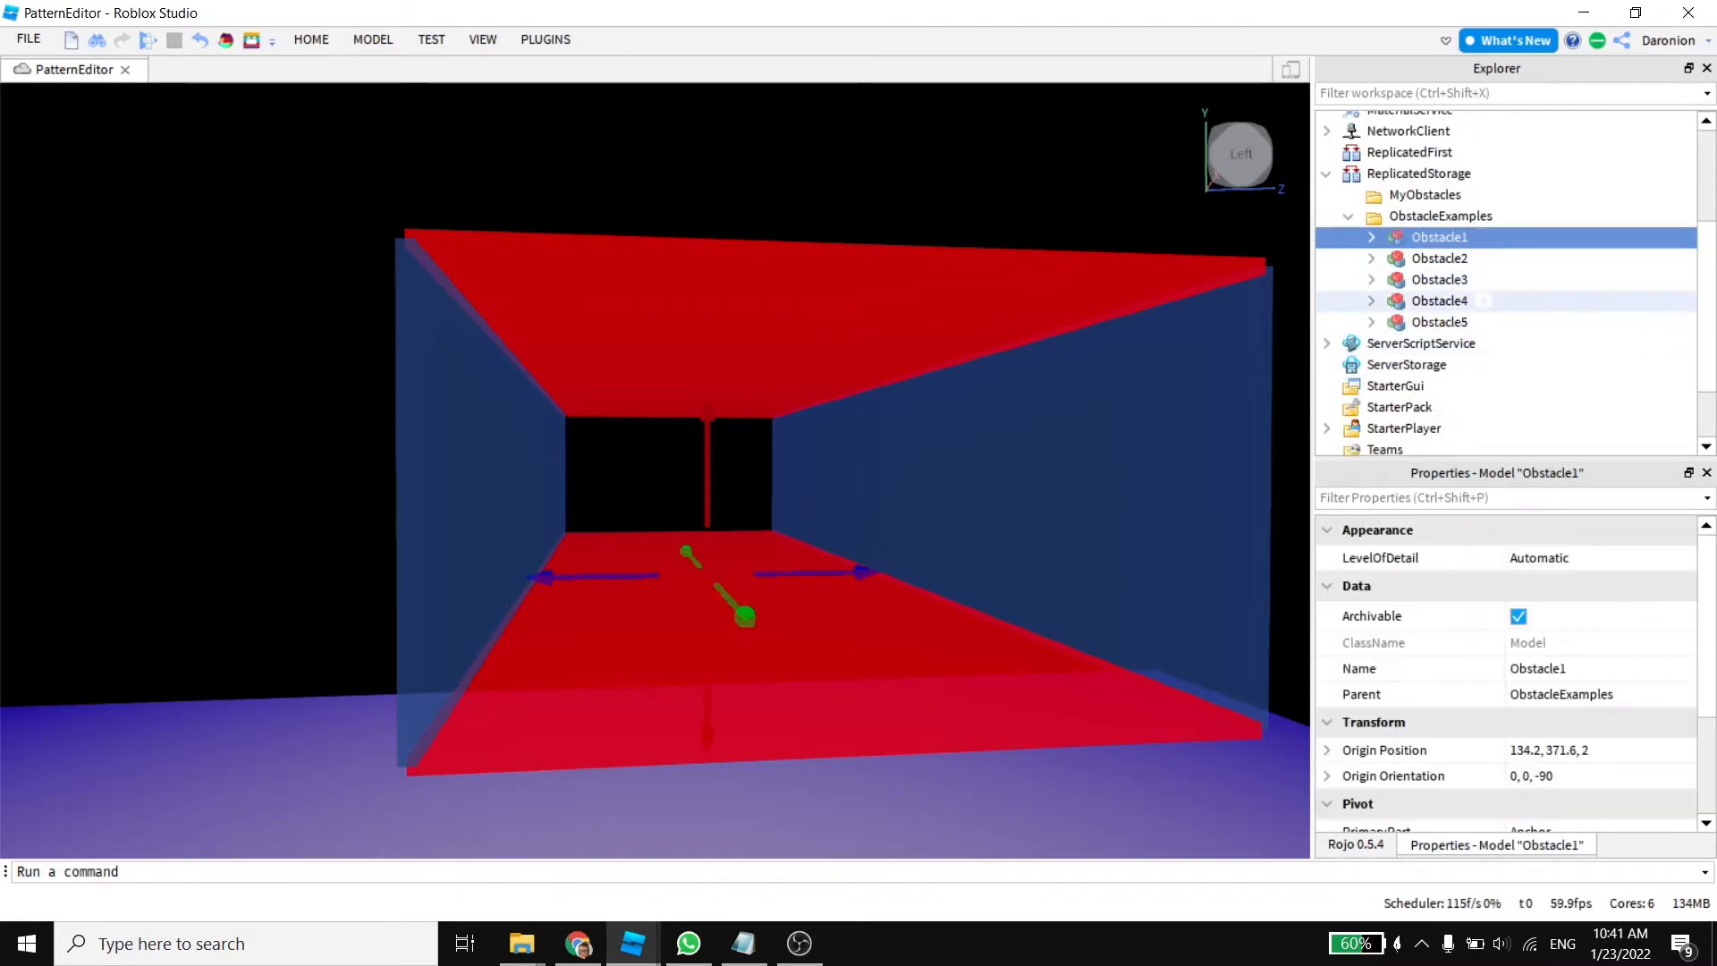
pyautogui.scroll(1, 1480, 340)
pyautogui.rightClick(1444, 297)
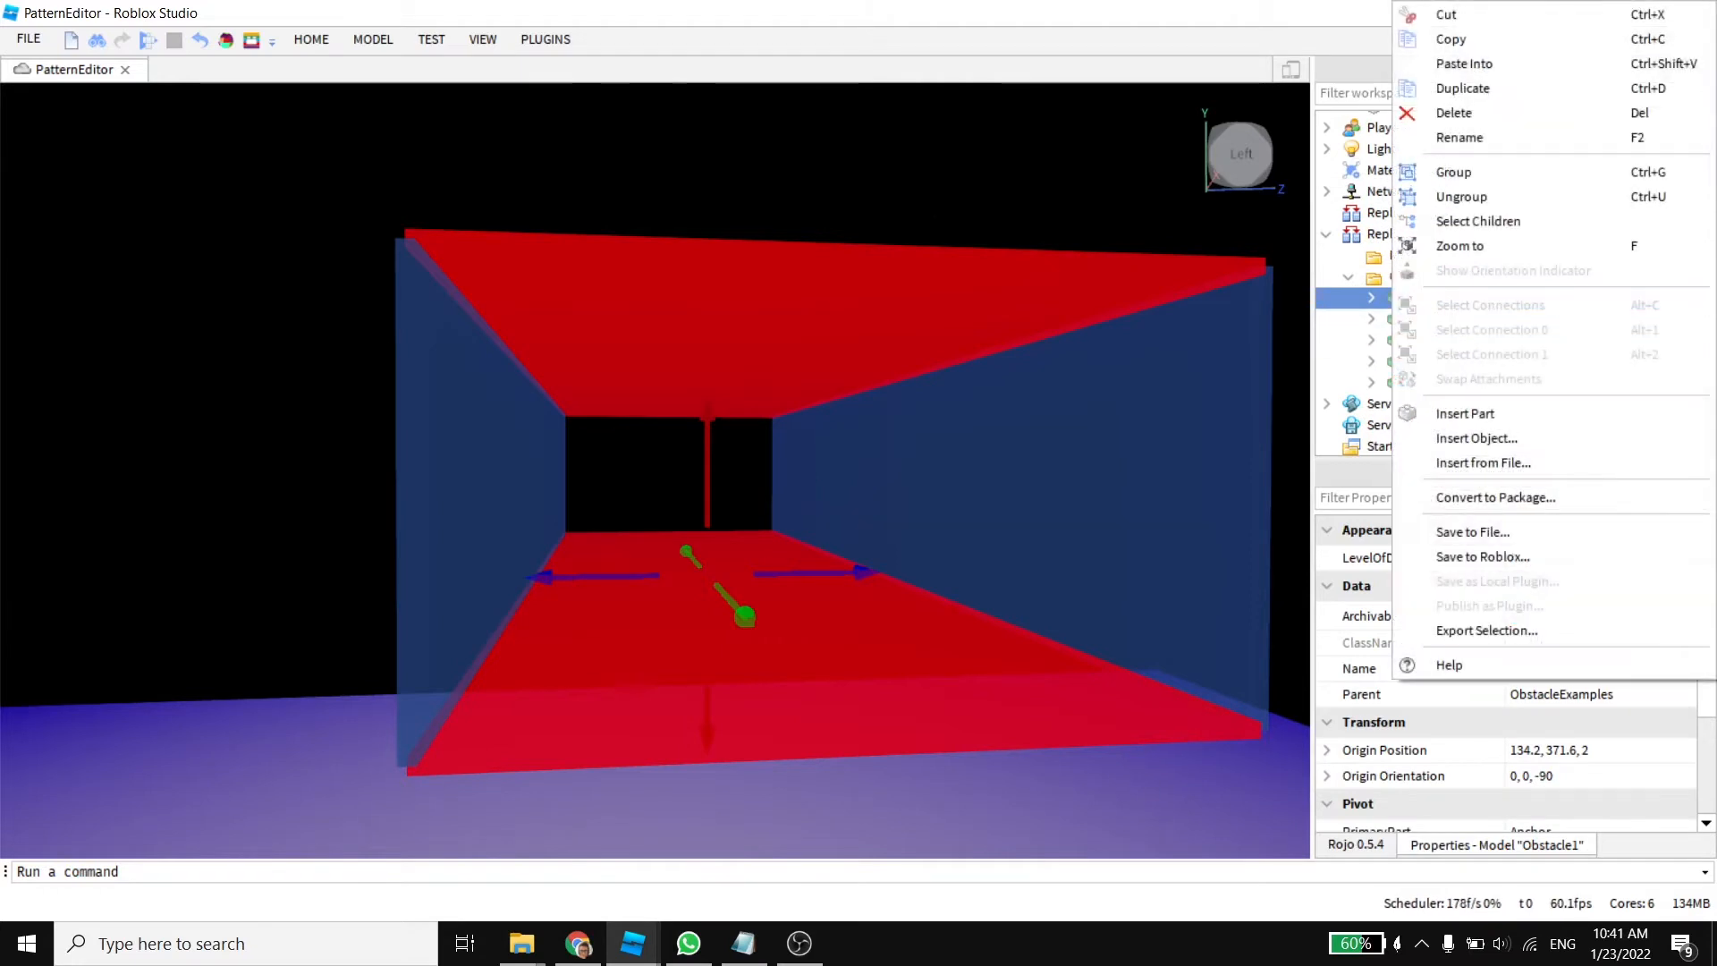
pyautogui.click(1463, 88)
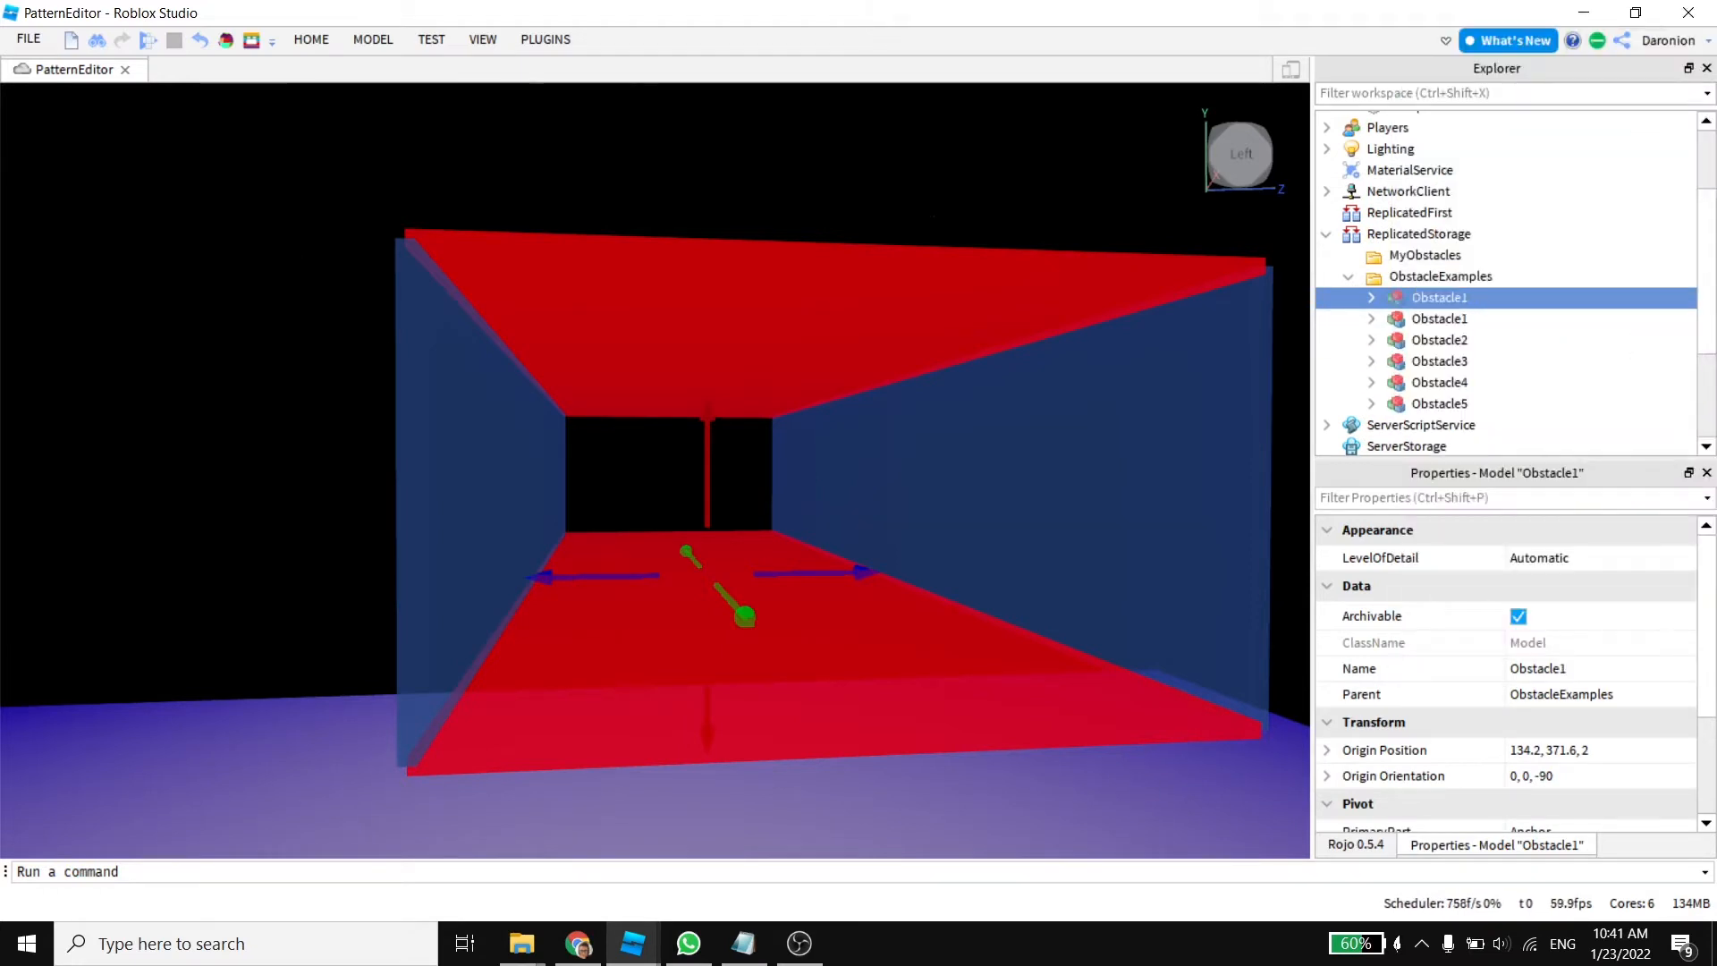
# Step: Move one Obstacle1 copy into the Workspace and rename it MyObstacle1
pyautogui.moveTo(1440, 318); pyautogui.dragTo(1412, 120)
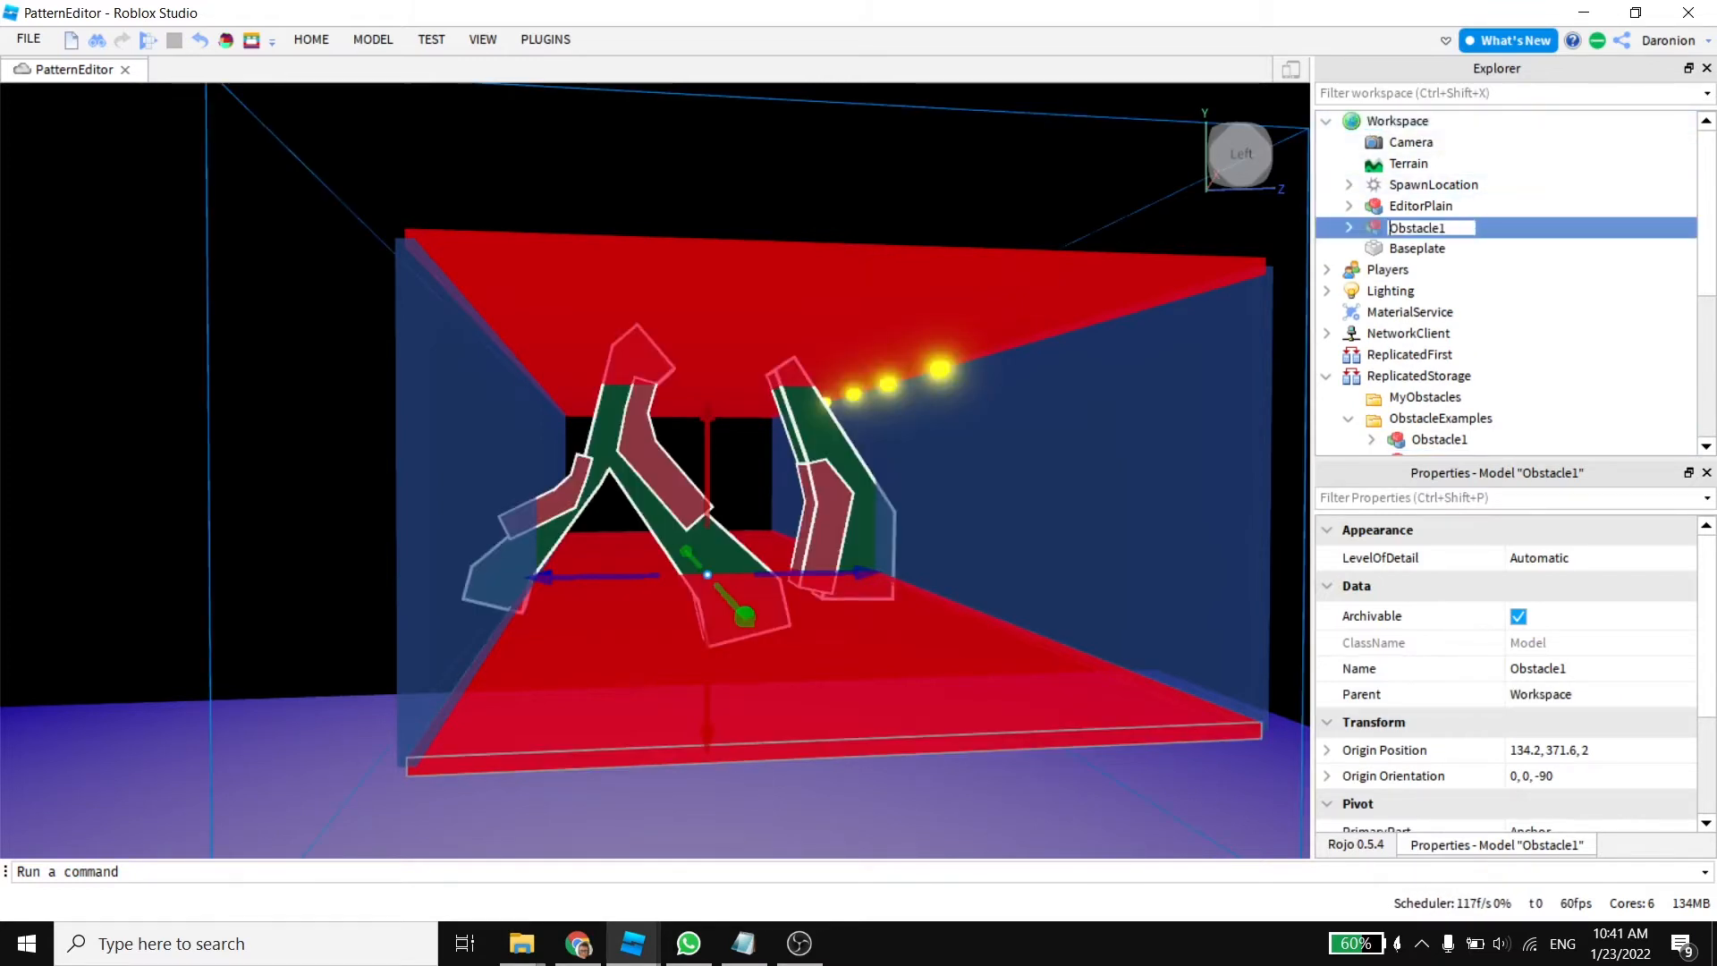
pyautogui.press('Return')
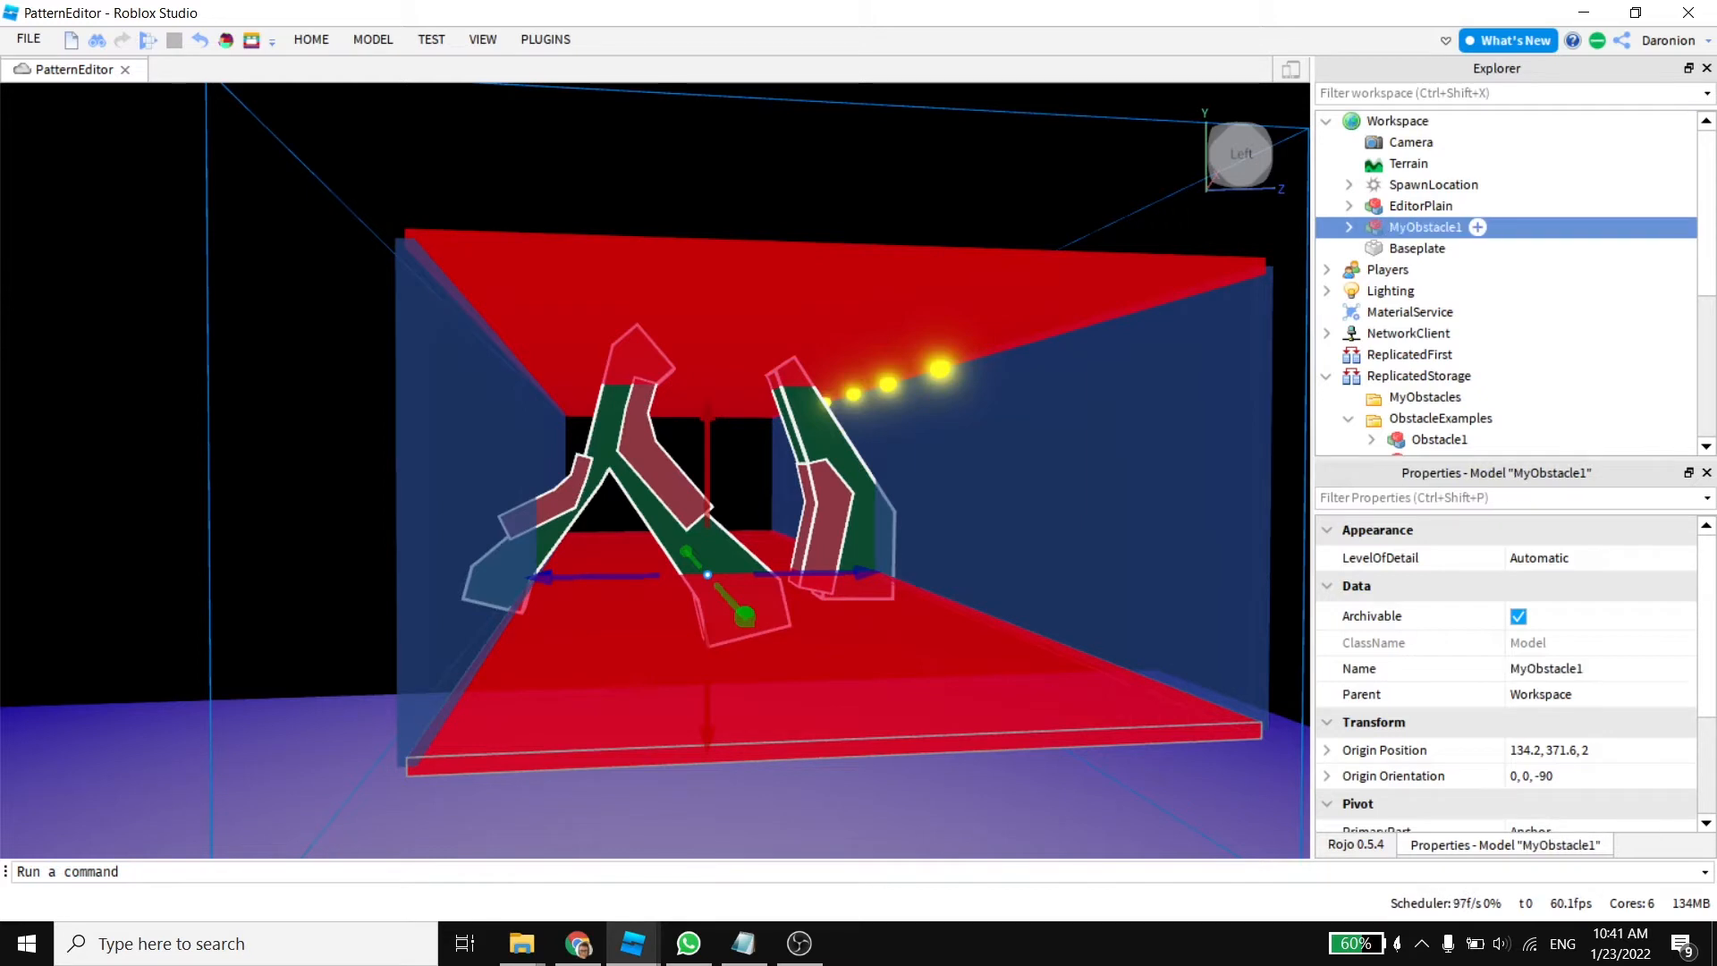
pyautogui.press('f')
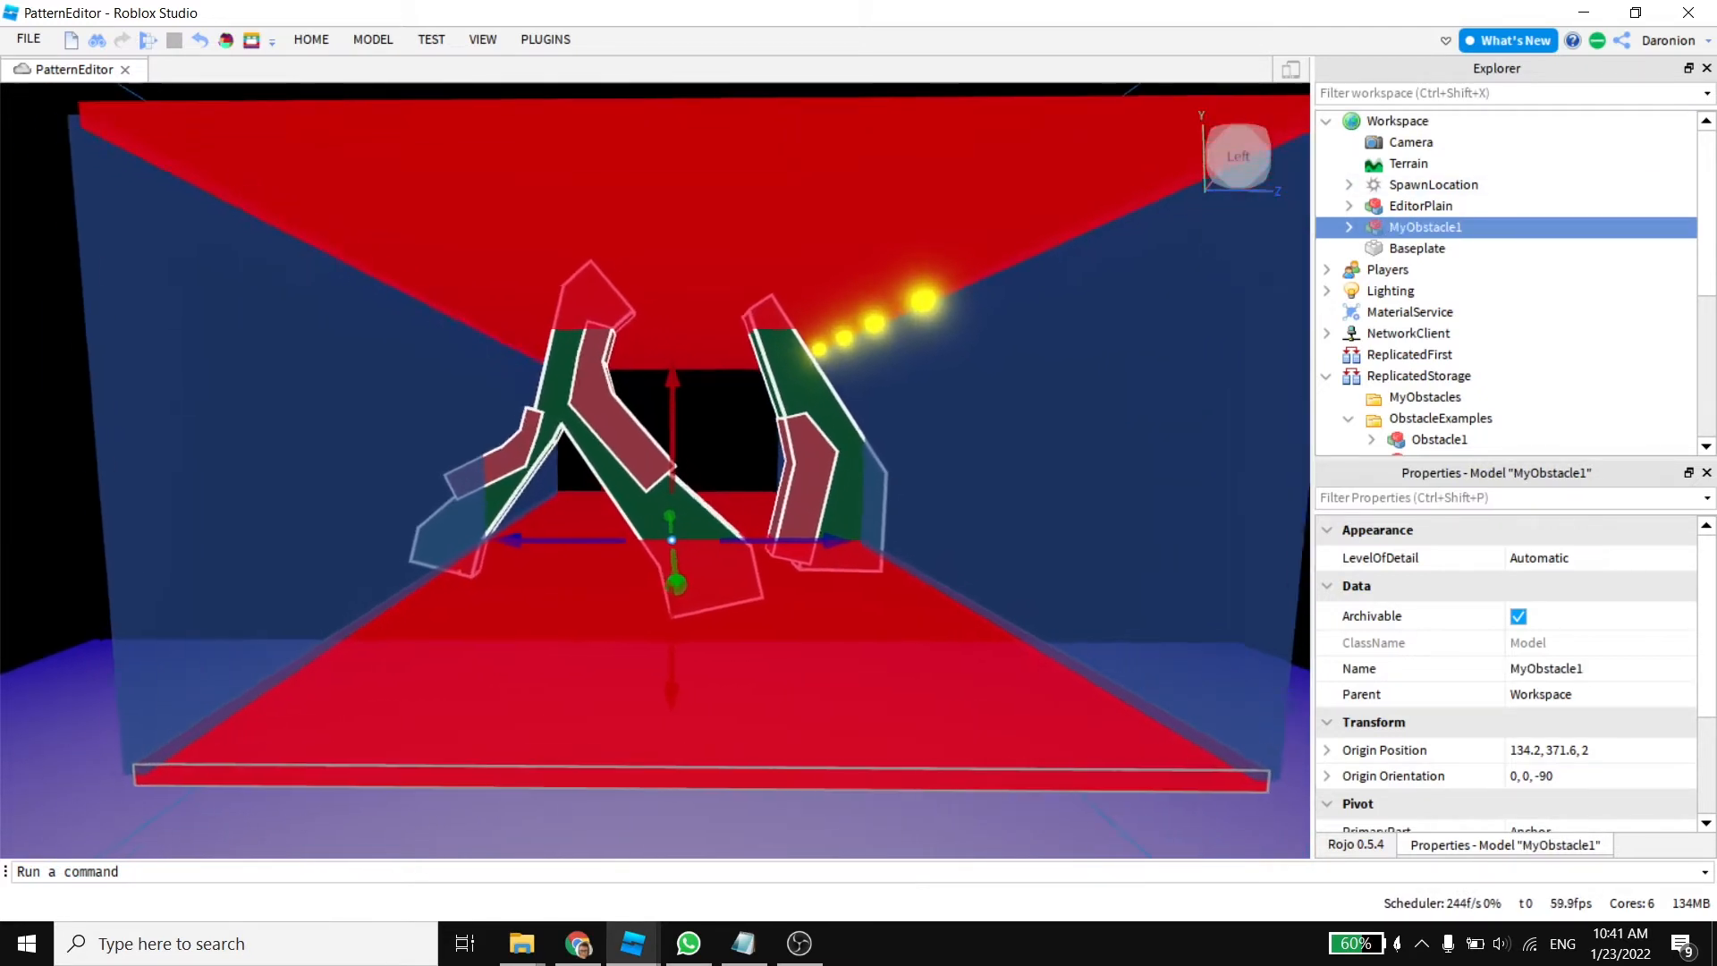
# Step: Delete the Coins group from the MyObstacle1 model
pyautogui.click(656, 472)
pyautogui.moveTo(656, 471); pyautogui.dragTo(761, 365, button='right')
pyautogui.click(1425, 227)
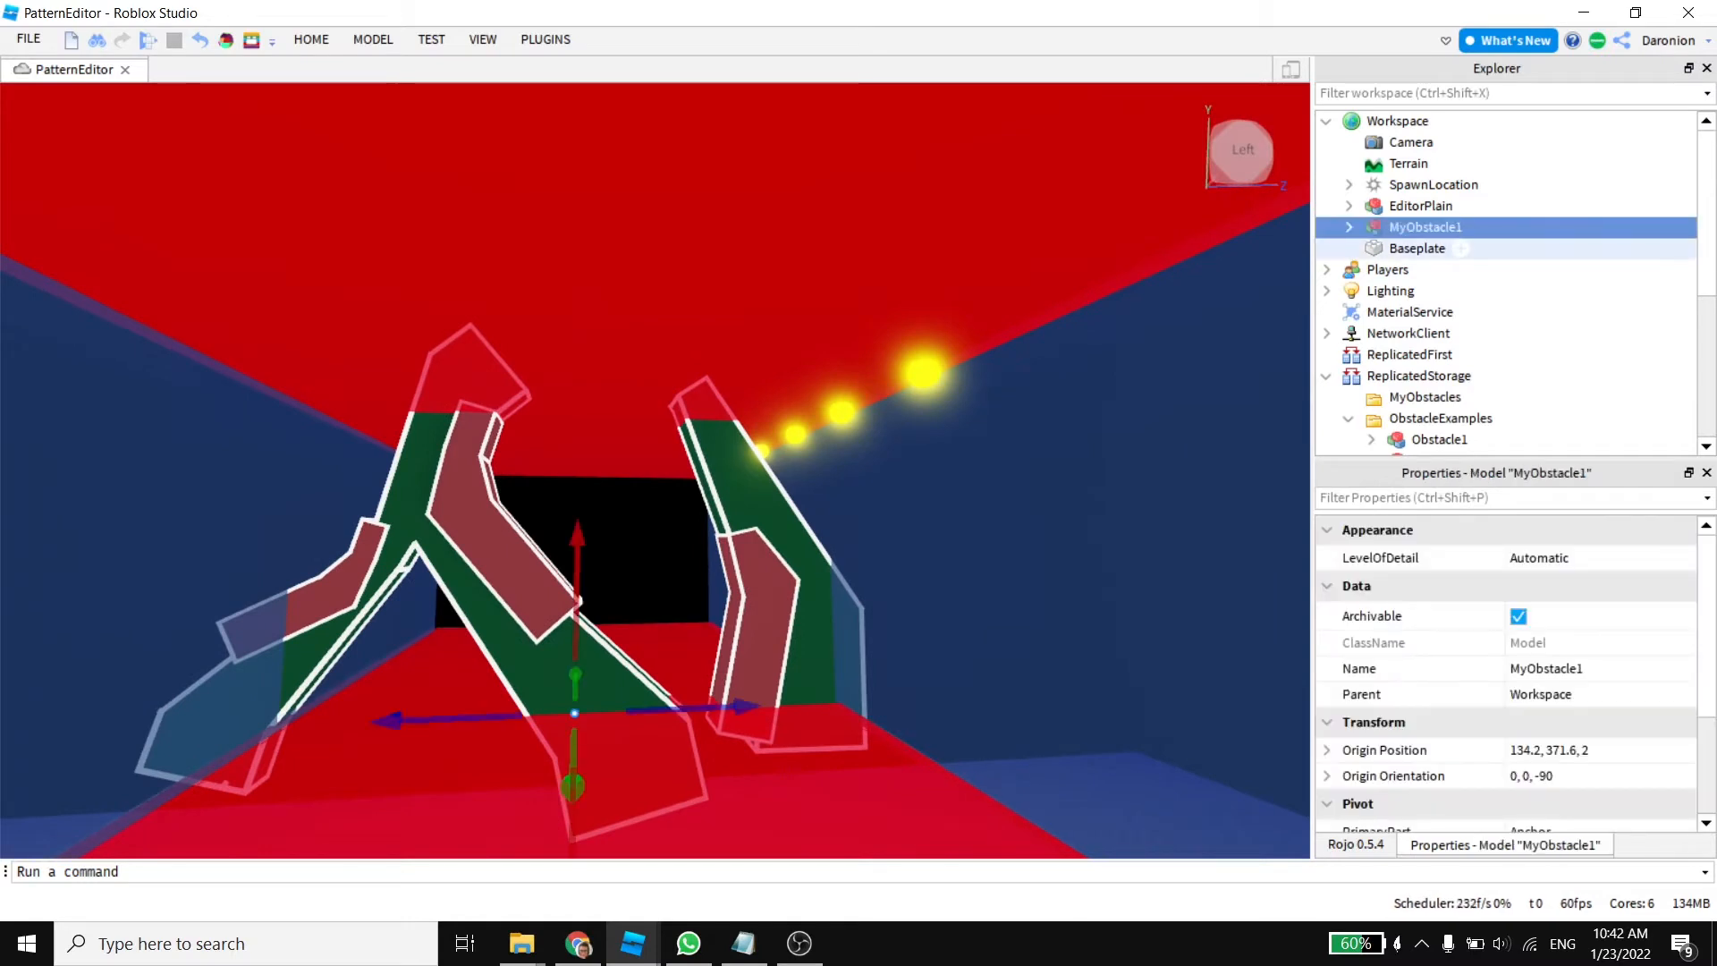
pyautogui.click(1349, 227)
pyautogui.click(1428, 248)
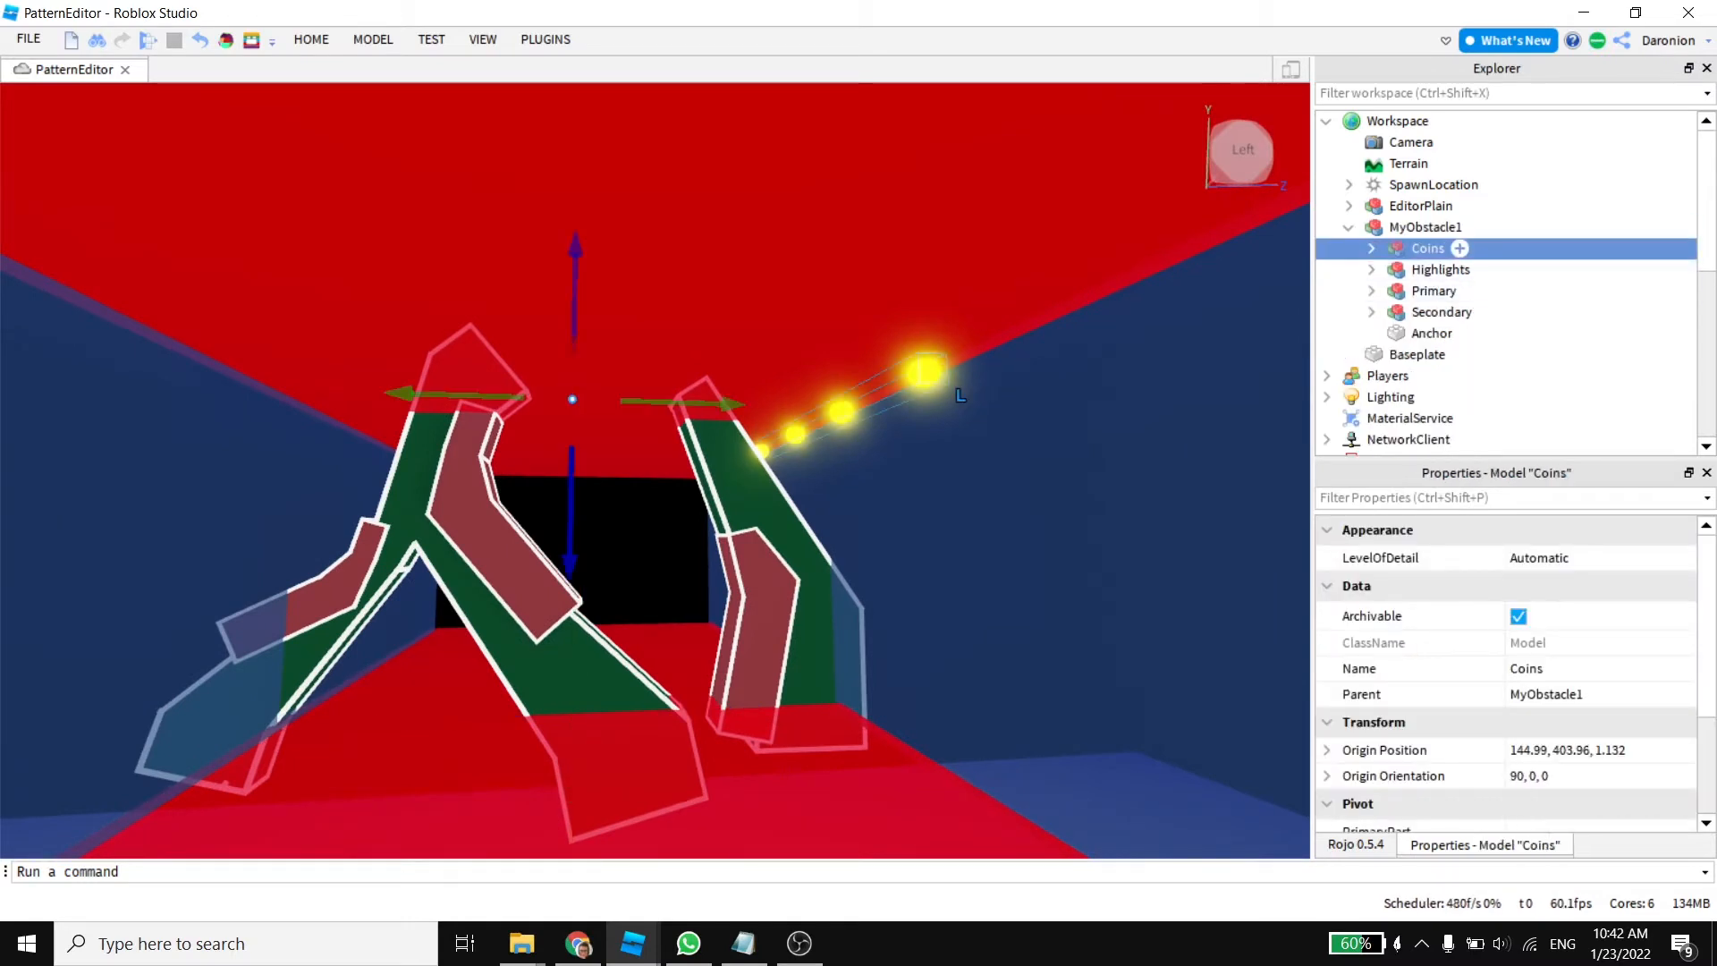
pyautogui.rightClick(1428, 248)
pyautogui.click(1453, 360)
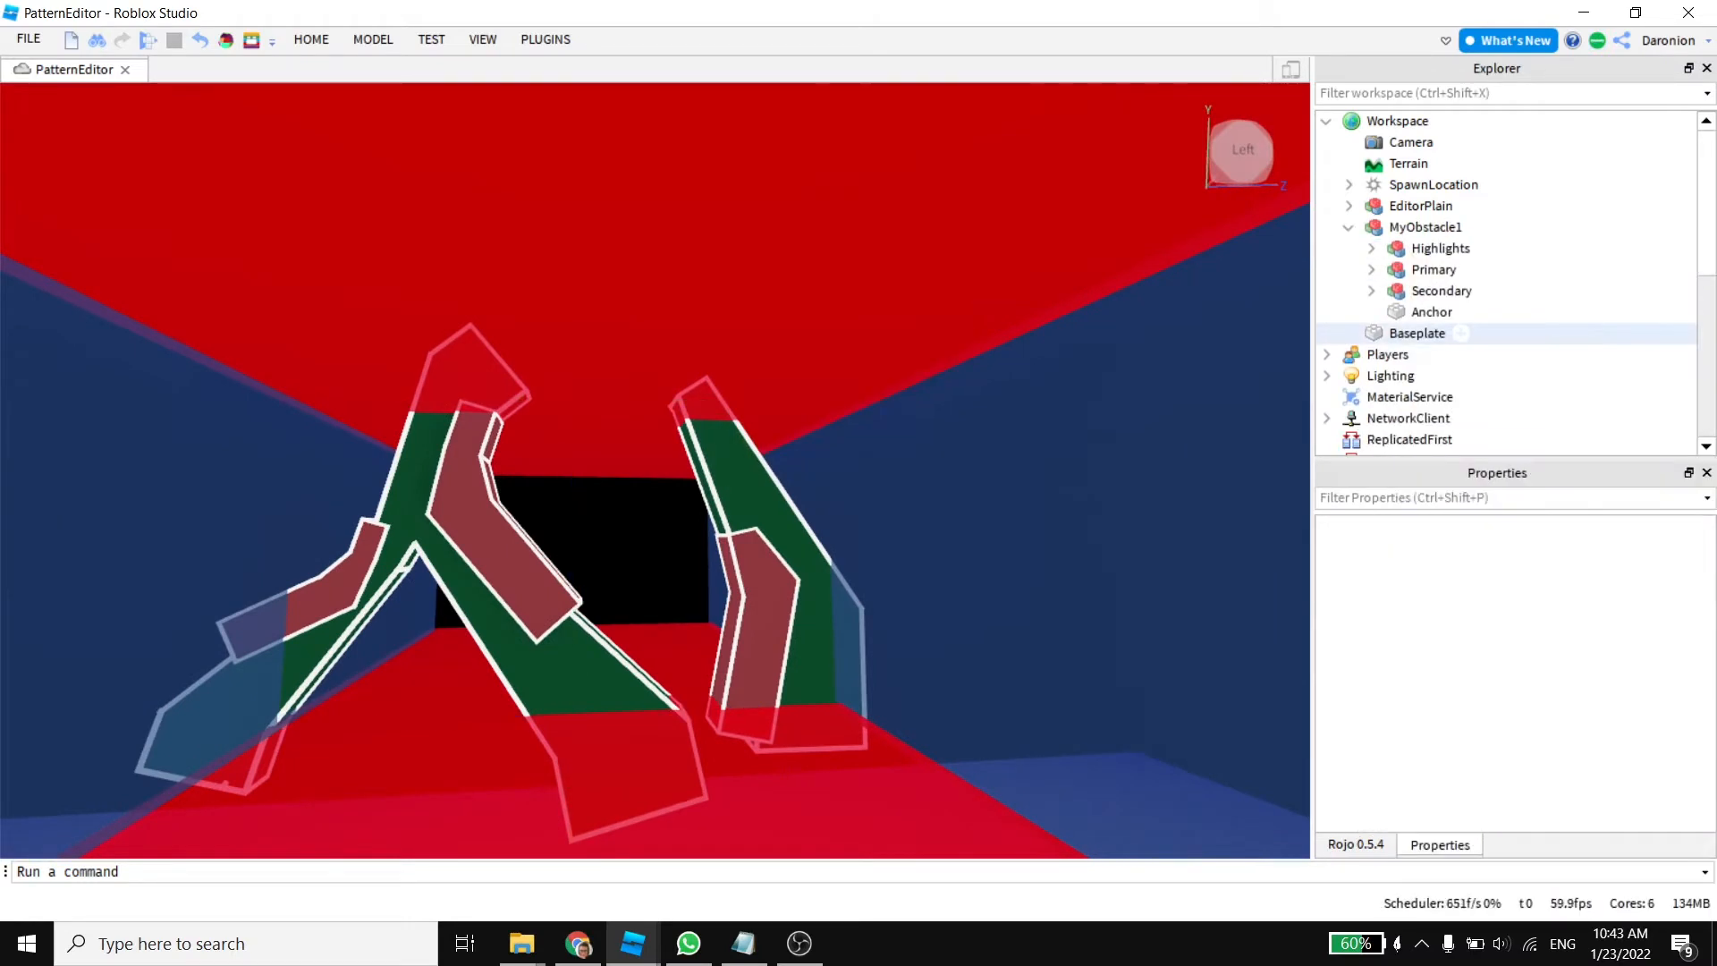
pyautogui.moveTo(805, 384); pyautogui.dragTo(693, 497, button='right')
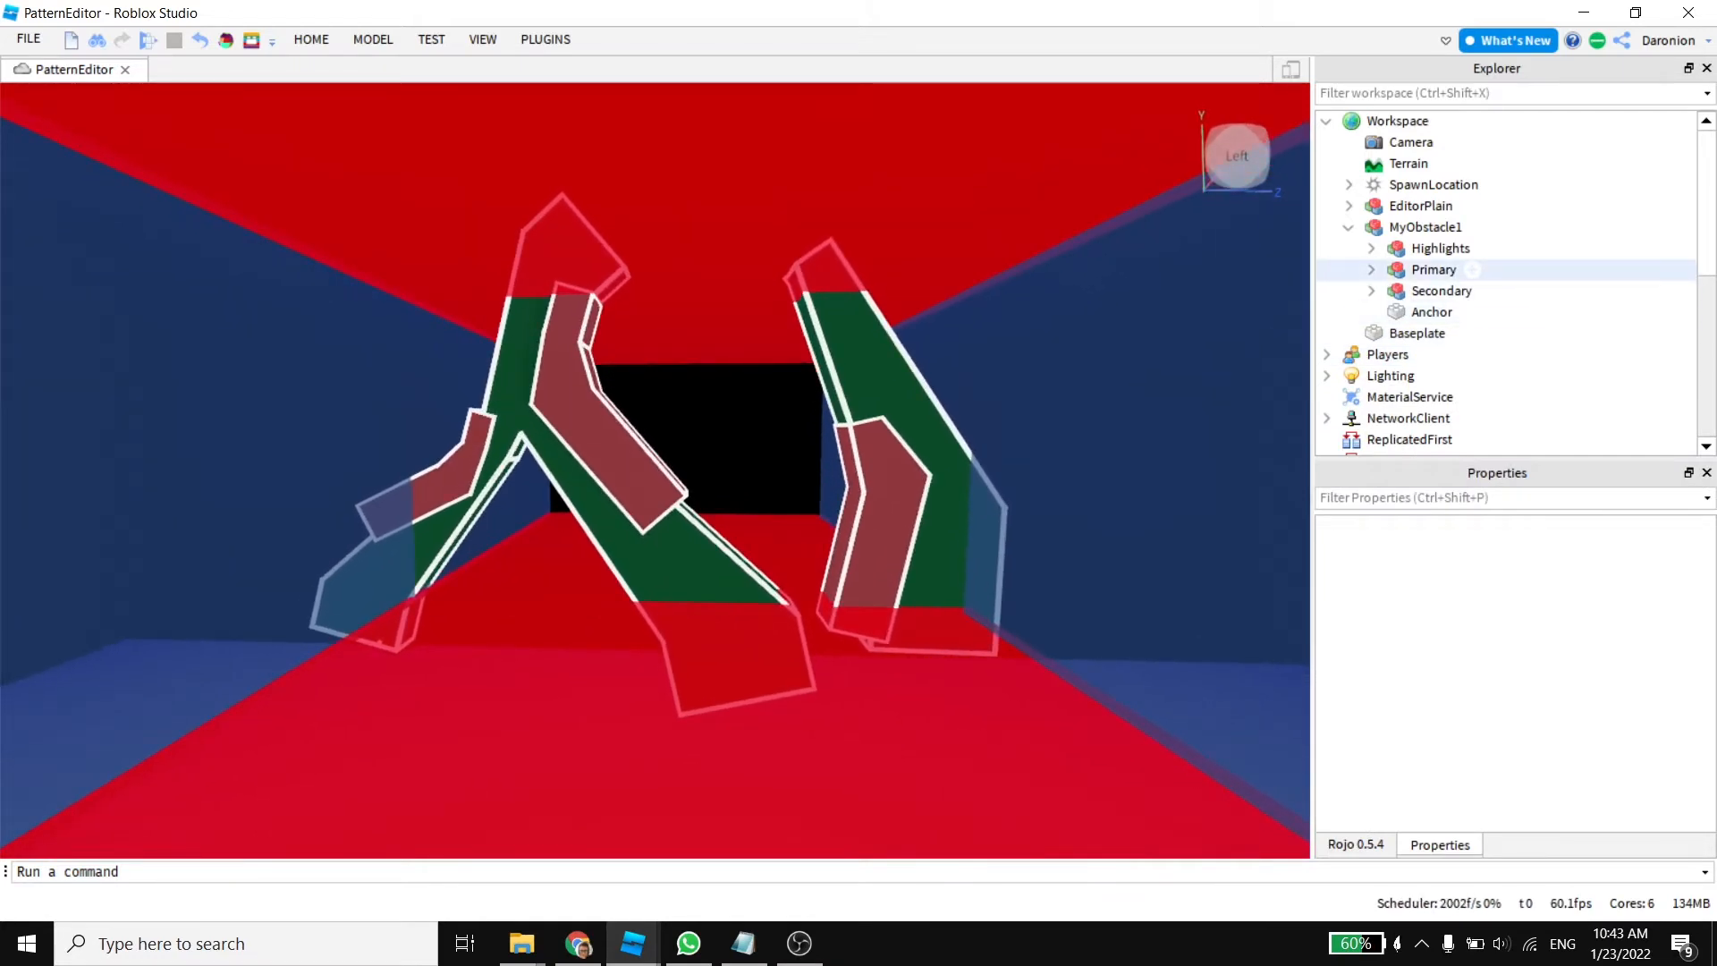
# Step: Delete the Highlights group from the MyObstacle1 model
pyautogui.click(1439, 247)
pyautogui.rightClick(1440, 247)
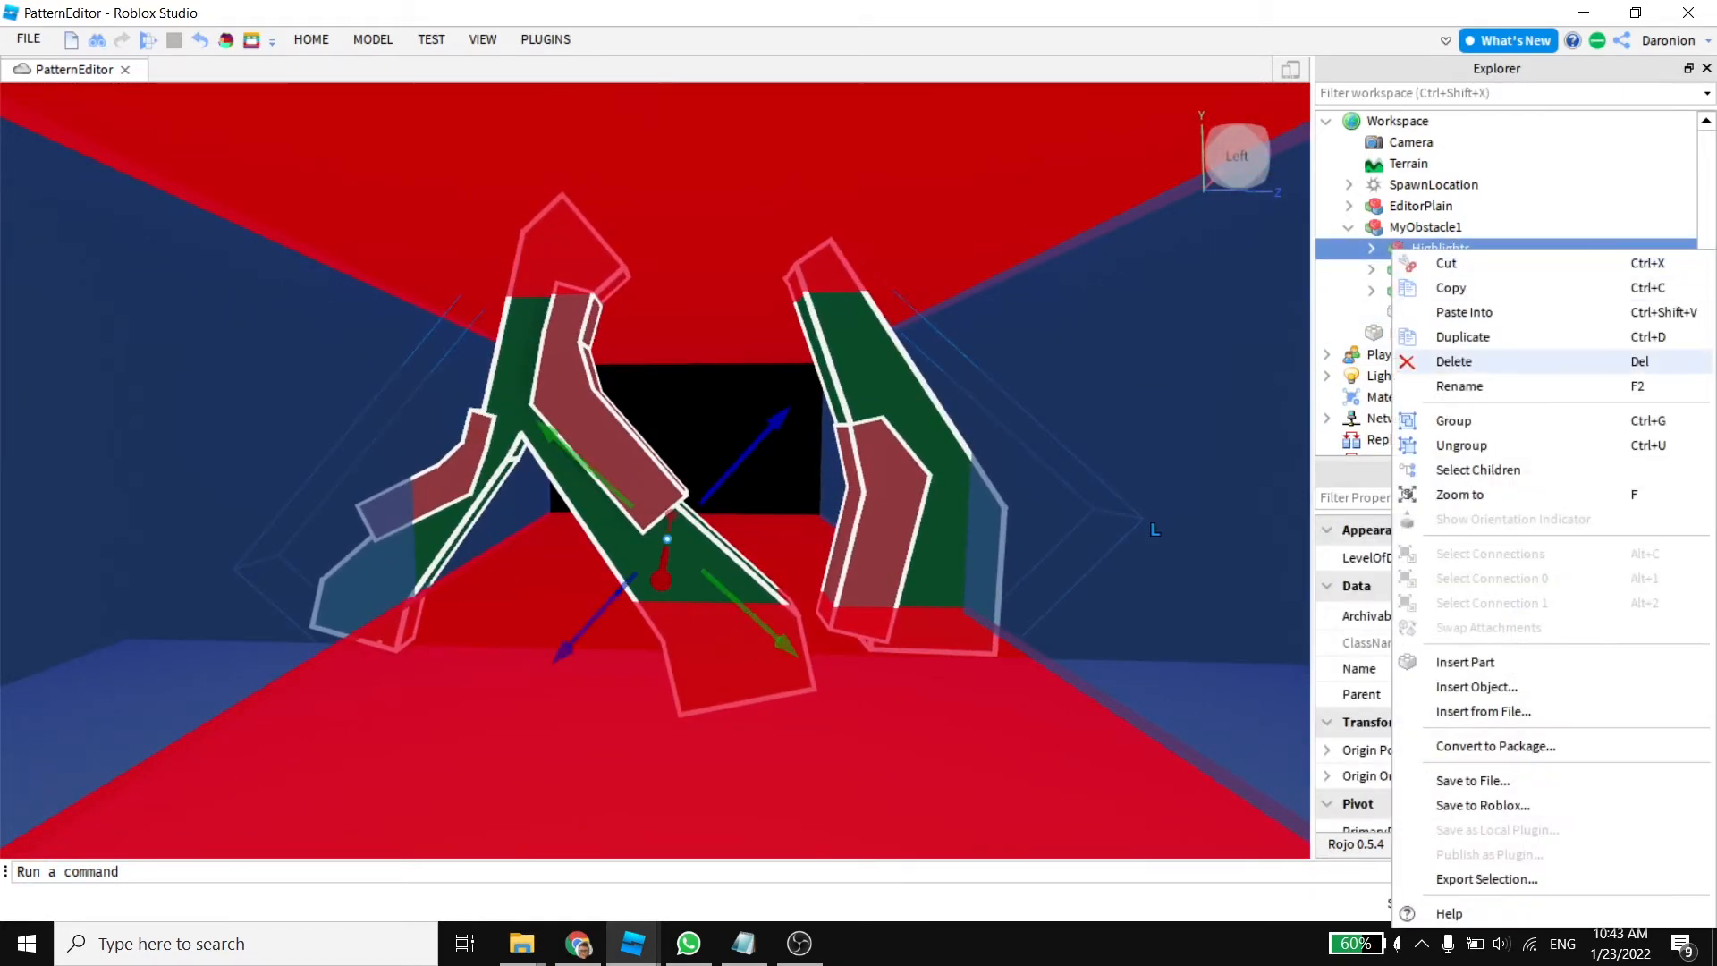
pyautogui.click(1453, 360)
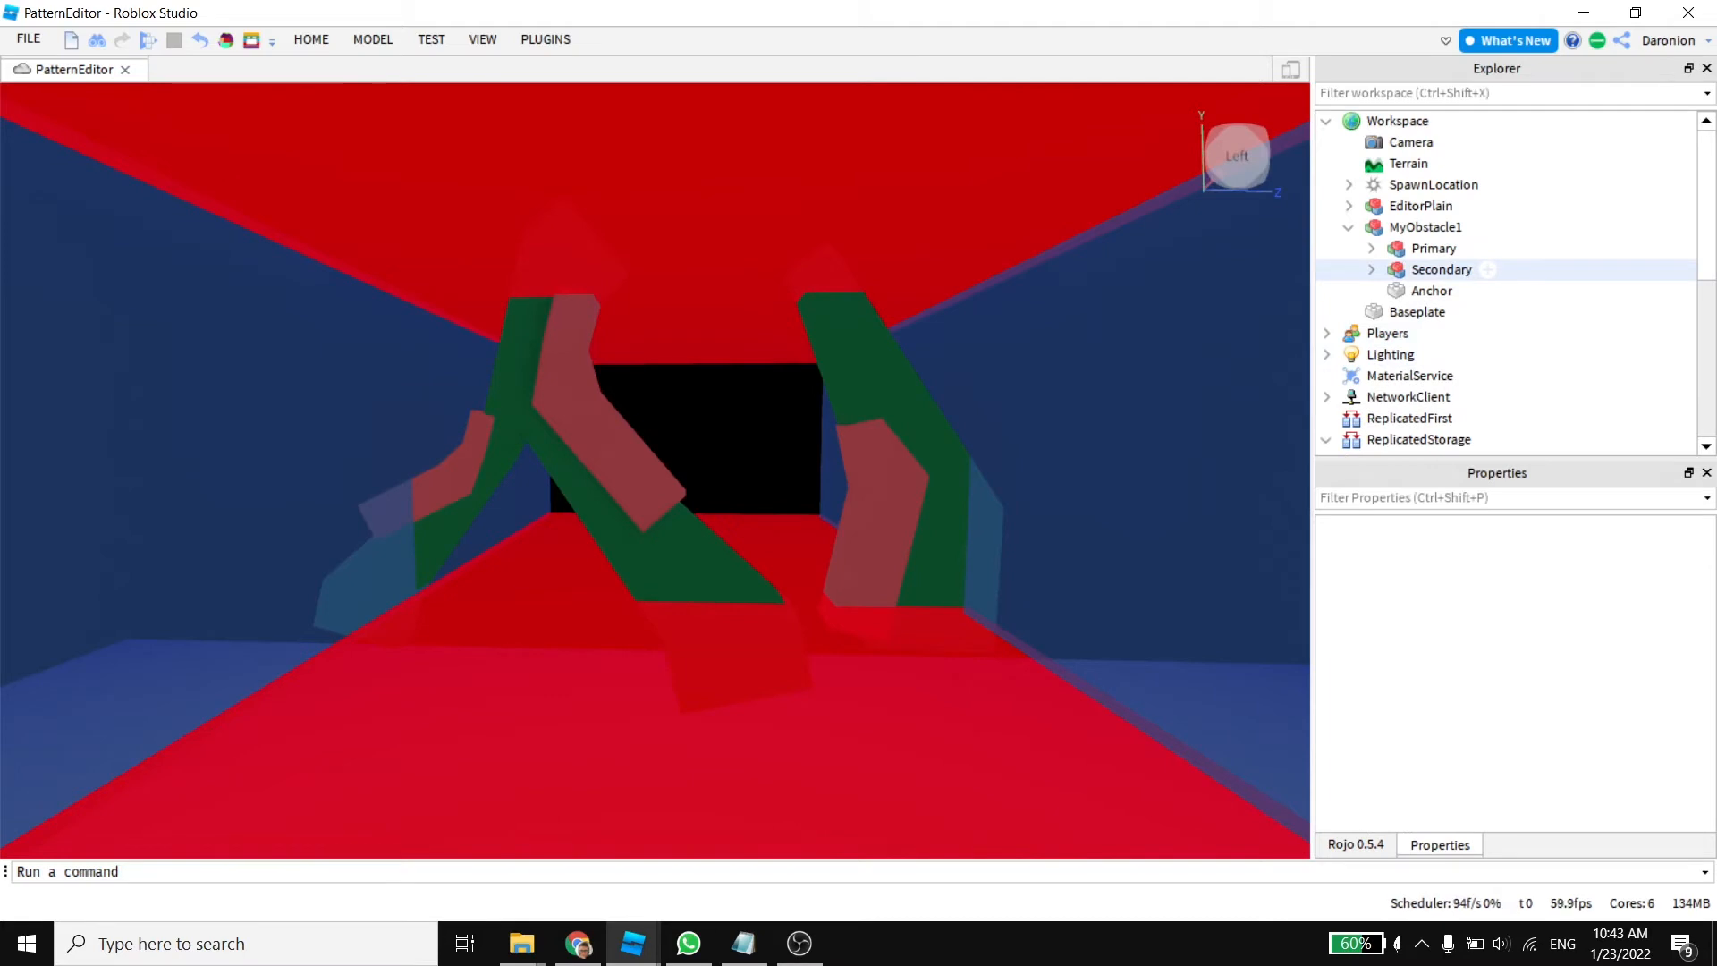
# Step: Delete the parts in MyObstacle1's Primary group, keeping a single green part A
pyautogui.doubleClick(1436, 248)
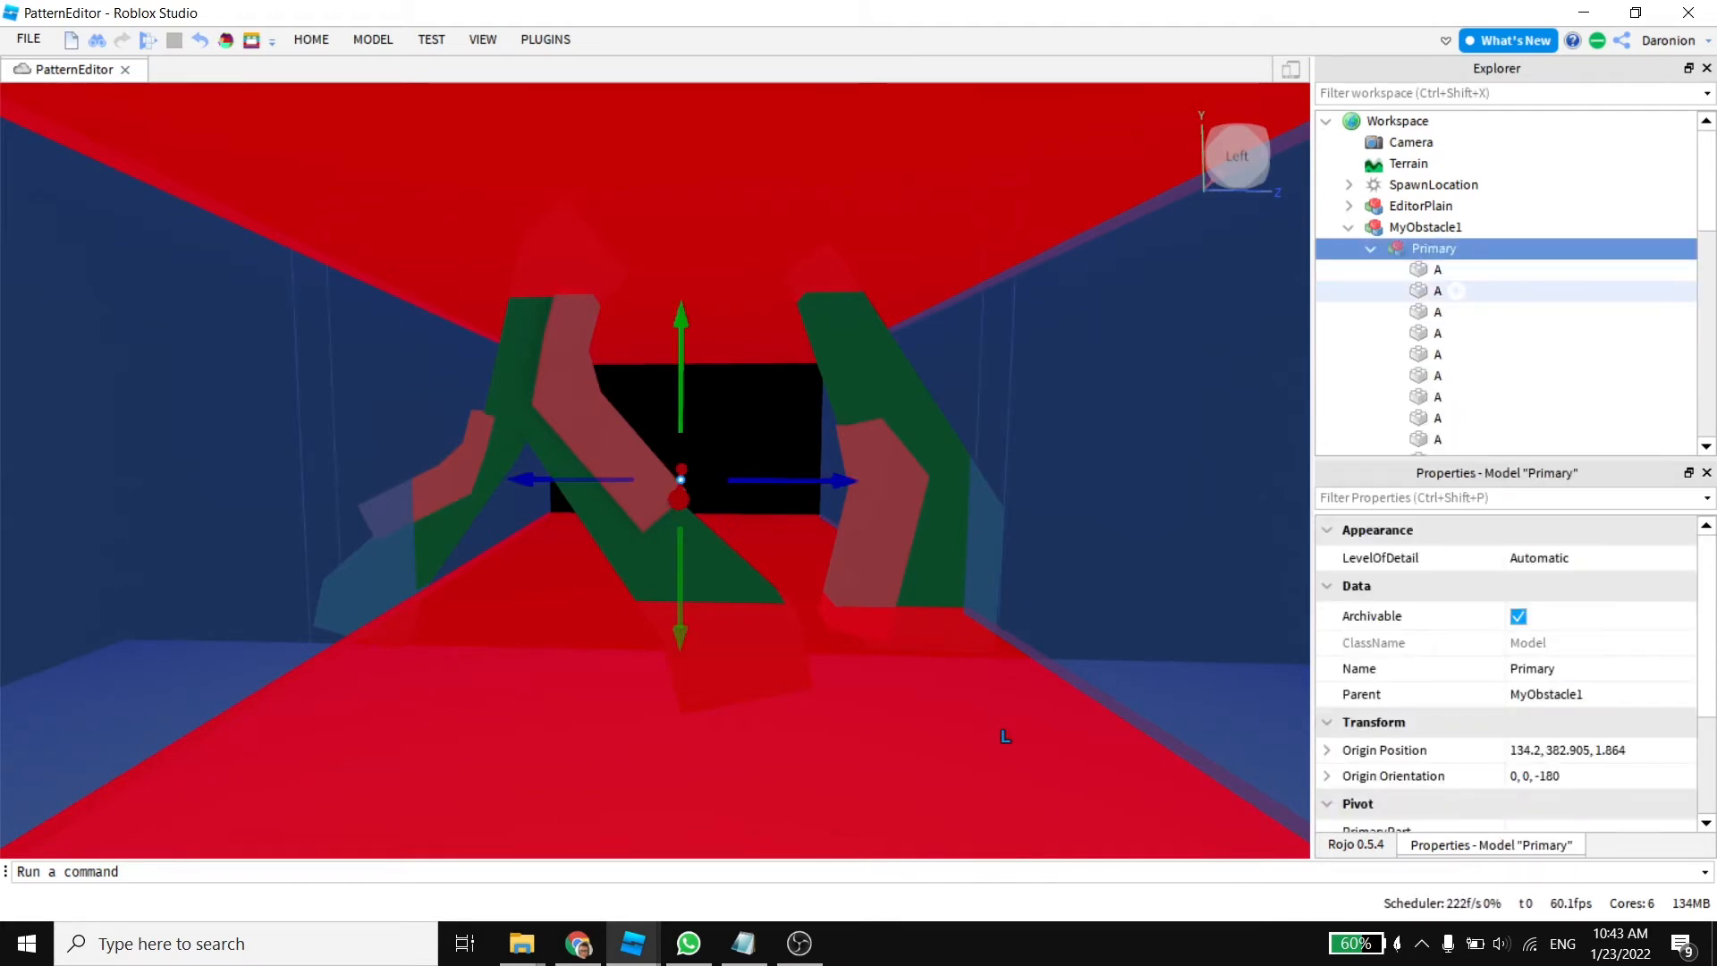
pyautogui.click(1437, 269)
pyautogui.scroll(-5, 1503, 268)
pyautogui.keyDown('shift'); pyautogui.click(1446, 347); pyautogui.keyUp('shift')
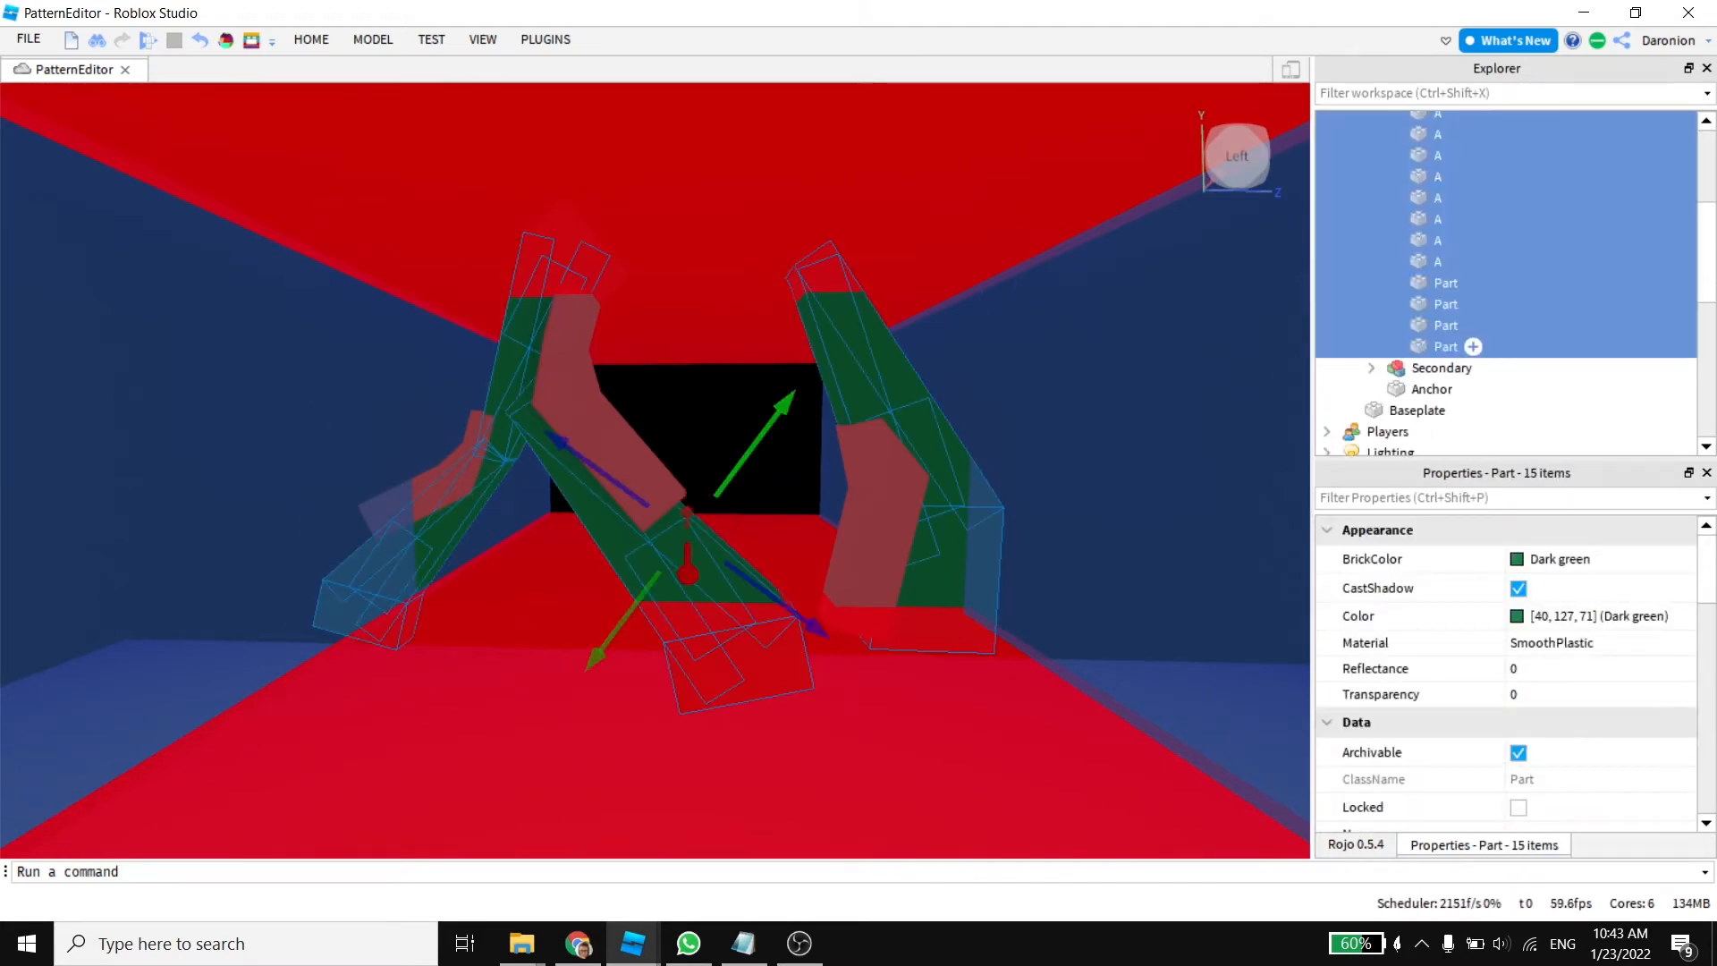
pyautogui.rightClick(1458, 344)
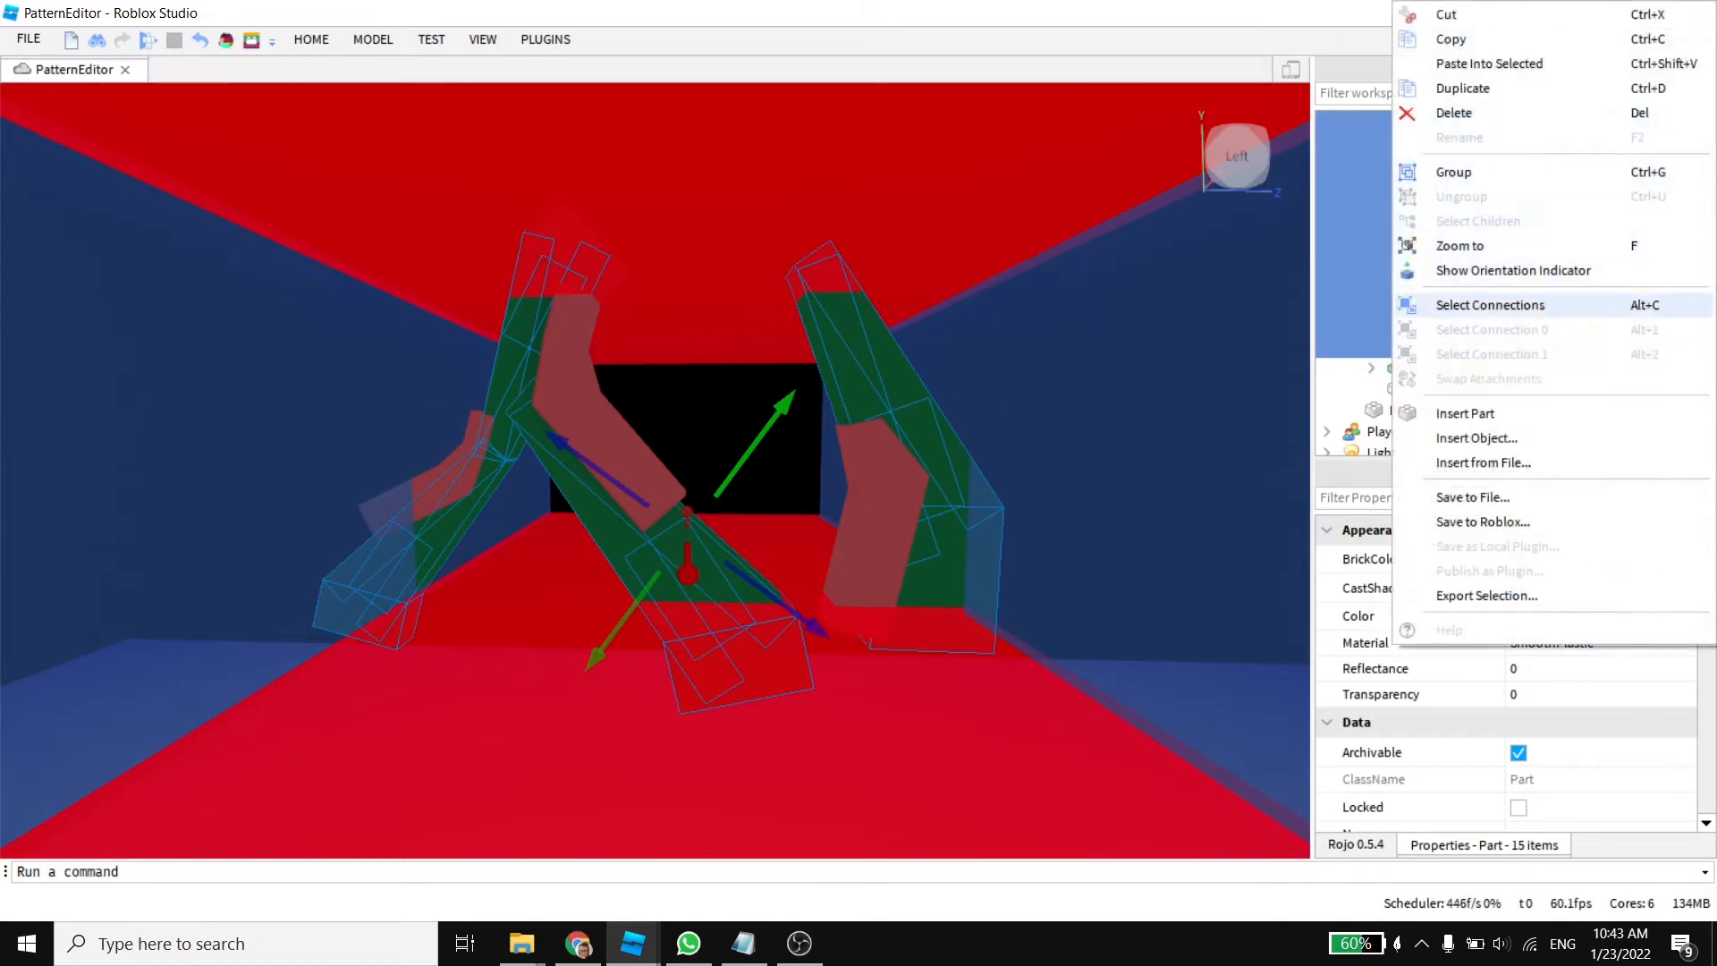
pyautogui.click(1453, 112)
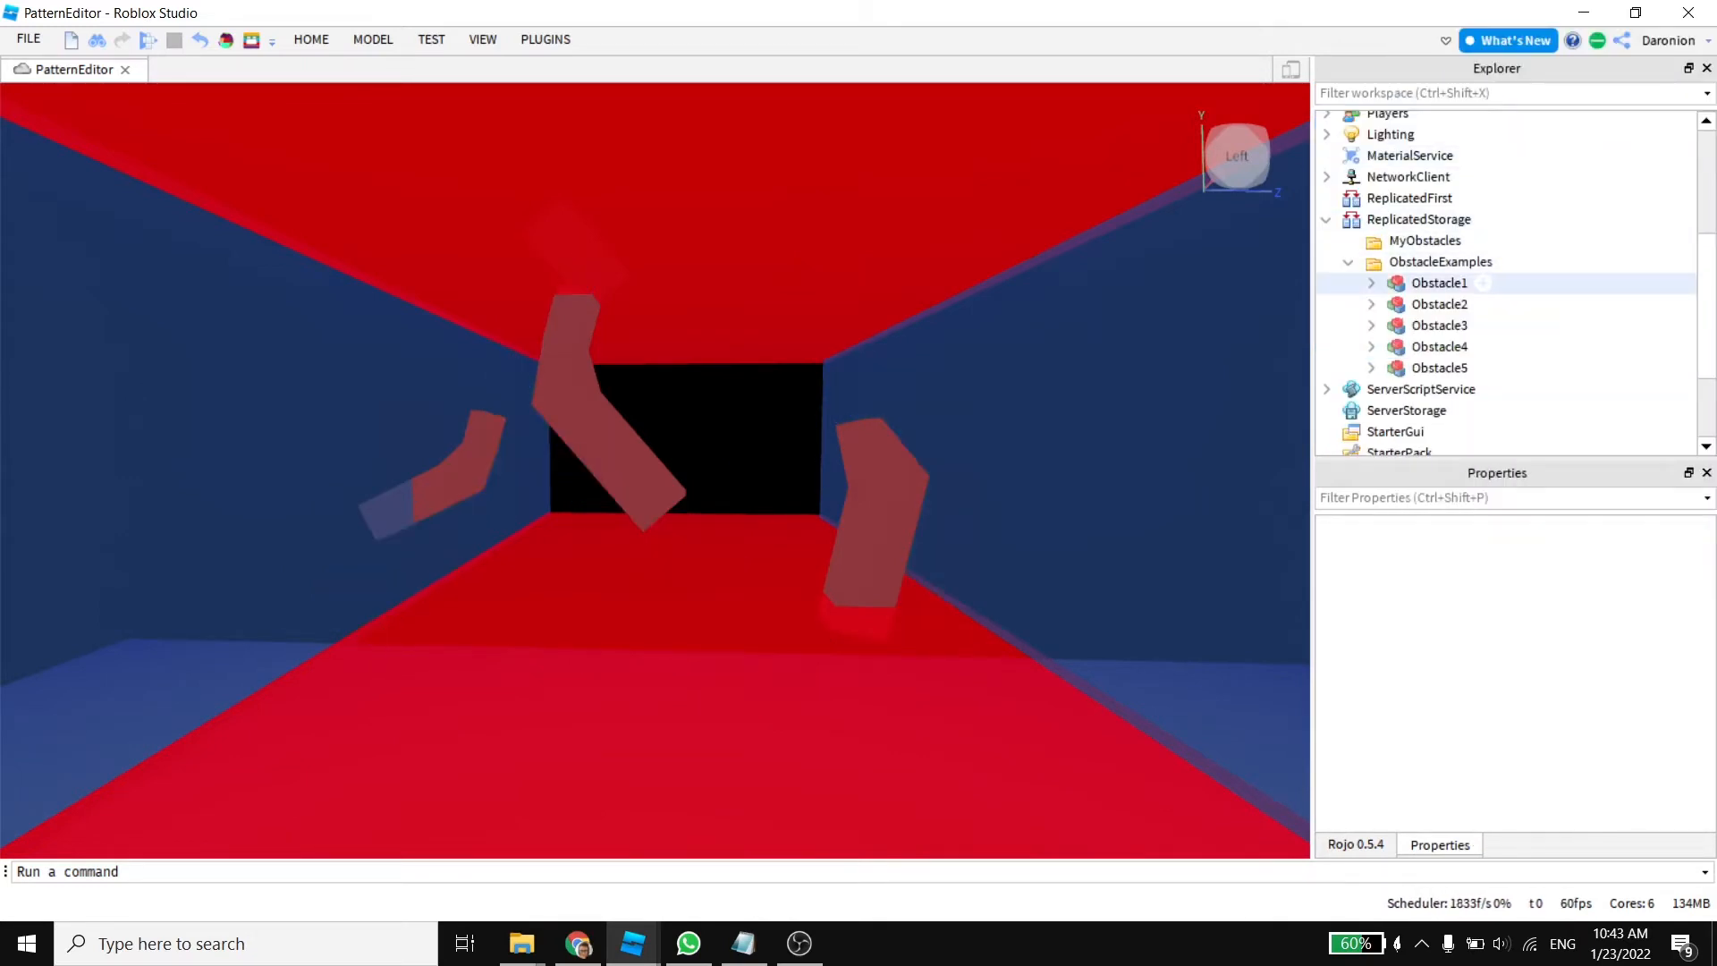
# Step: Delete the parts in MyObstacle1's Secondary group, keeping only the first terra cotta part A
pyautogui.scroll(2, 1458, 292)
pyautogui.click(1447, 292)
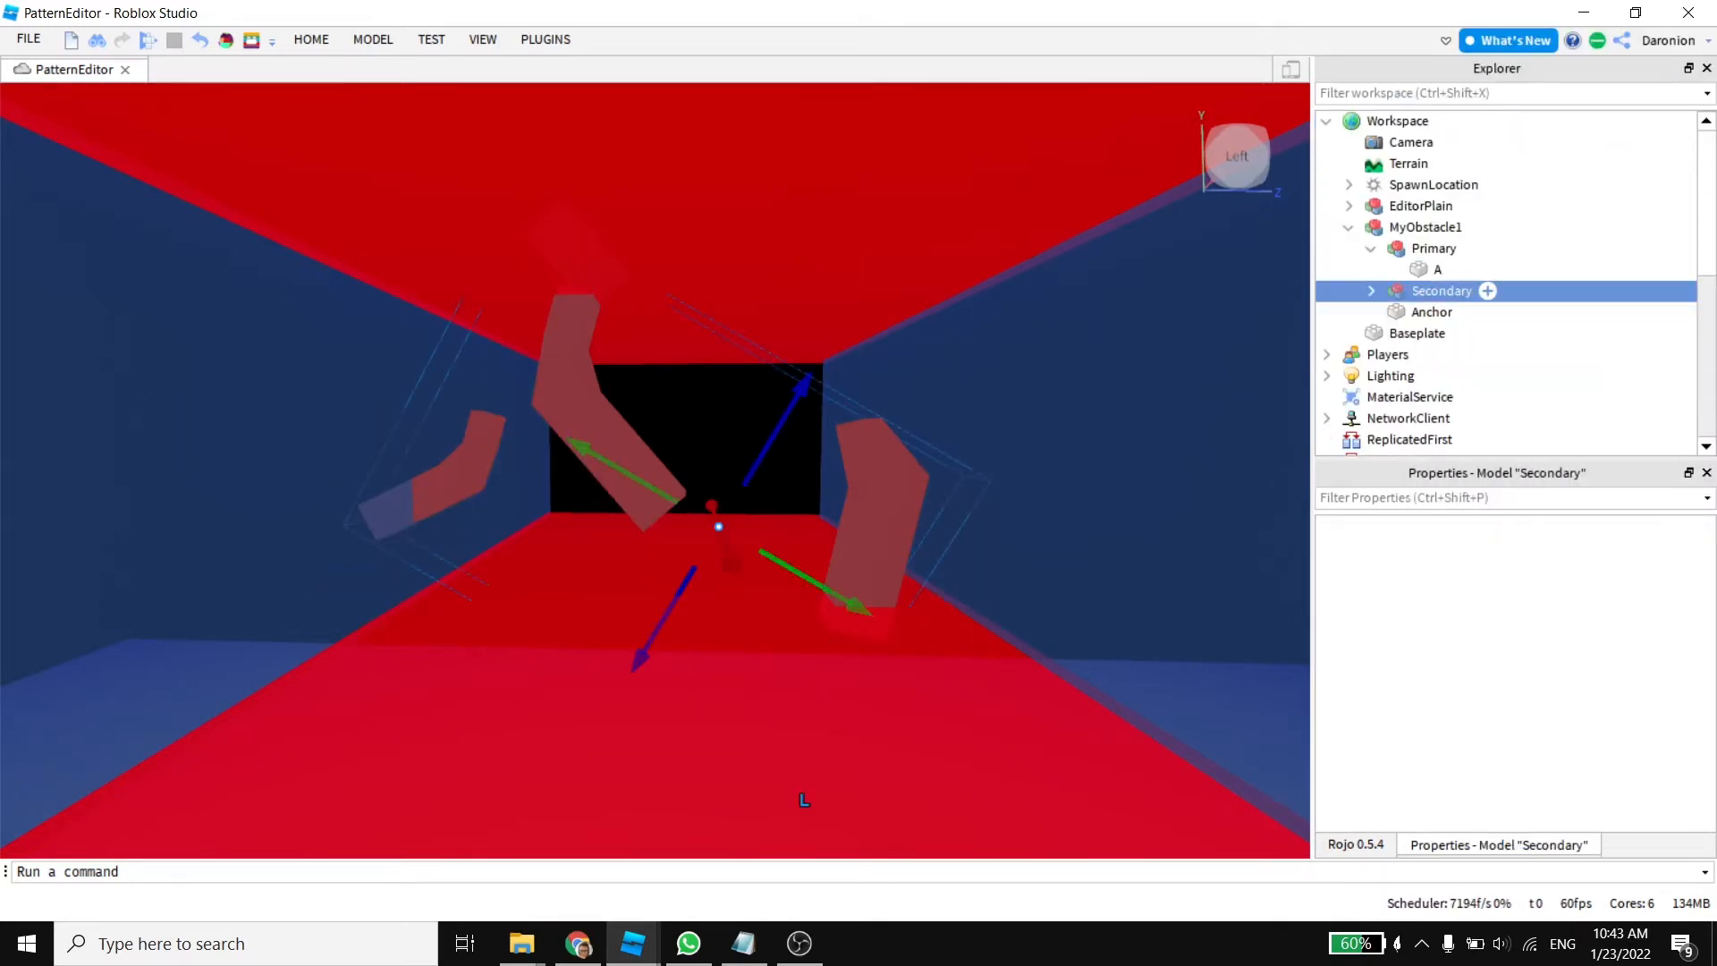
pyautogui.click(1371, 291)
pyautogui.click(1437, 332)
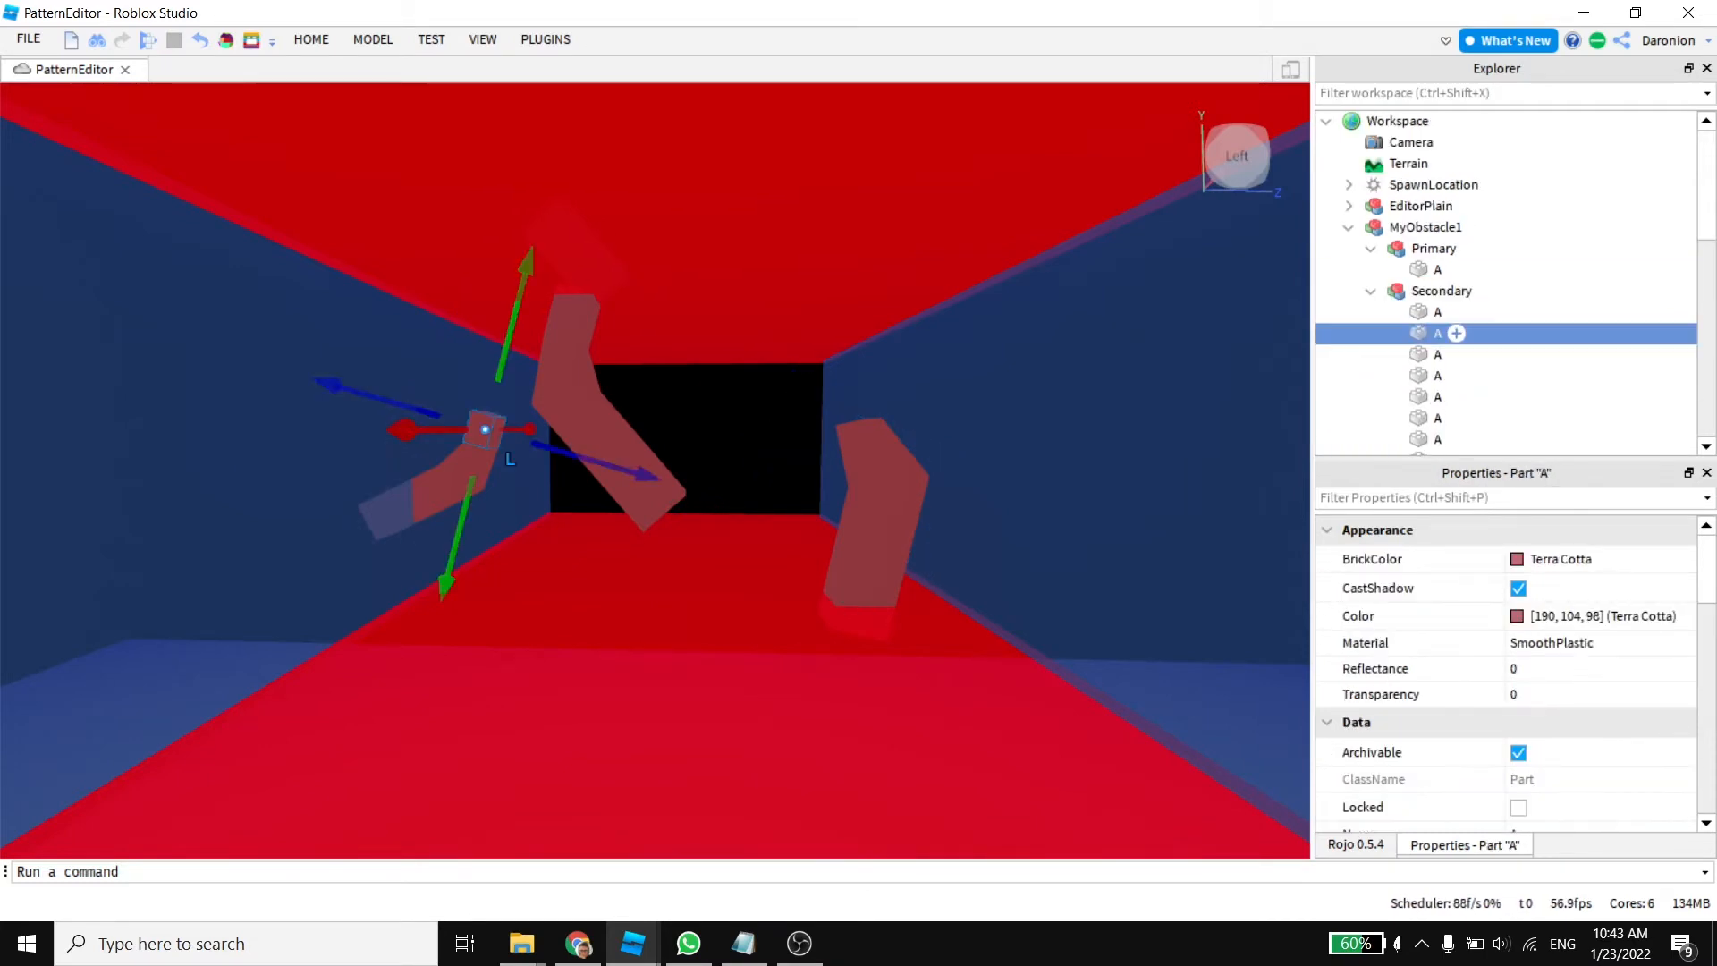
pyautogui.scroll(-2, 1449, 333)
pyautogui.keyDown('shift'); pyautogui.click(1440, 403); pyautogui.keyUp('shift')
pyautogui.rightClick(1392, 213)
pyautogui.click(1431, 325)
pyautogui.scroll(1, 1467, 273)
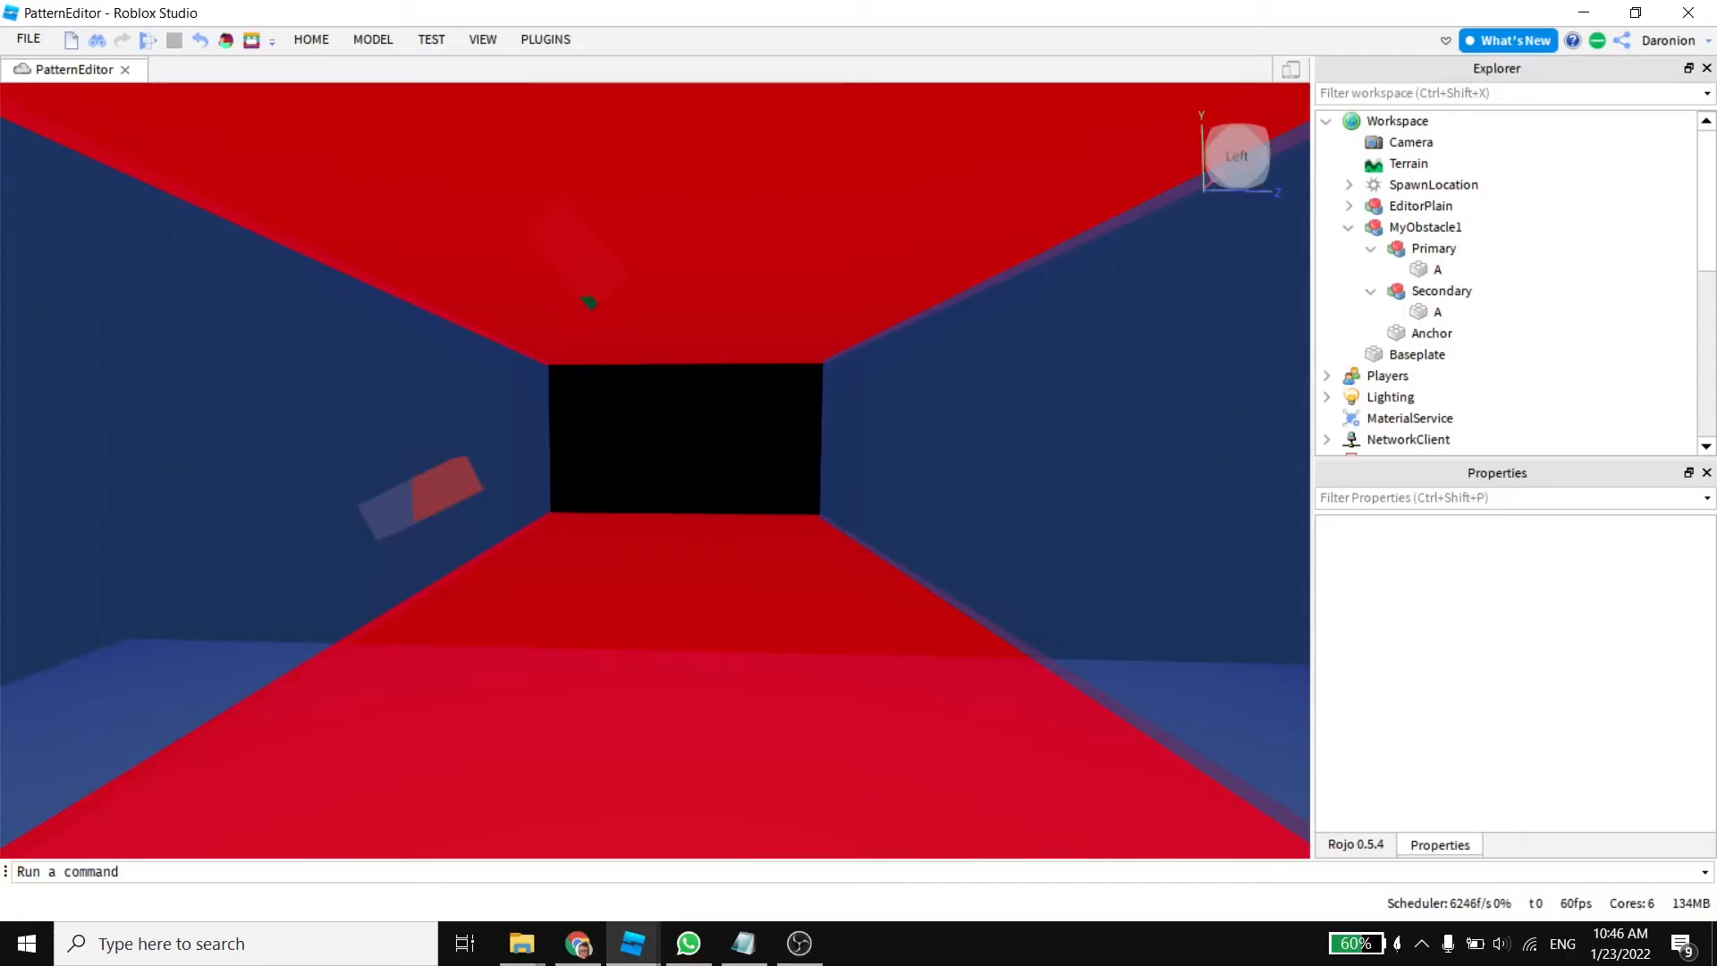
# Step: Move the remaining green and terra cotta parts out of the ceiling and wall into the open tunnel space
pyautogui.press('w')
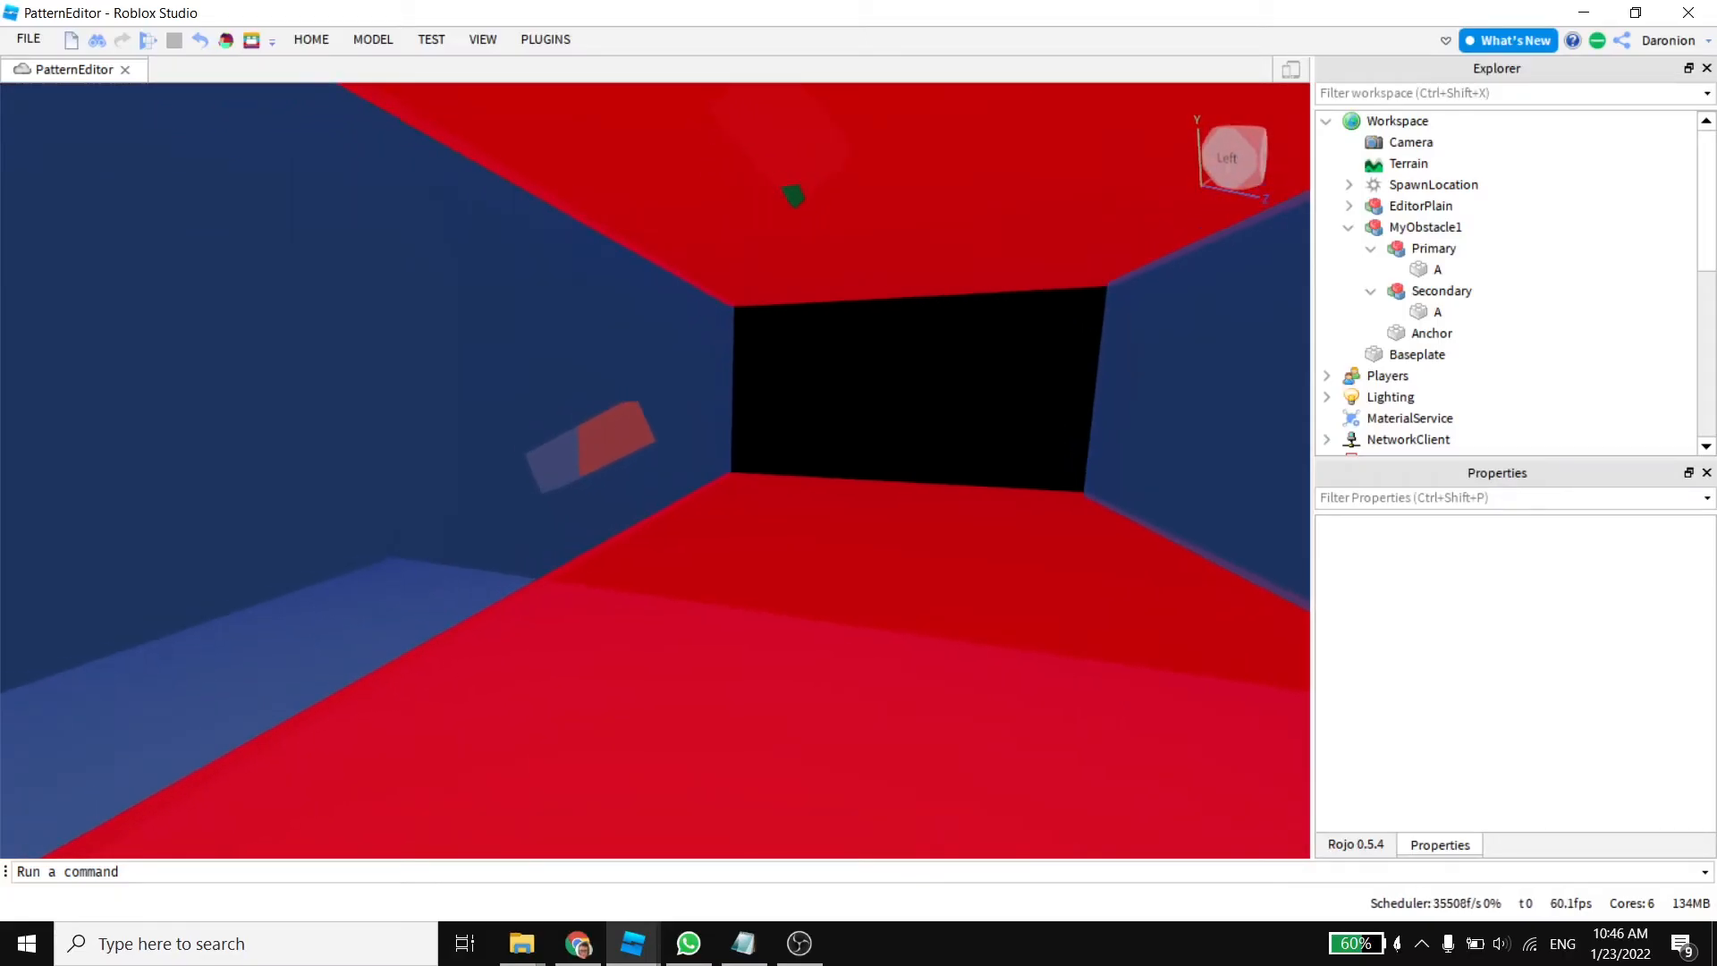
pyautogui.keyDown('alt'); pyautogui.click(767, 293); pyautogui.keyUp('alt')
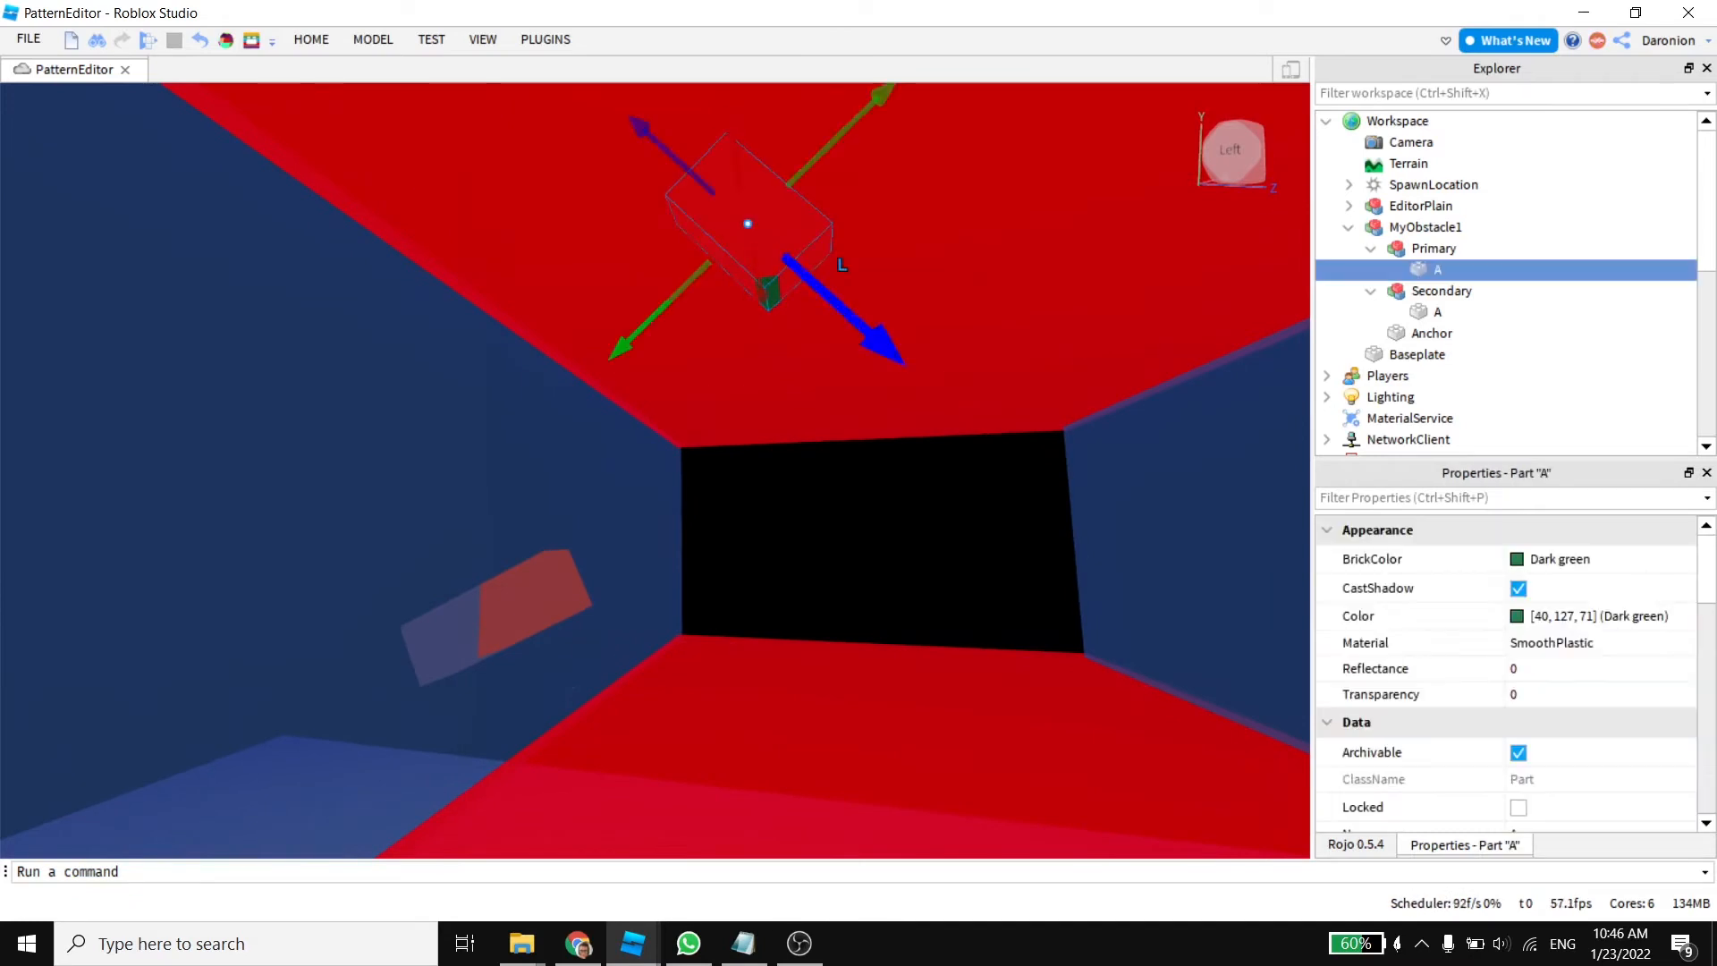
pyautogui.moveTo(882, 345); pyautogui.dragTo(1144, 582)
pyautogui.moveTo(864, 575); pyautogui.dragTo(796, 632)
pyautogui.keyDown('alt'); pyautogui.click(535, 601); pyautogui.keyUp('alt')
pyautogui.moveTo(653, 536); pyautogui.dragTo(860, 435)
pyautogui.moveTo(849, 447); pyautogui.dragTo(939, 479, button='right')
pyautogui.press('d')
# Step: Set the green Primary part's orientation to 0, 0, 0
pyautogui.keyDown('alt'); pyautogui.click(733, 483); pyautogui.keyUp('alt')
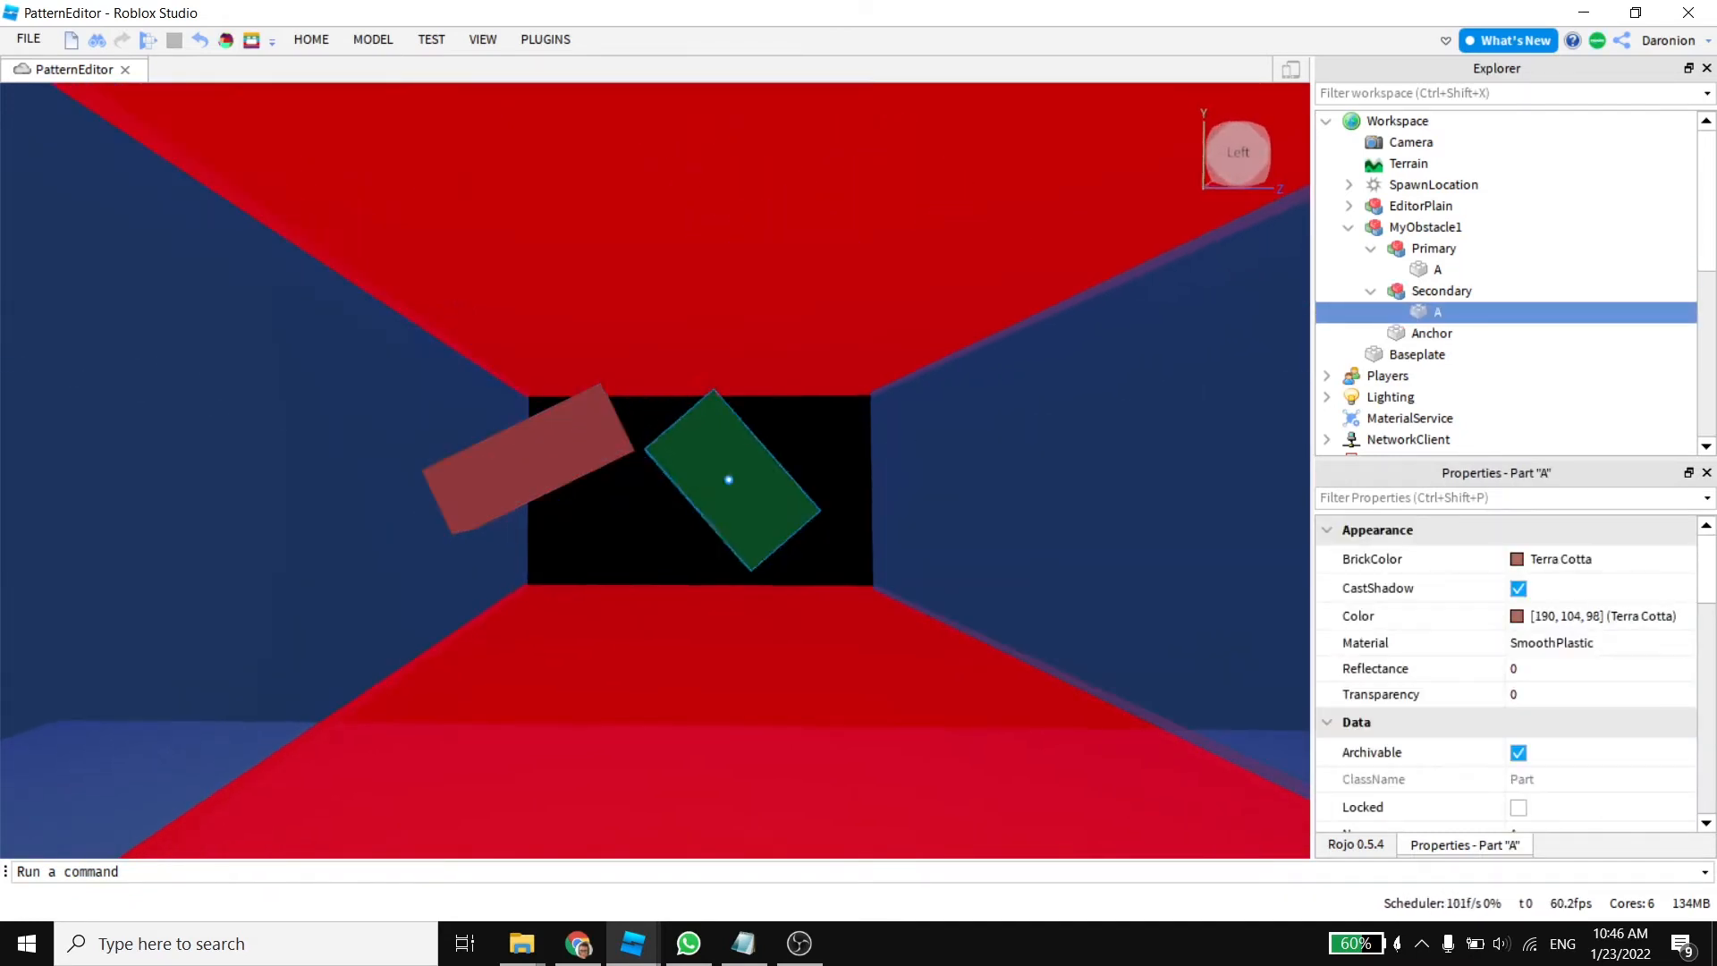
pyautogui.scroll(-4, 1484, 652)
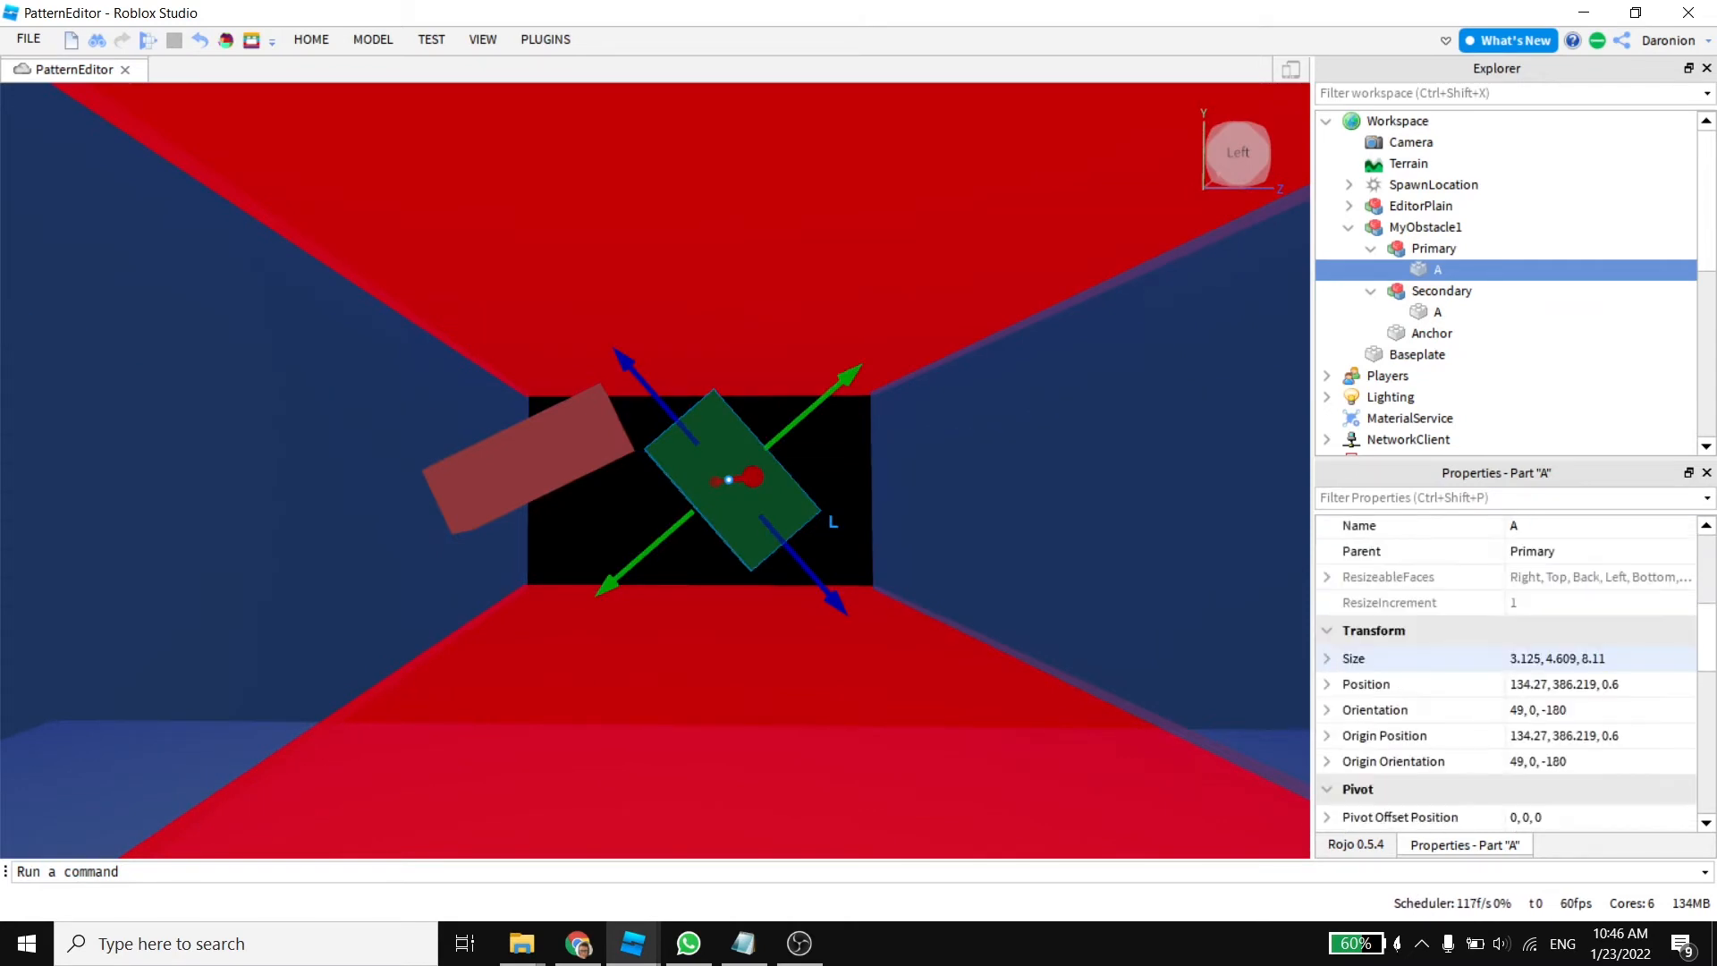
pyautogui.click(1574, 709)
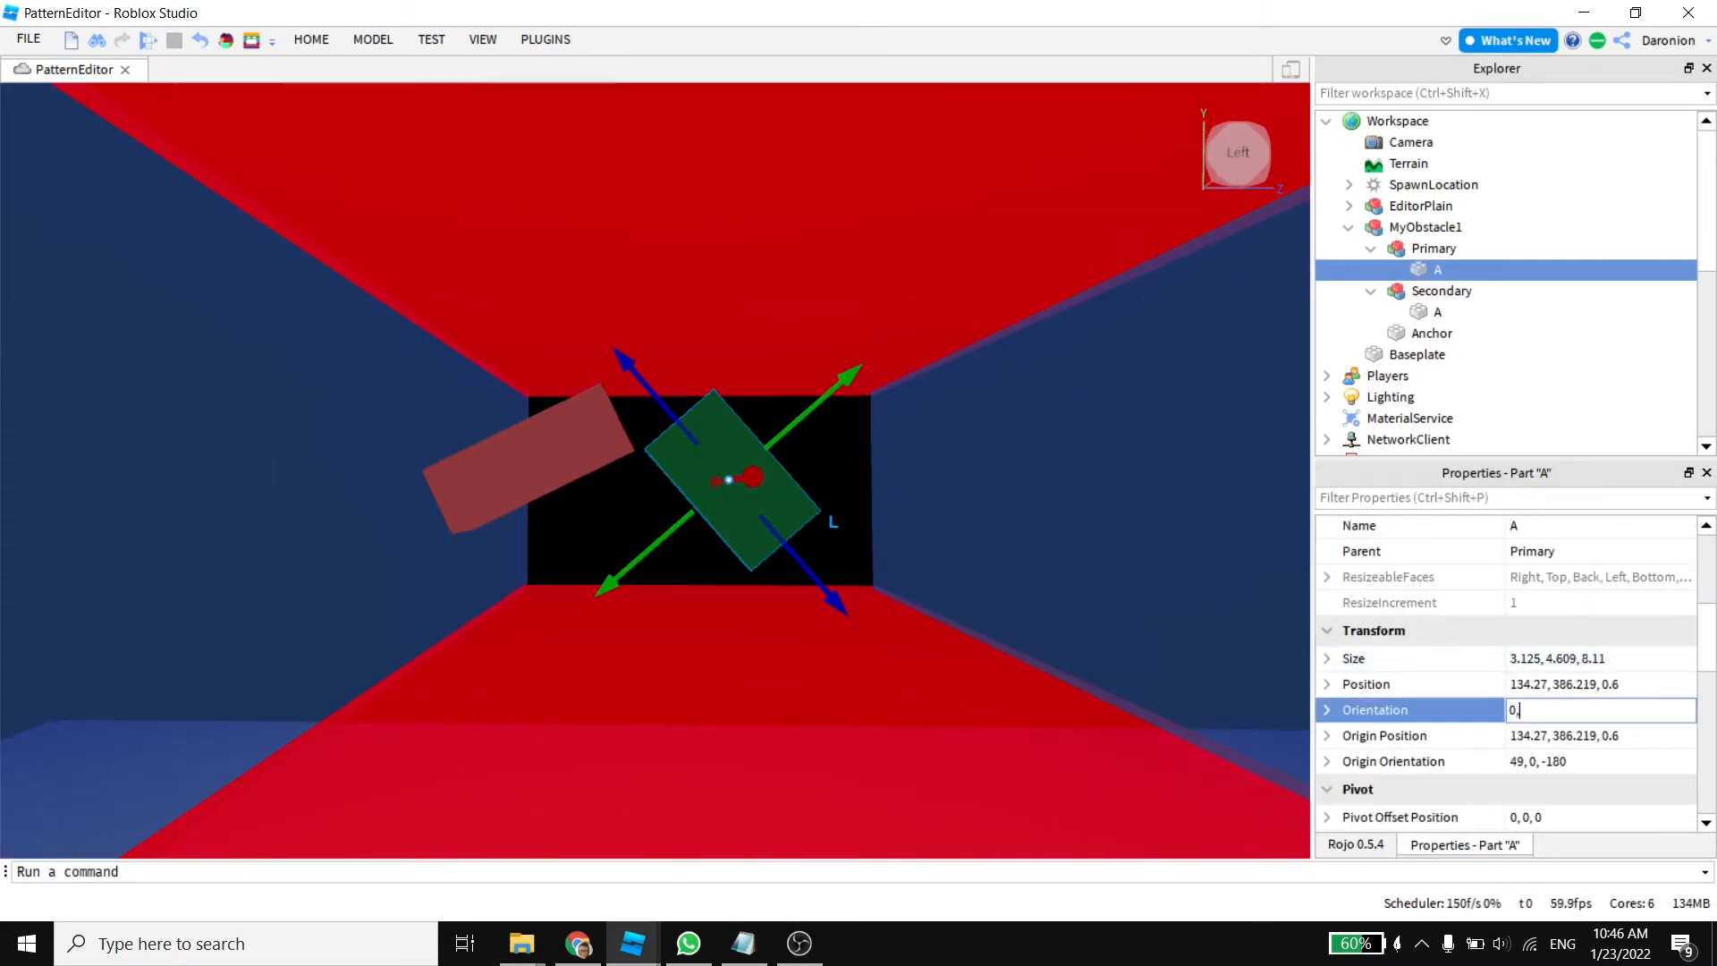
pyautogui.write('0,0,0')
pyautogui.press('Return')
pyautogui.press('Escape')
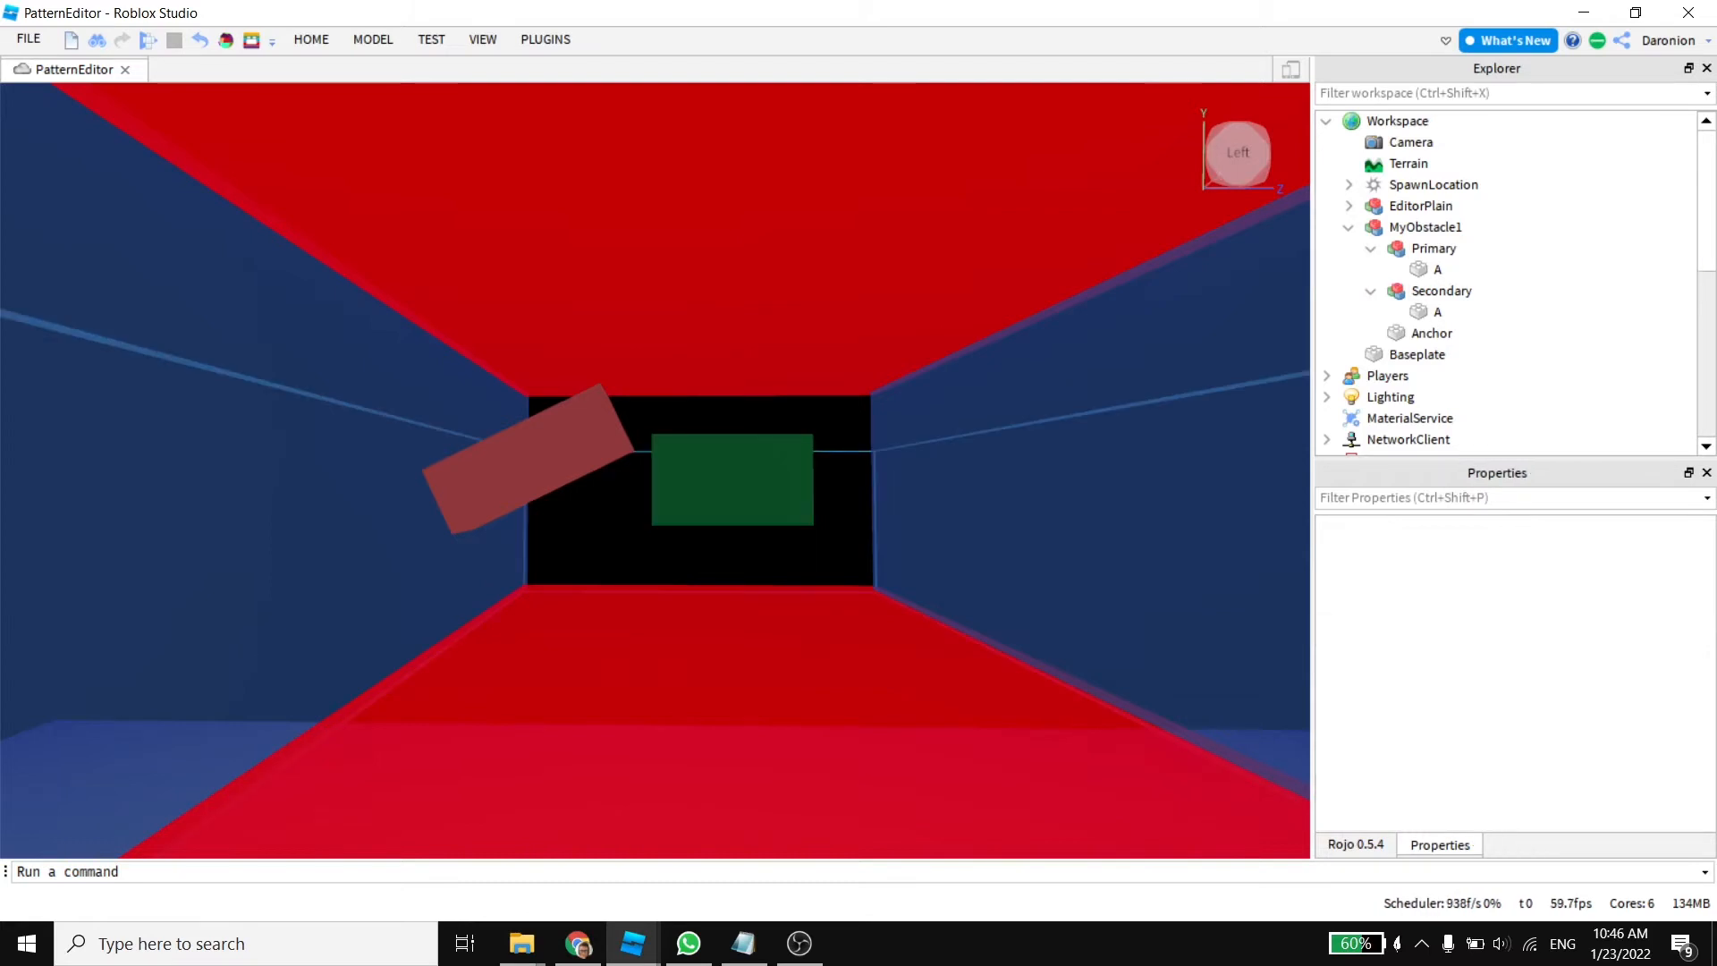
# Step: Set the terra cotta Secondary part's orientation to 0, 0, 0
pyautogui.click(1437, 269)
pyautogui.click(1437, 312)
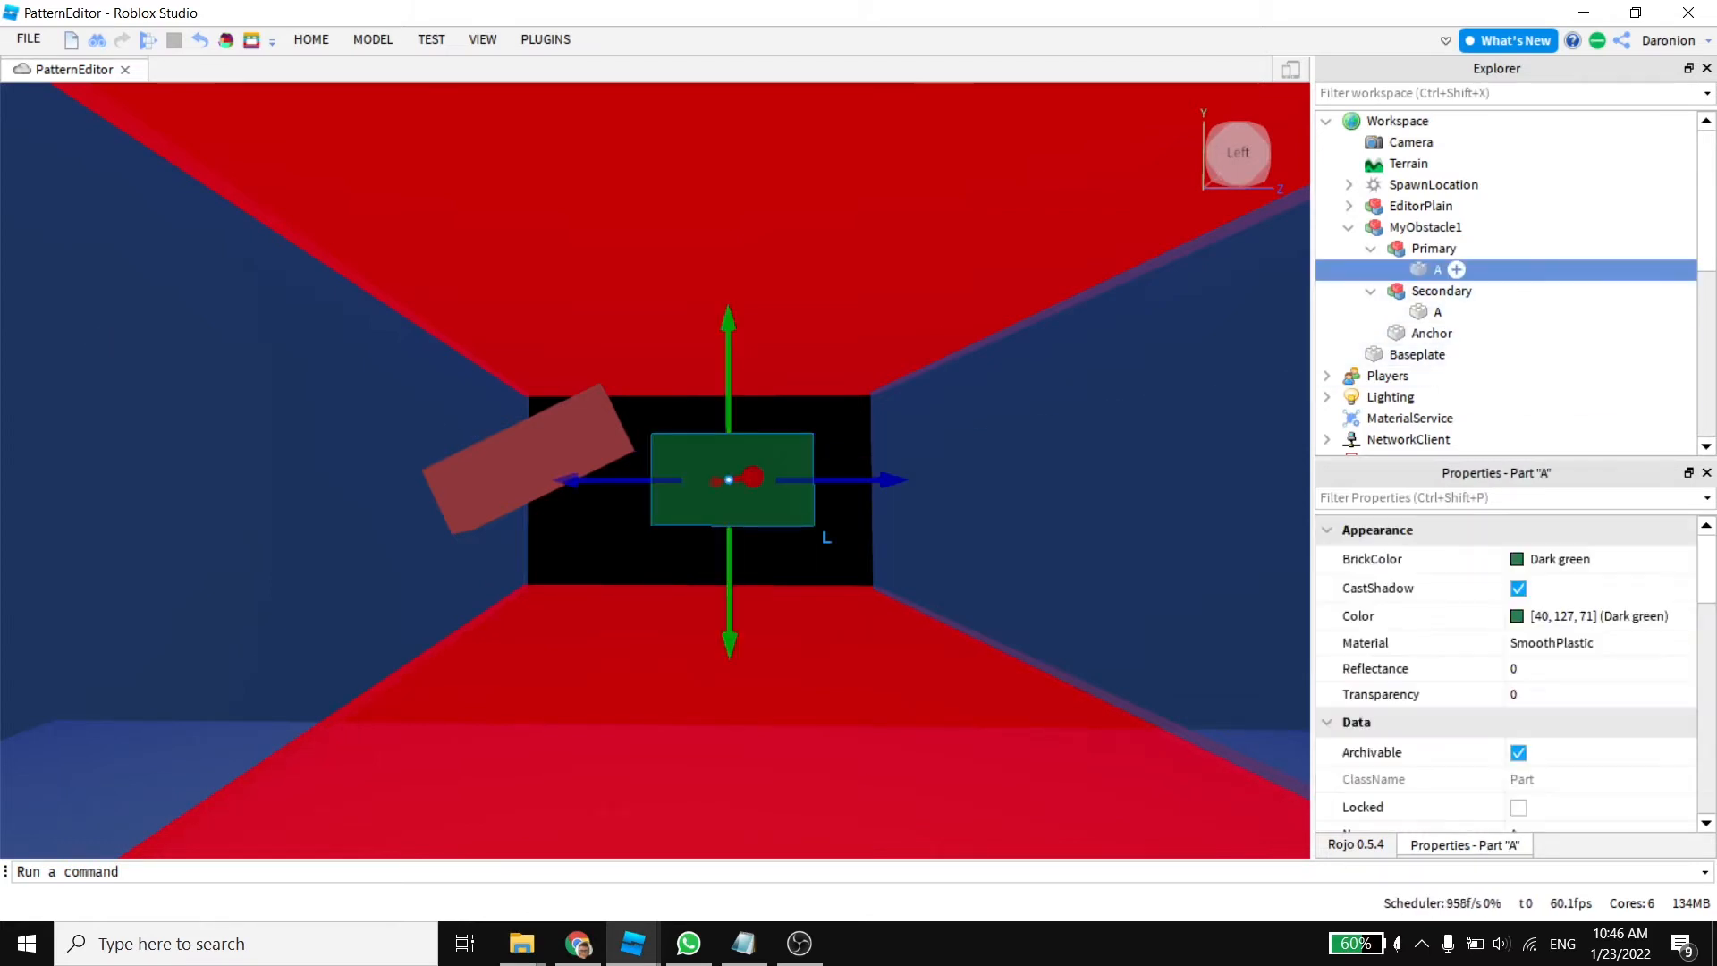
pyautogui.scroll(-5, 1431, 684)
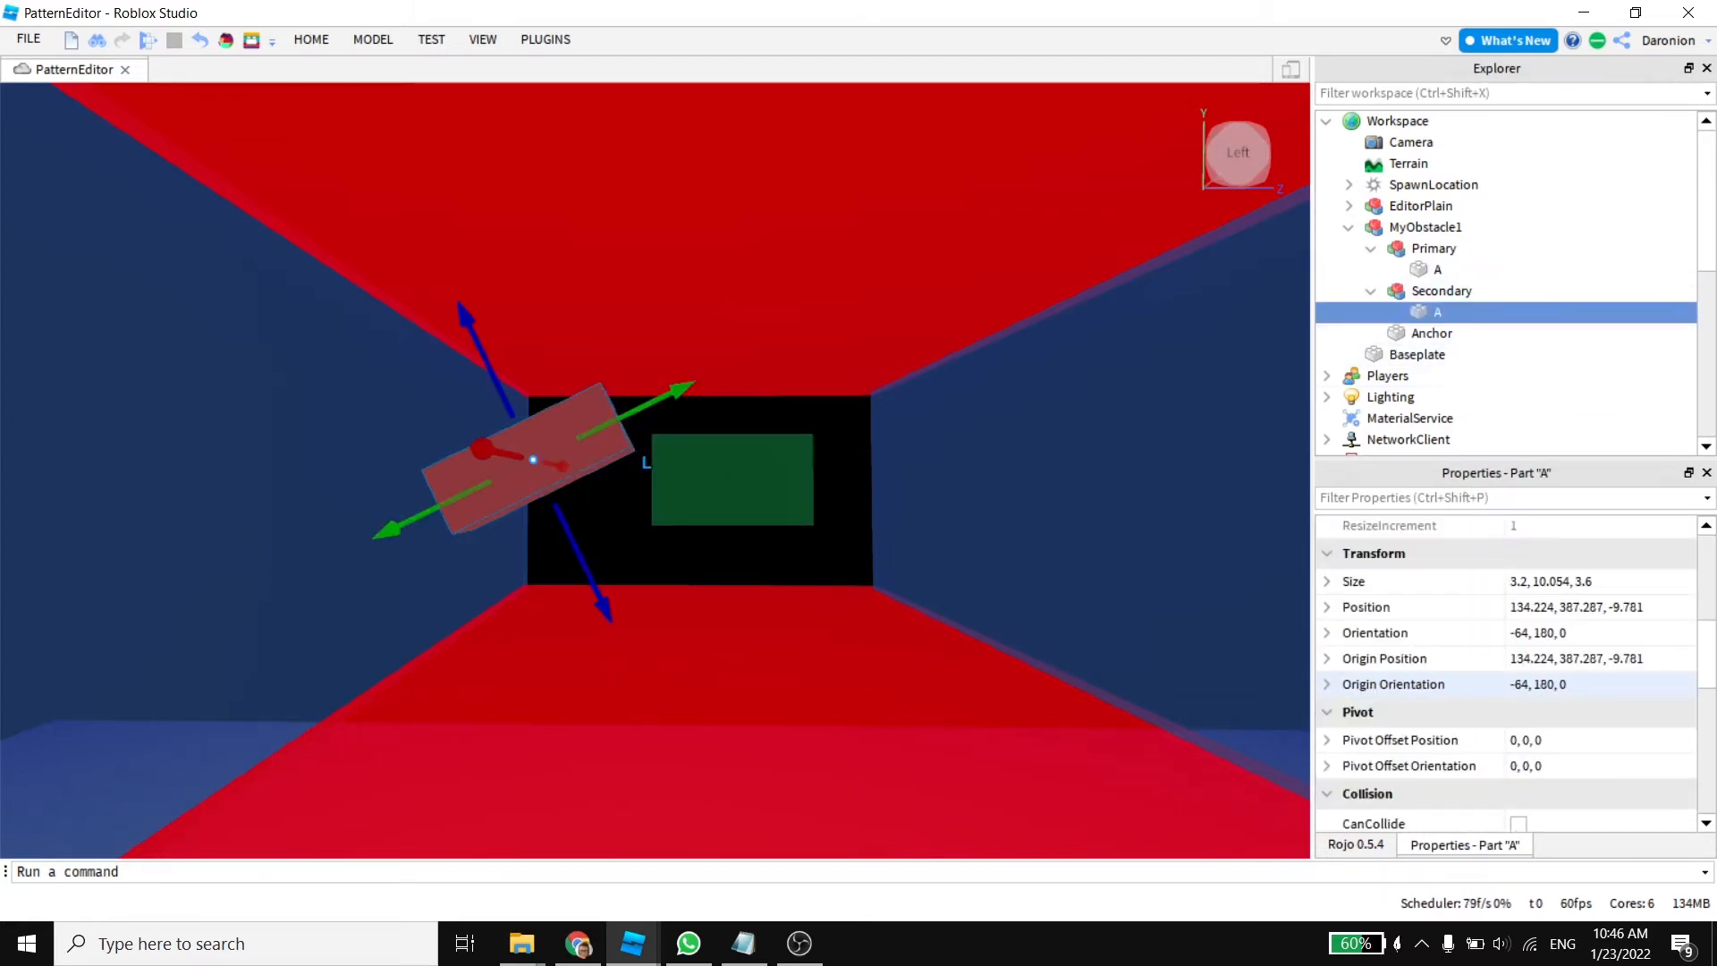
pyautogui.click(1538, 633)
pyautogui.write('0, 0, 0')
pyautogui.press('Return')
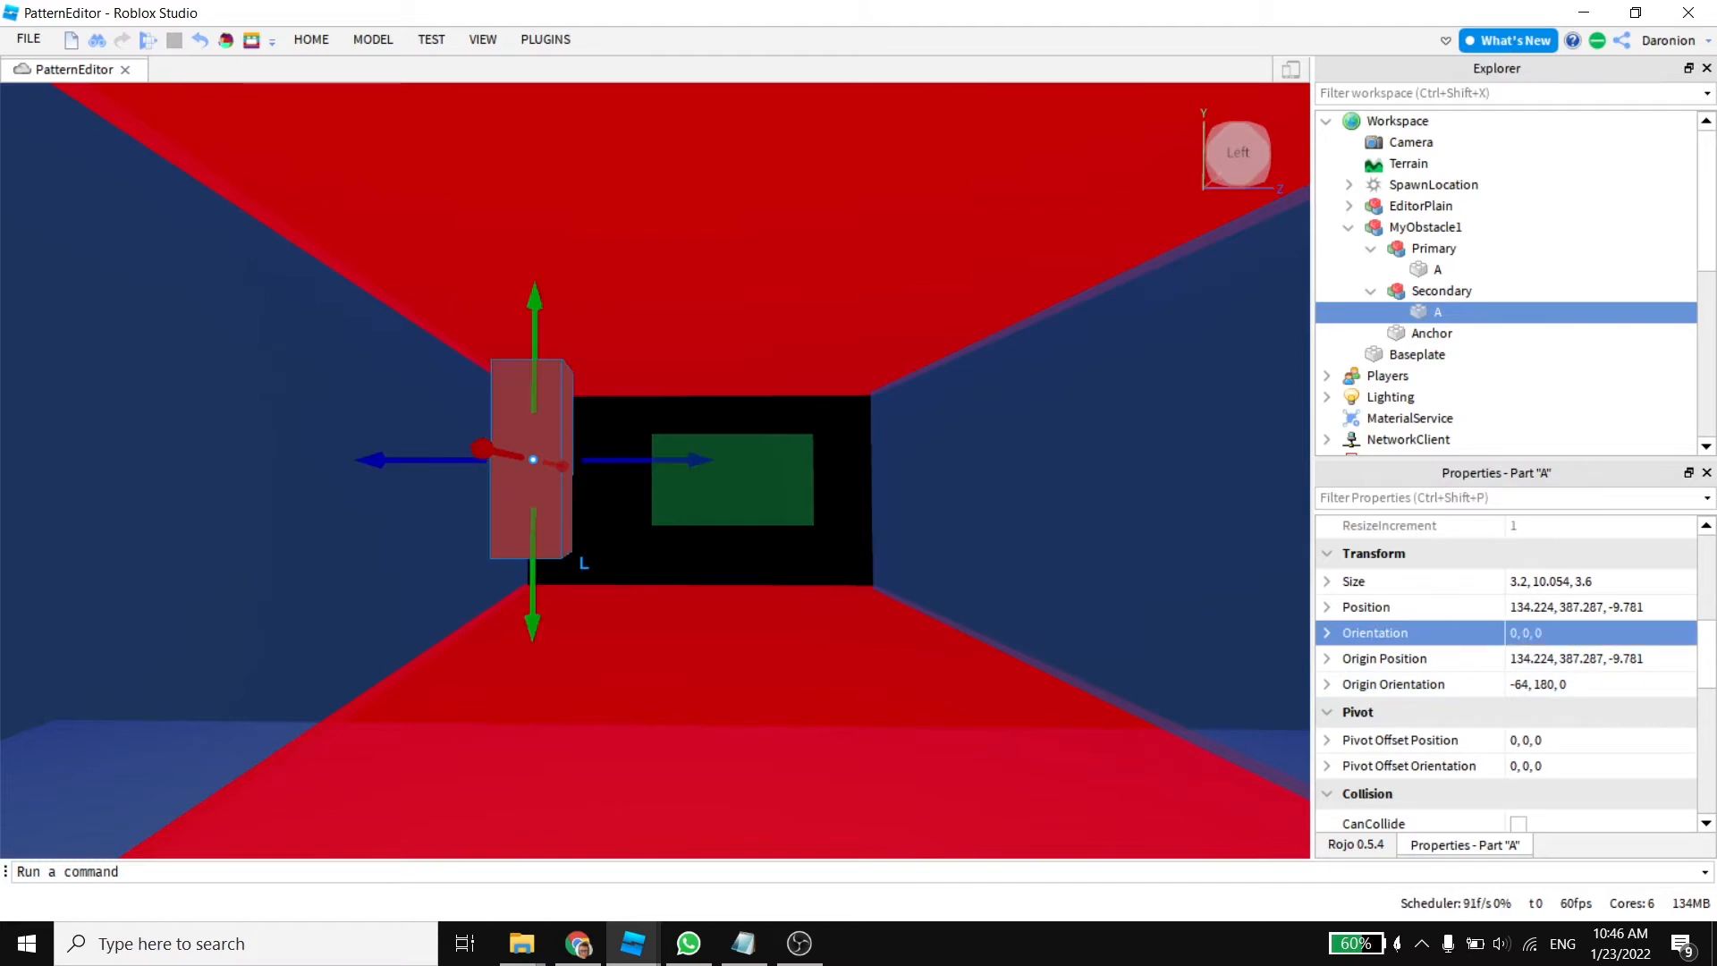
# Step: Lower the green part straight down onto the tunnel floor
pyautogui.click(733, 626)
pyautogui.press('w')
pyautogui.moveTo(733, 536); pyautogui.dragTo(738, 572, button='right')
pyautogui.press('s')
pyautogui.press('w')
pyautogui.press('s')
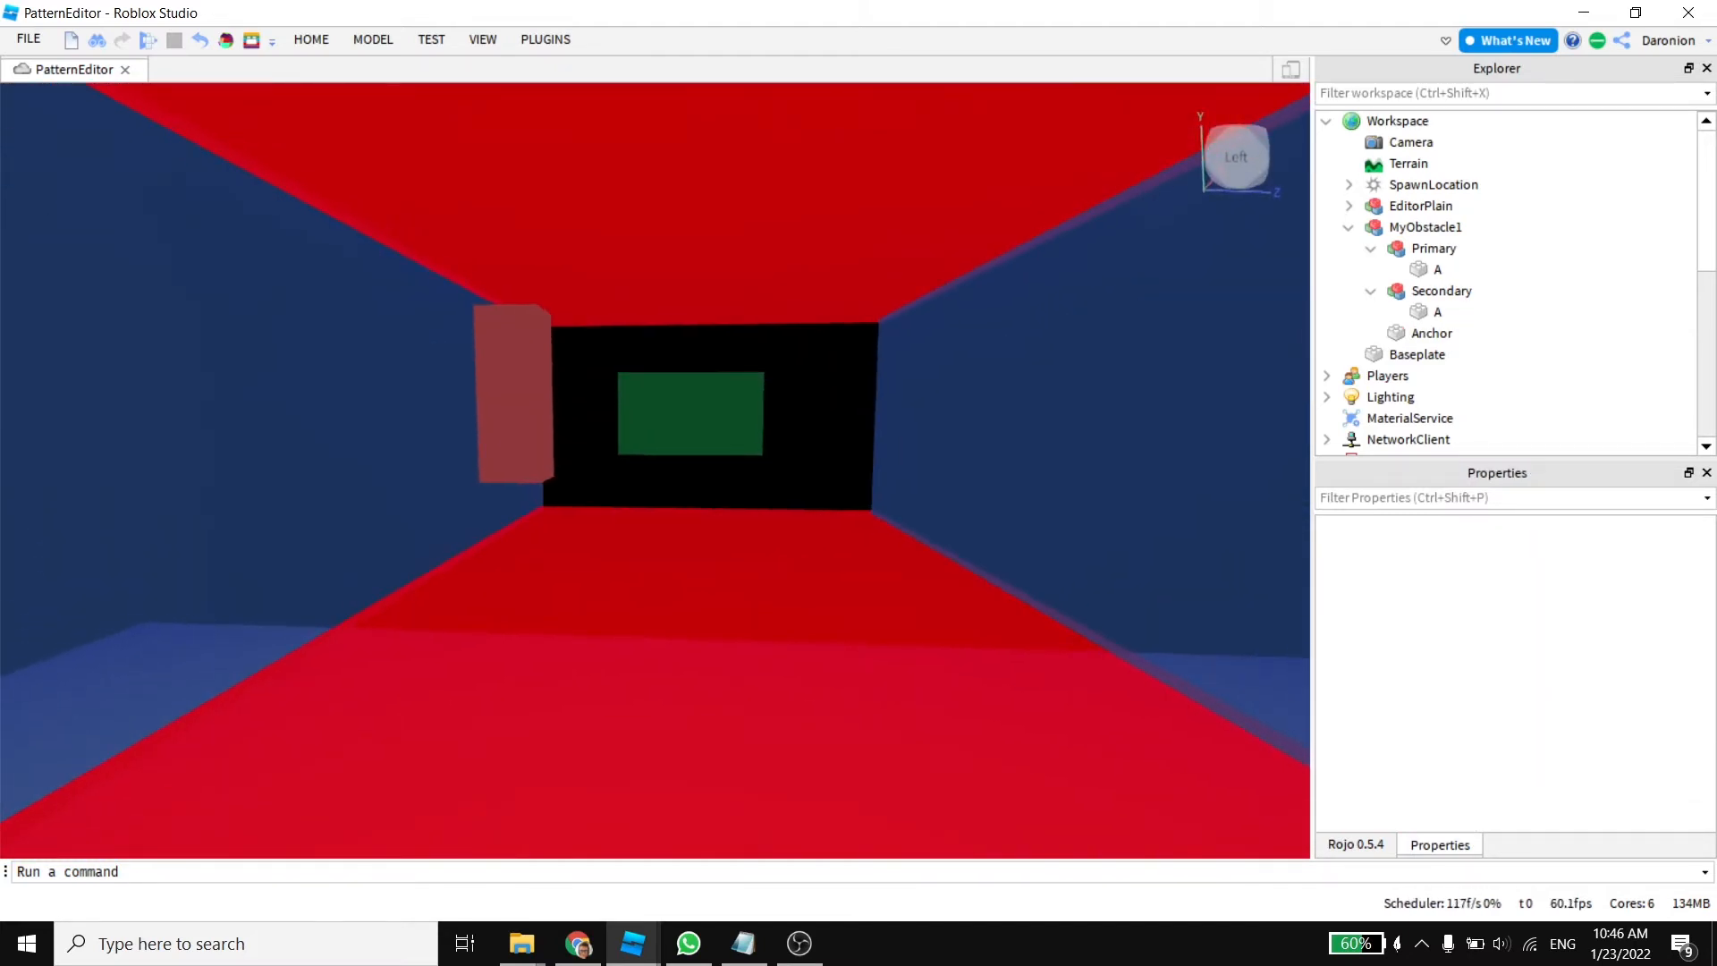
pyautogui.click(751, 447)
pyautogui.moveTo(689, 556); pyautogui.dragTo(689, 789)
pyautogui.press('w')
pyautogui.moveTo(702, 555)
pyautogui.mouseDown(button='right')
pyautogui.moveTo(666, 626)
pyautogui.moveTo(704, 537)
pyautogui.mouseUp(button='right')
pyautogui.press('s')
pyautogui.moveTo(705, 537); pyautogui.dragTo(706, 497)
# Step: Scale the green part outward at both ends into a long bar across the tunnel floor
pyautogui.hotkey('ctrl', '3')
pyautogui.moveTo(705, 689); pyautogui.dragTo(706, 708)
pyautogui.moveTo(830, 614); pyautogui.dragTo(1035, 623)
pyautogui.press('a')
pyautogui.press('d')
pyautogui.moveTo(644, 602); pyautogui.dragTo(499, 600)
# Step: Move the terra cotta part inward and down onto the left end of the green floor bar
pyautogui.click(565, 375)
pyautogui.hotkey('ctrl', '2')
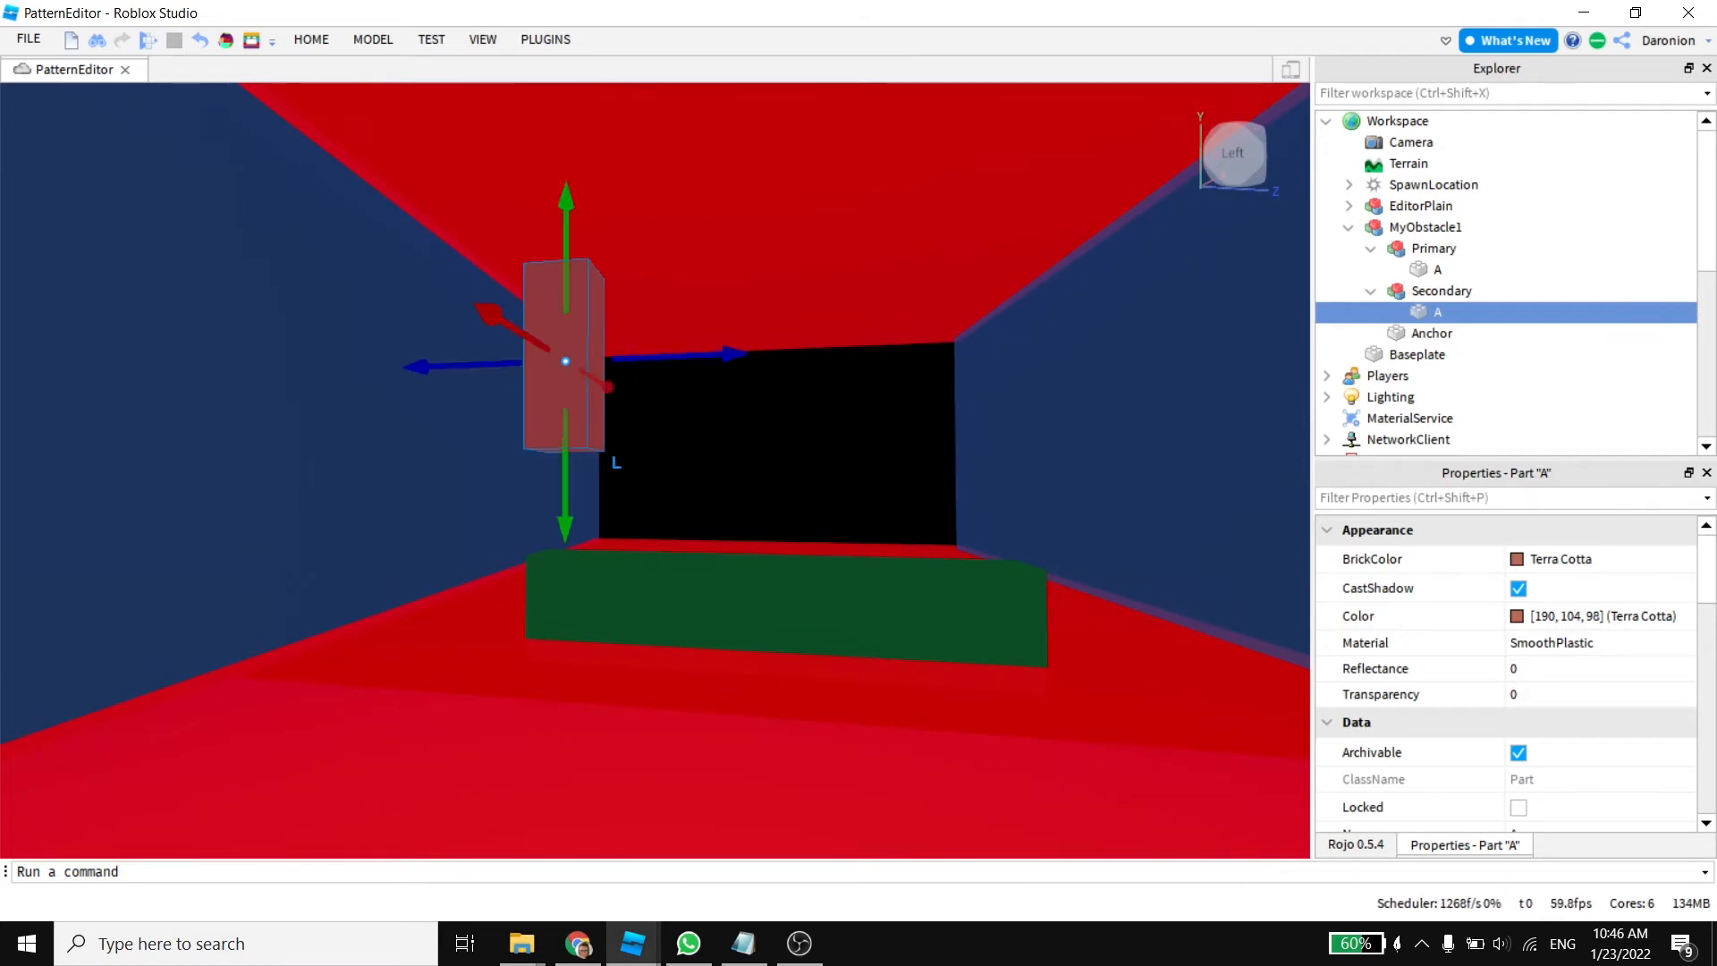
pyautogui.moveTo(420, 368); pyautogui.dragTo(470, 367)
pyautogui.moveTo(617, 523); pyautogui.dragTo(617, 631)
pyautogui.moveTo(626, 617); pyautogui.dragTo(385, 617, button='right')
pyautogui.press('w')
# Step: Scale the terra cotta part down into a slimmer, shorter post standing on the green floor bar
pyautogui.hotkey('ctrl', '3')
pyautogui.moveTo(613, 442); pyautogui.dragTo(652, 443)
pyautogui.moveTo(652, 443); pyautogui.dragTo(818, 376, button='right')
pyautogui.press('a')
pyautogui.press('s')
pyautogui.moveTo(662, 450); pyautogui.dragTo(663, 501)
pyautogui.moveTo(662, 500); pyautogui.dragTo(743, 528, button='right')
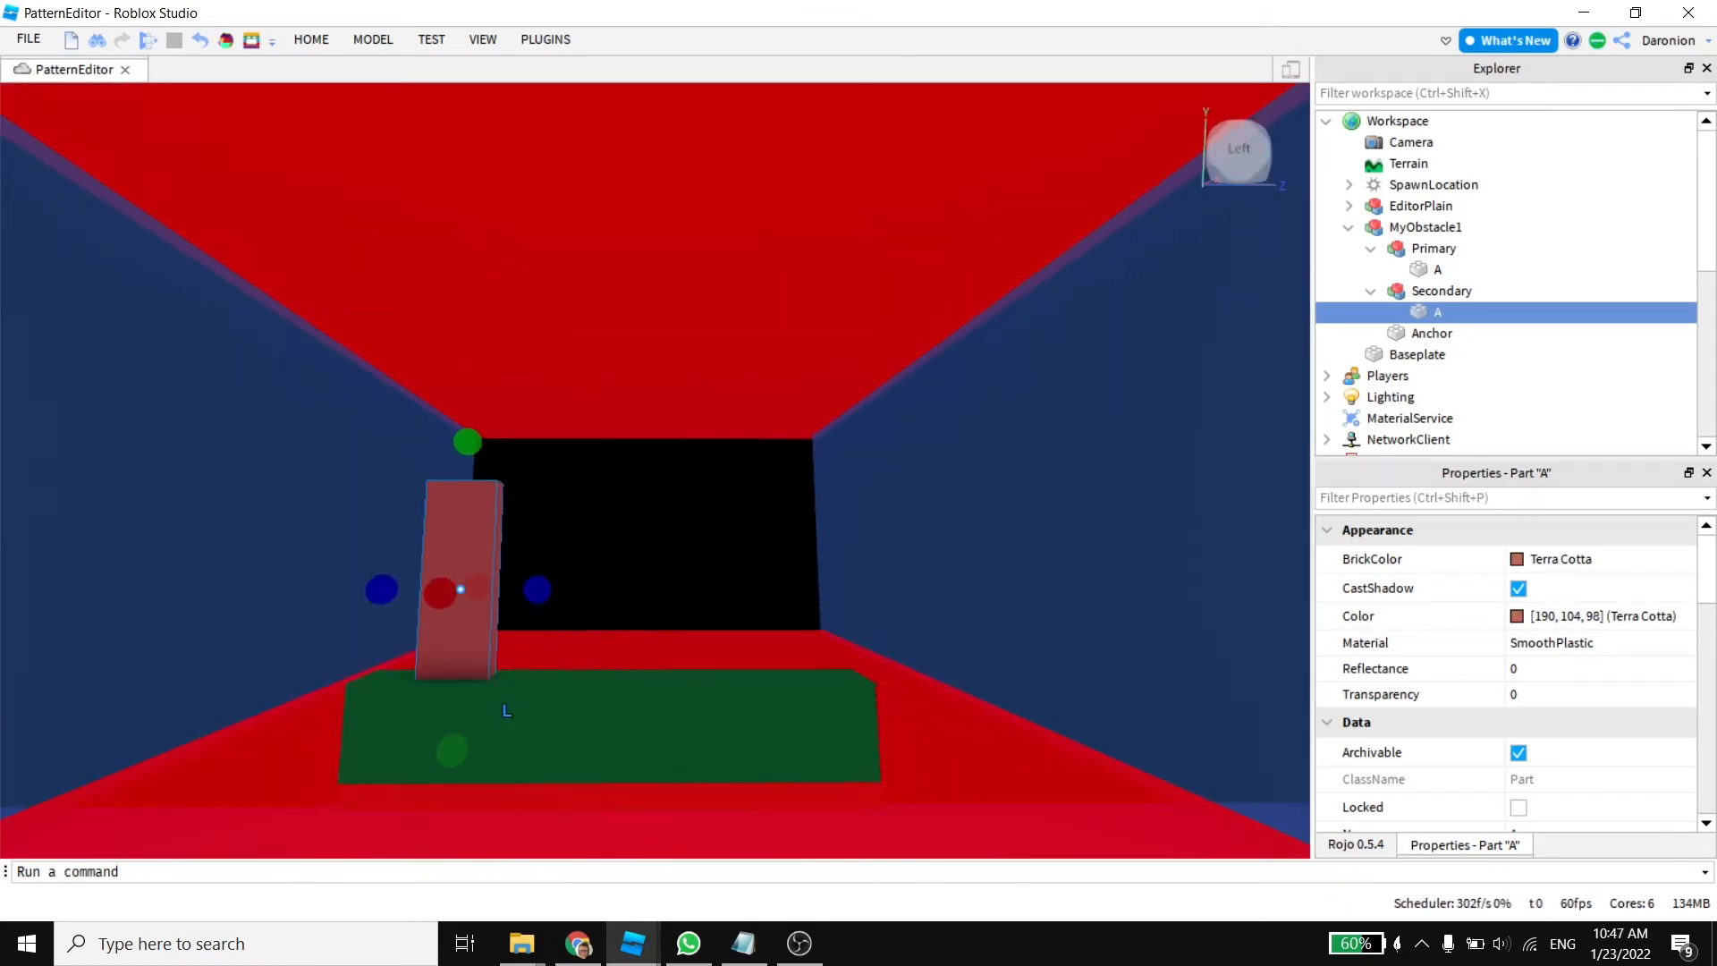
# Step: Duplicate the green floor bar and raise the copy up to the tunnel ceiling
pyautogui.click(667, 726)
pyautogui.moveTo(698, 726); pyautogui.dragTo(626, 726, button='right')
pyautogui.hotkey('ctrl', 'd')
pyautogui.hotkey('ctrl', '2')
pyautogui.moveTo(697, 568); pyautogui.dragTo(686, 131)
pyautogui.scroll(-1, 696, 308)
# Step: Duplicate the green bar again and place a copy midway, resting on the terra cotta post
pyautogui.hotkey('ctrl', 'd')
pyautogui.moveTo(689, 443); pyautogui.dragTo(688, 483)
pyautogui.click(776, 430)
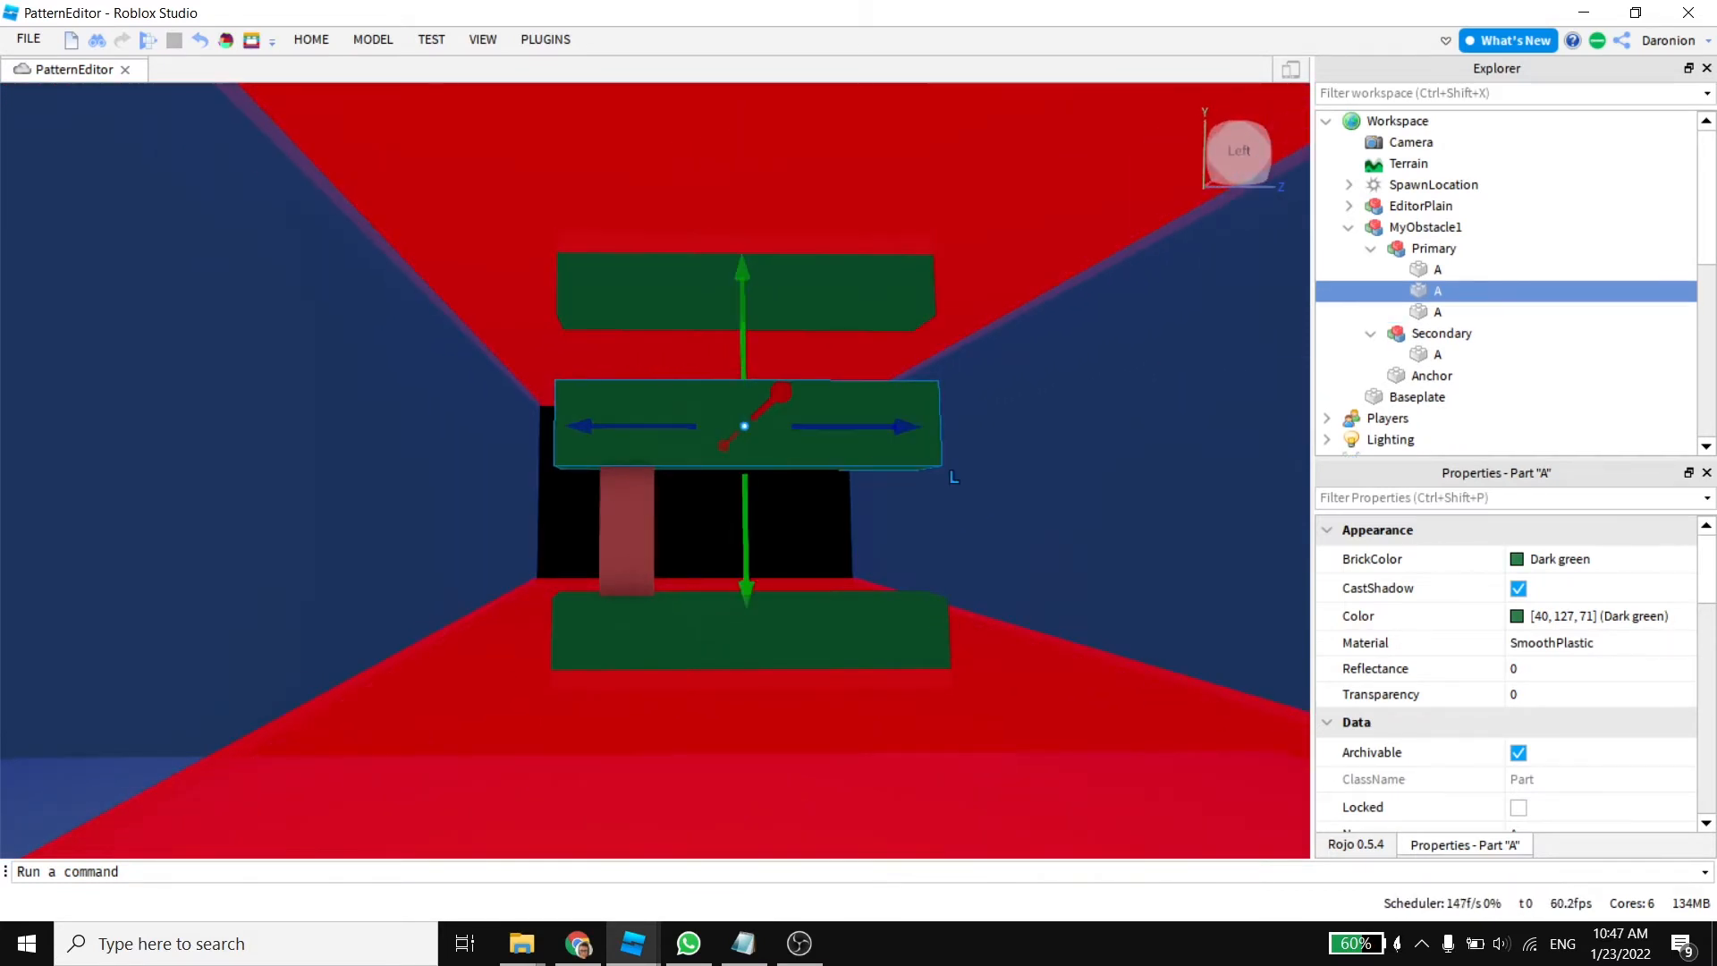
pyautogui.moveTo(745, 572); pyautogui.dragTo(745, 603)
pyautogui.moveTo(745, 602); pyautogui.dragTo(741, 671, button='right')
# Step: Scale the middle green bar down to a thinner height
pyautogui.scroll(-1, 740, 617)
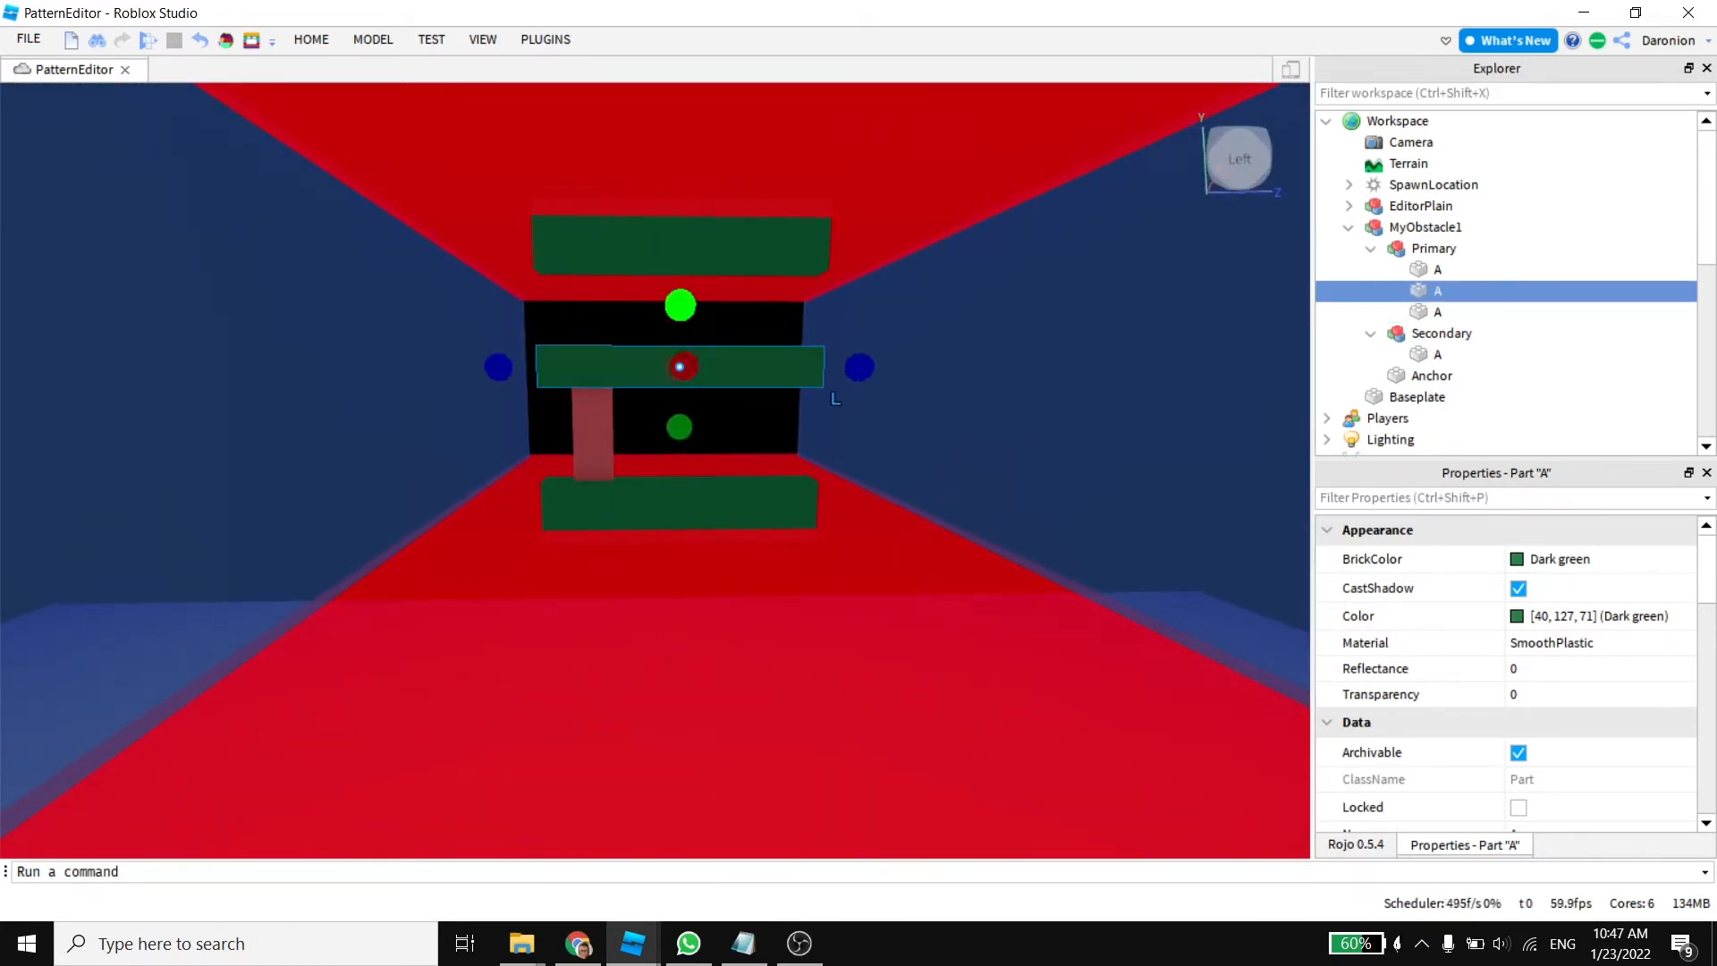
pyautogui.moveTo(680, 305); pyautogui.dragTo(681, 326)
pyautogui.moveTo(681, 325); pyautogui.dragTo(681, 303, button='right')
pyautogui.scroll(2, 697, 358)
# Step: Duplicate the terra cotta post and move the copy to the opposite end, between the middle and top bars
pyautogui.moveTo(697, 429); pyautogui.dragTo(671, 367, button='right')
pyautogui.click(565, 564)
pyautogui.hotkey('ctrl', 'd')
pyautogui.hotkey('ctrl', '2')
pyautogui.moveTo(678, 561); pyautogui.dragTo(841, 560)
pyautogui.press('d')
pyautogui.moveTo(724, 413); pyautogui.dragTo(722, 236)
pyautogui.press('s')
pyautogui.press('a')
# Step: Nudge the top green bar up and the bottom green bar down at the ends of the terra cotta posts
pyautogui.click(662, 331)
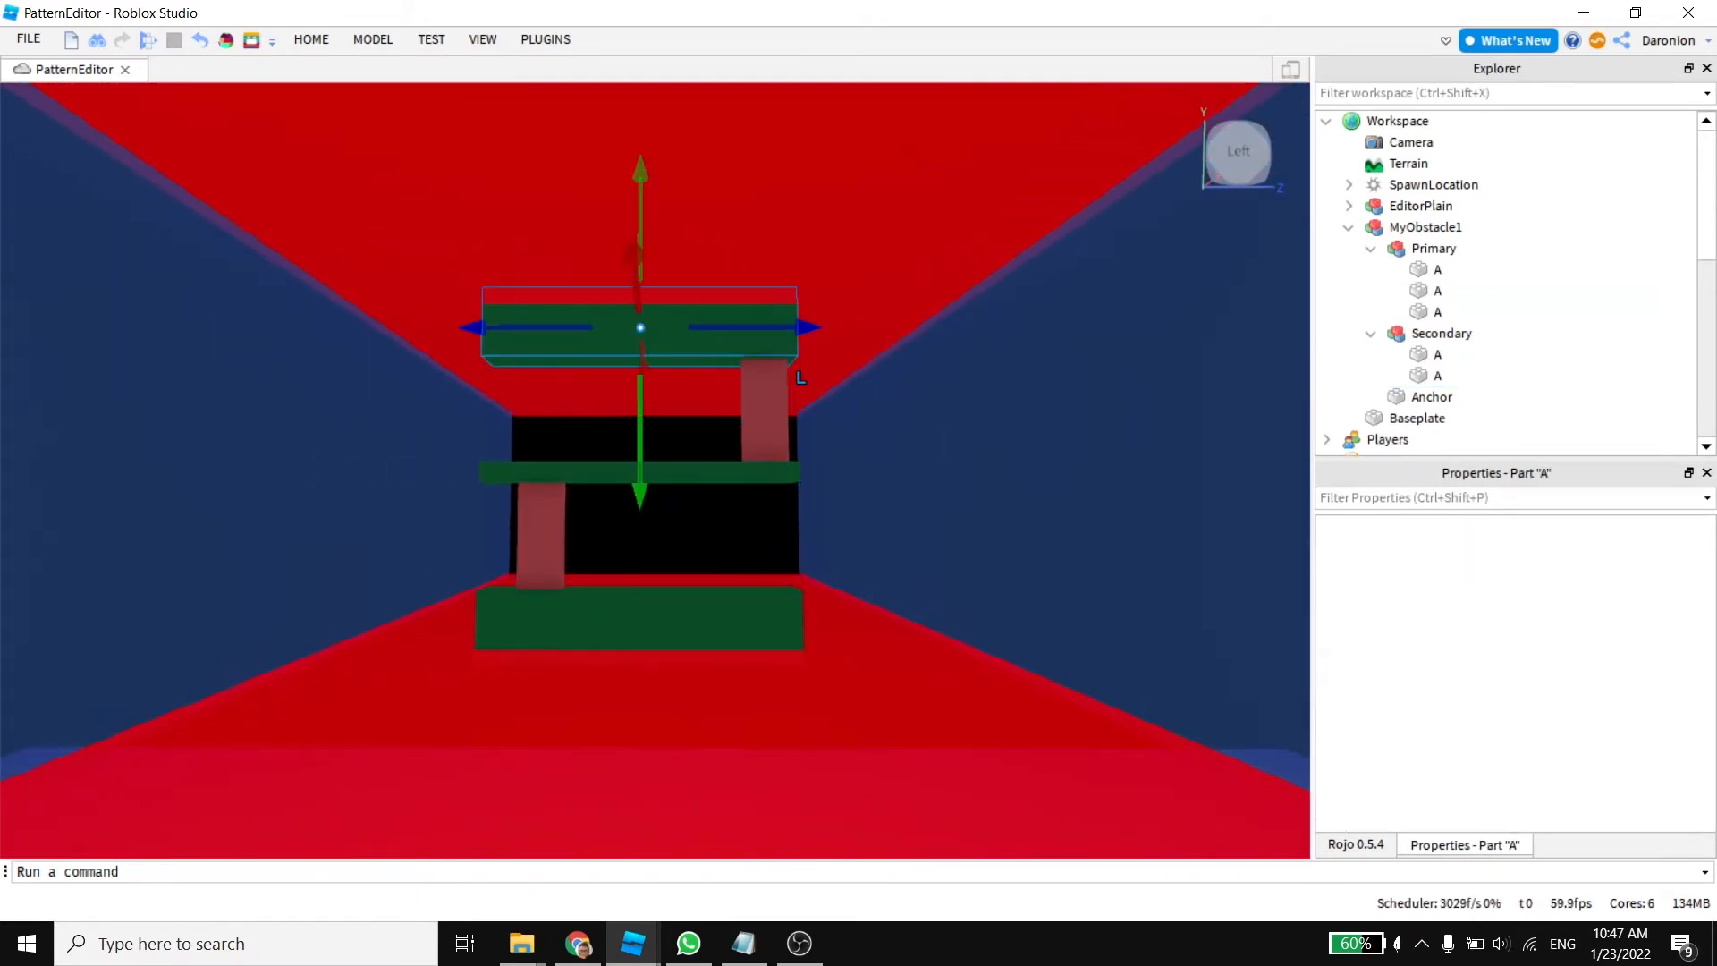
pyautogui.moveTo(640, 398); pyautogui.dragTo(640, 386)
pyautogui.click(640, 617)
pyautogui.moveTo(640, 549); pyautogui.dragTo(640, 561)
pyautogui.click(661, 528)
pyautogui.press('s')
pyautogui.press('d')
pyautogui.press('w')
pyautogui.moveTo(662, 527)
pyautogui.mouseDown(button='right')
pyautogui.moveTo(599, 492)
pyautogui.moveTo(661, 537)
pyautogui.mouseUp(button='right')
pyautogui.press('d')
pyautogui.press('a')
# Step: Adjust the bottom green bar sideways and set the snapping increment to 0.2
pyautogui.click(729, 617)
pyautogui.moveTo(899, 617); pyautogui.dragTo(836, 616)
pyautogui.click(373, 40)
pyautogui.write('0.2')
pyautogui.click(666, 613)
pyautogui.click(666, 613)
pyautogui.press('s')
pyautogui.press('d')
pyautogui.click(836, 616)
pyautogui.press('a')
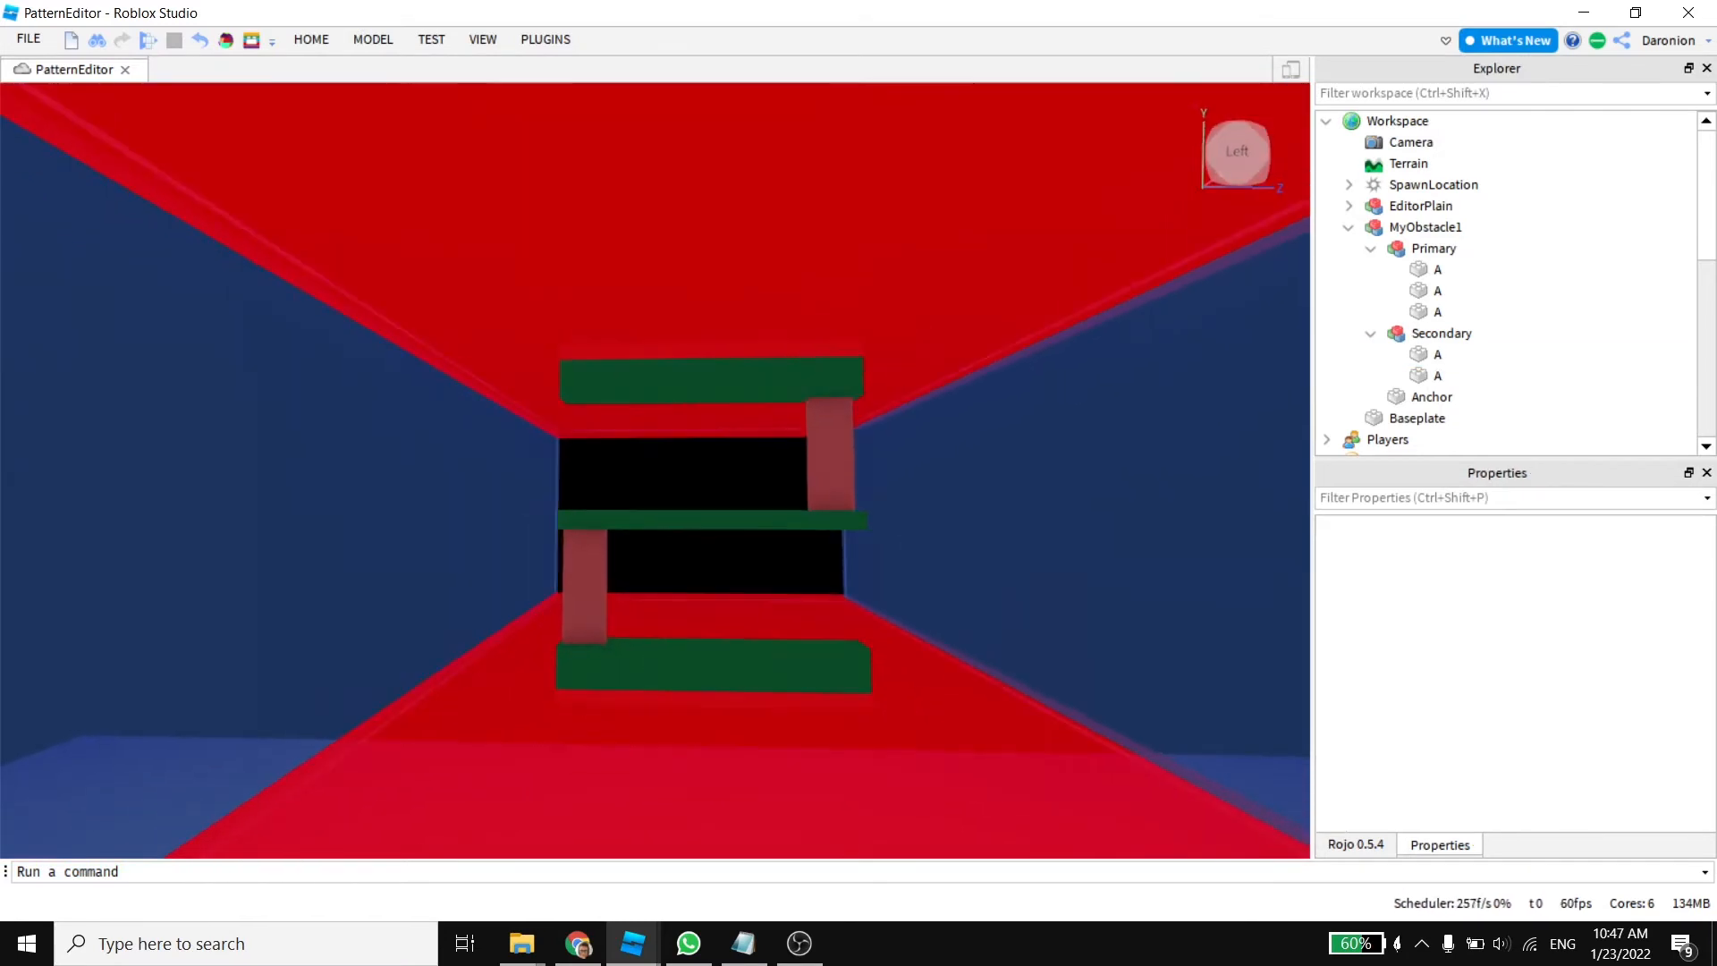
# Step: Raise the top green bar slightly into the ceiling
pyautogui.press('s')
pyautogui.press('d')
pyautogui.click(614, 390)
pyautogui.moveTo(614, 537); pyautogui.dragTo(615, 526)
pyautogui.click(614, 643)
pyautogui.click(615, 388)
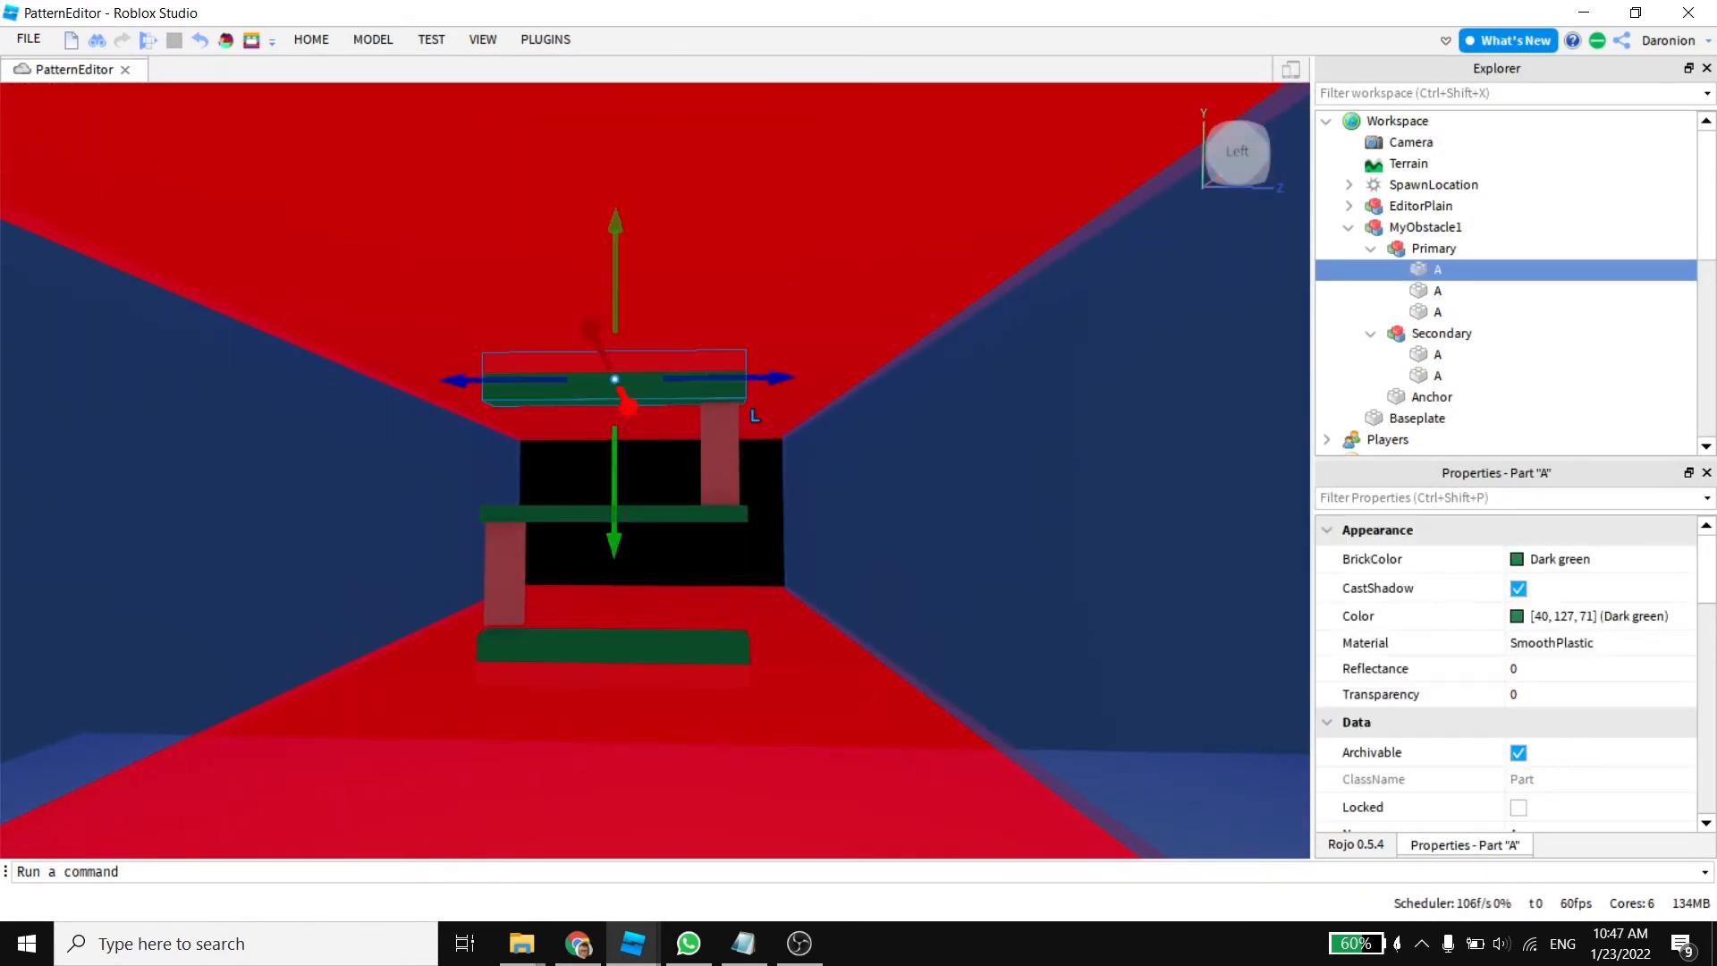
# Step: Lower the bottom green bar slightly into the floor
pyautogui.click(615, 646)
pyautogui.click(614, 572)
pyautogui.moveTo(614, 573); pyautogui.dragTo(572, 590, button='right')
pyautogui.press('w')
pyautogui.press('a')
pyautogui.click(644, 572)
pyautogui.moveTo(644, 726); pyautogui.dragTo(644, 739)
pyautogui.press('d')
# Step: Fine-tune the upper terra cotta post's length to fit between the middle and top bars
pyautogui.click(815, 394)
pyautogui.hotkey('ctrl', '3')
pyautogui.moveTo(815, 540); pyautogui.dragTo(814, 538)
pyautogui.click(814, 540)
pyautogui.press('s')
pyautogui.press('a')
pyautogui.press('d')
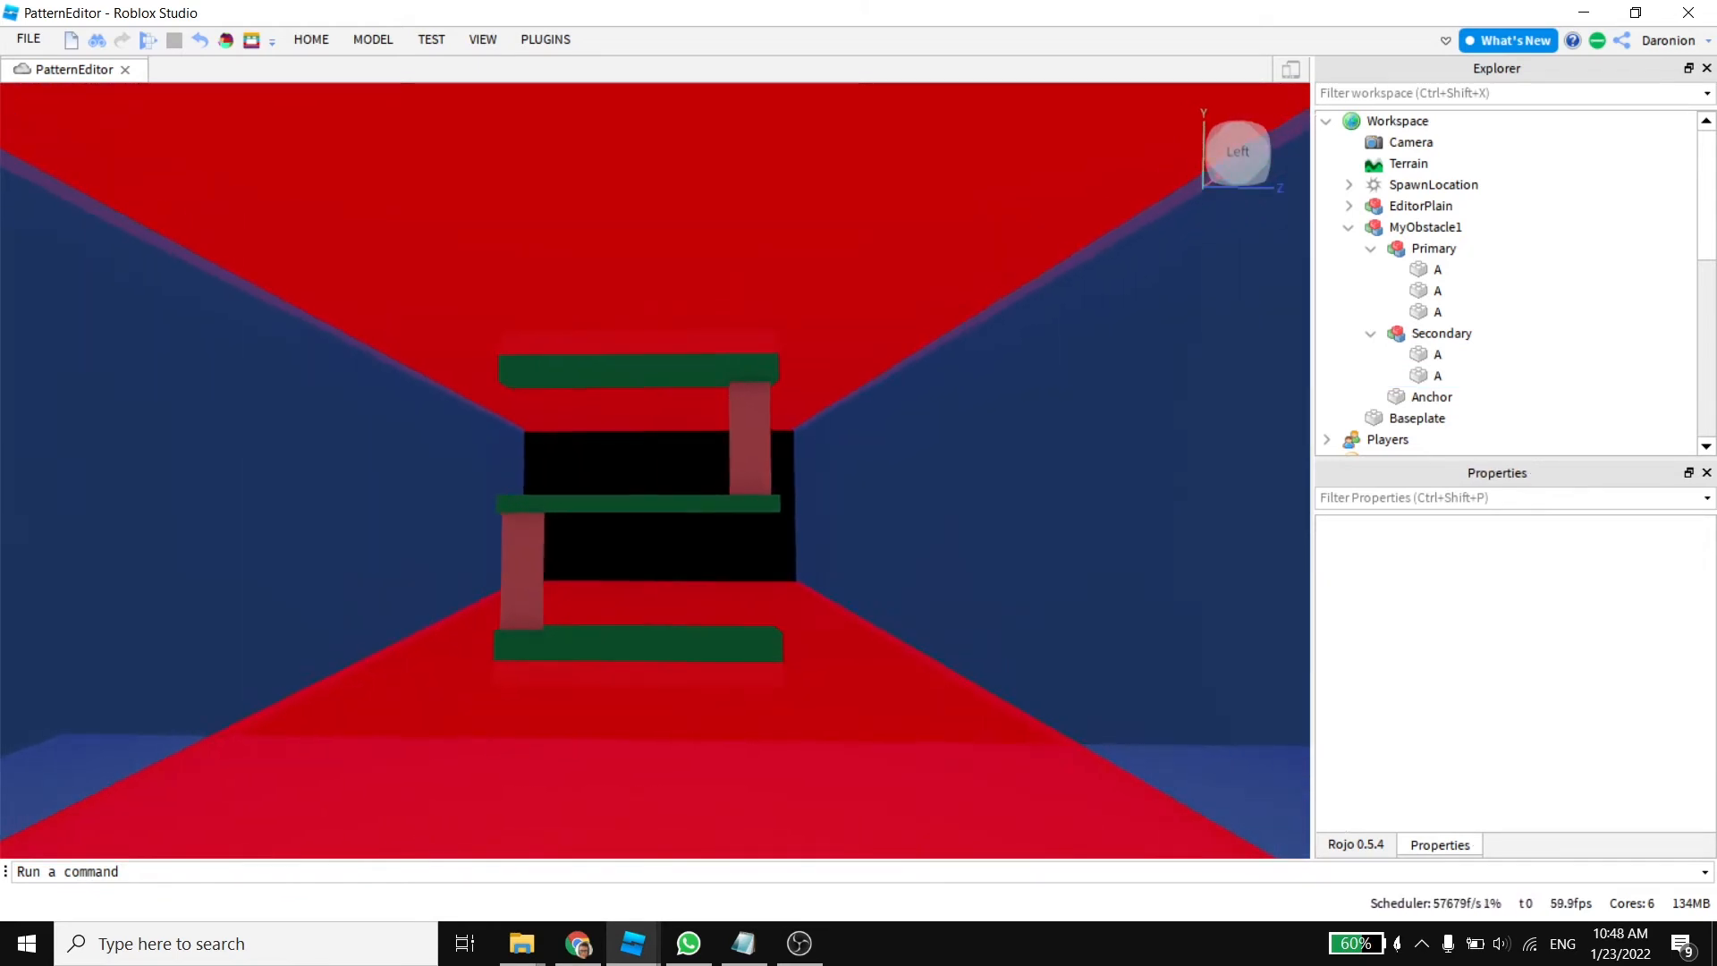
# Step: Duplicate the top green bar and rotate the copy to a diagonal angle
pyautogui.press('w')
pyautogui.click(577, 354)
pyautogui.press('a')
pyautogui.hotkey('ctrl', 'd')
pyautogui.hotkey('ctrl', '2')
pyautogui.press('a')
pyautogui.hotkey('ctrl', '4')
pyautogui.moveTo(662, 316); pyautogui.dragTo(429, 394)
# Step: Move the diagonal green part into the upper corner by the left wall and scale it into a thick block
pyautogui.hotkey('ctrl', '2')
pyautogui.moveTo(608, 415); pyautogui.dragTo(647, 465)
pyautogui.hotkey('ctrl', '3')
pyautogui.press('d')
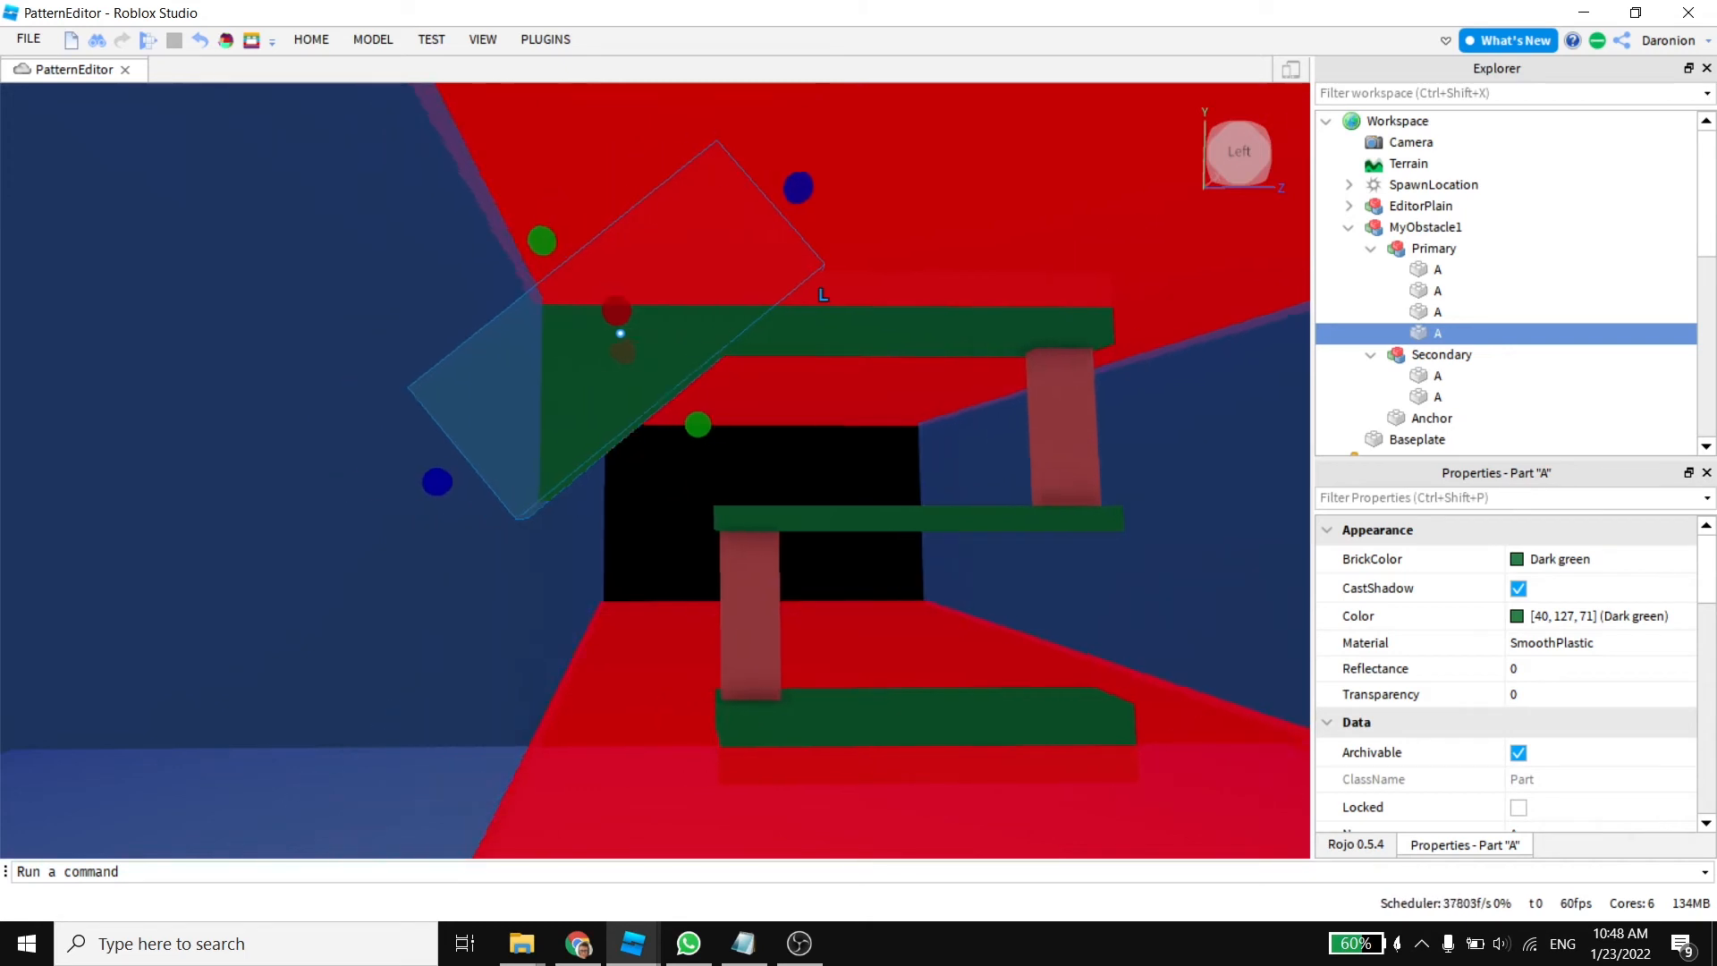
pyautogui.press('s')
# Step: Duplicate the diagonal green block and move the copy to the opposite lower corner by the right wall
pyautogui.hotkey('ctrl', 'd')
pyautogui.hotkey('ctrl', '2')
pyautogui.moveTo(456, 465); pyautogui.dragTo(776, 845)
pyautogui.press('d')
pyautogui.moveTo(729, 677); pyautogui.dragTo(910, 528)
pyautogui.moveTo(681, 505); pyautogui.dragTo(674, 490)
pyautogui.press('d')
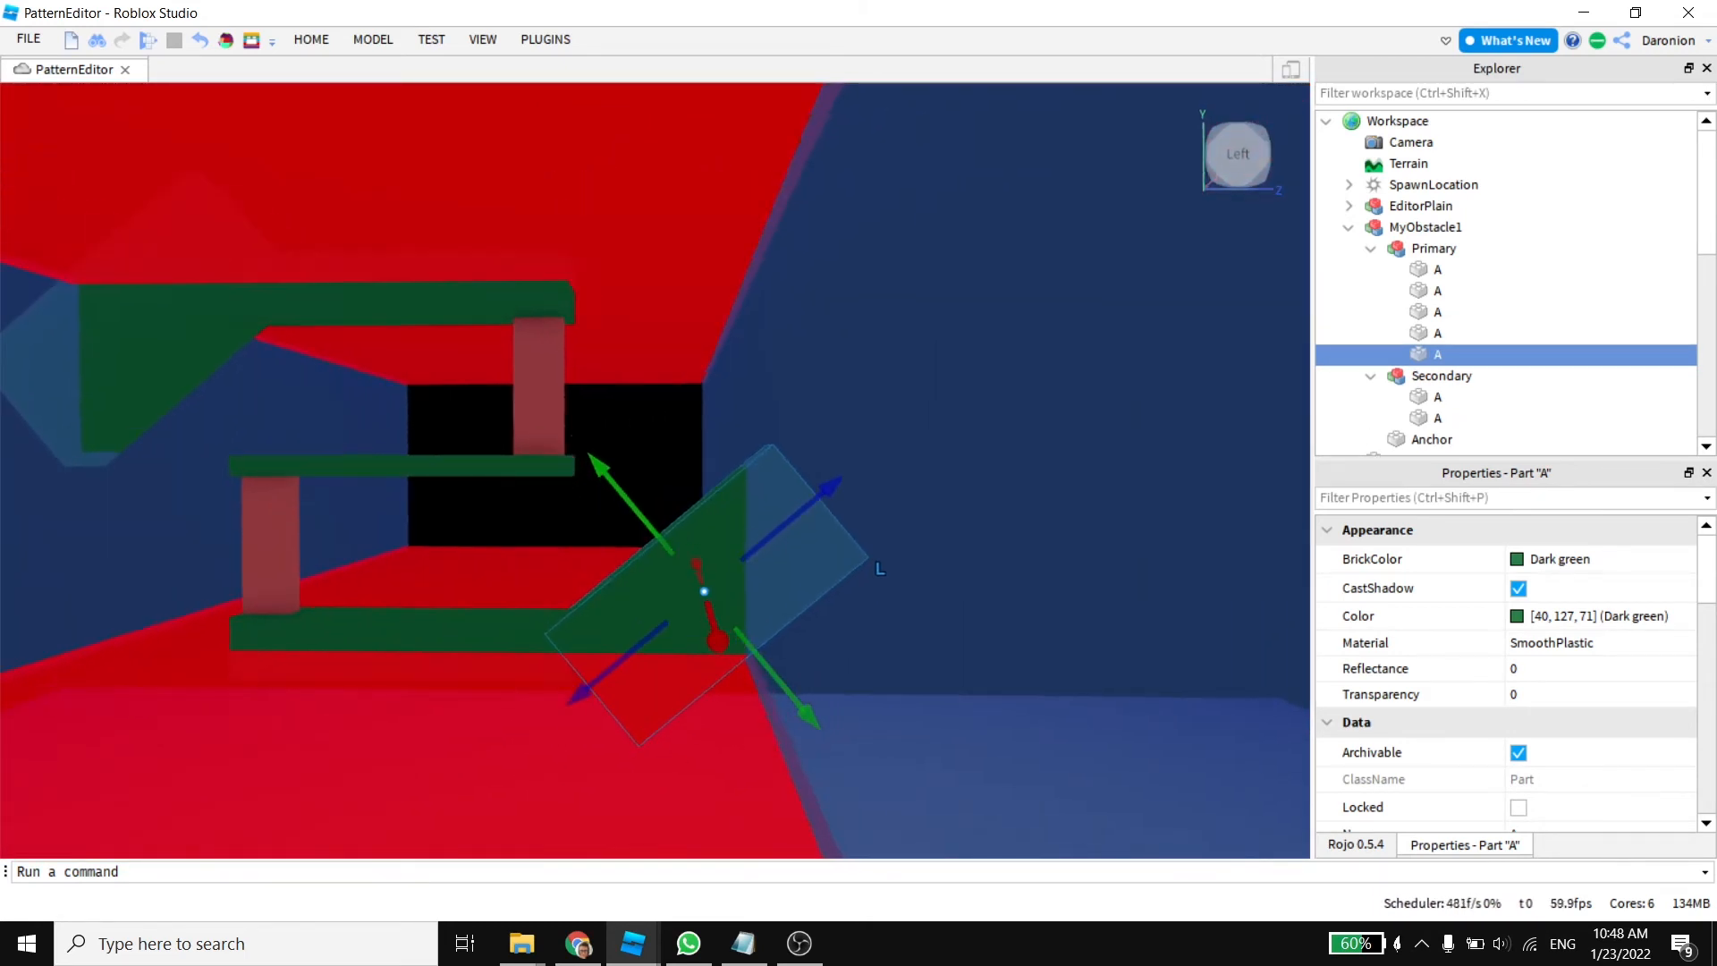
# Step: Examine the finished obstacle shape from the front of the tunnel
pyautogui.press('a')
pyautogui.click(894, 402)
pyautogui.press('s')
pyautogui.press('d')
pyautogui.press('w')
pyautogui.press('a')
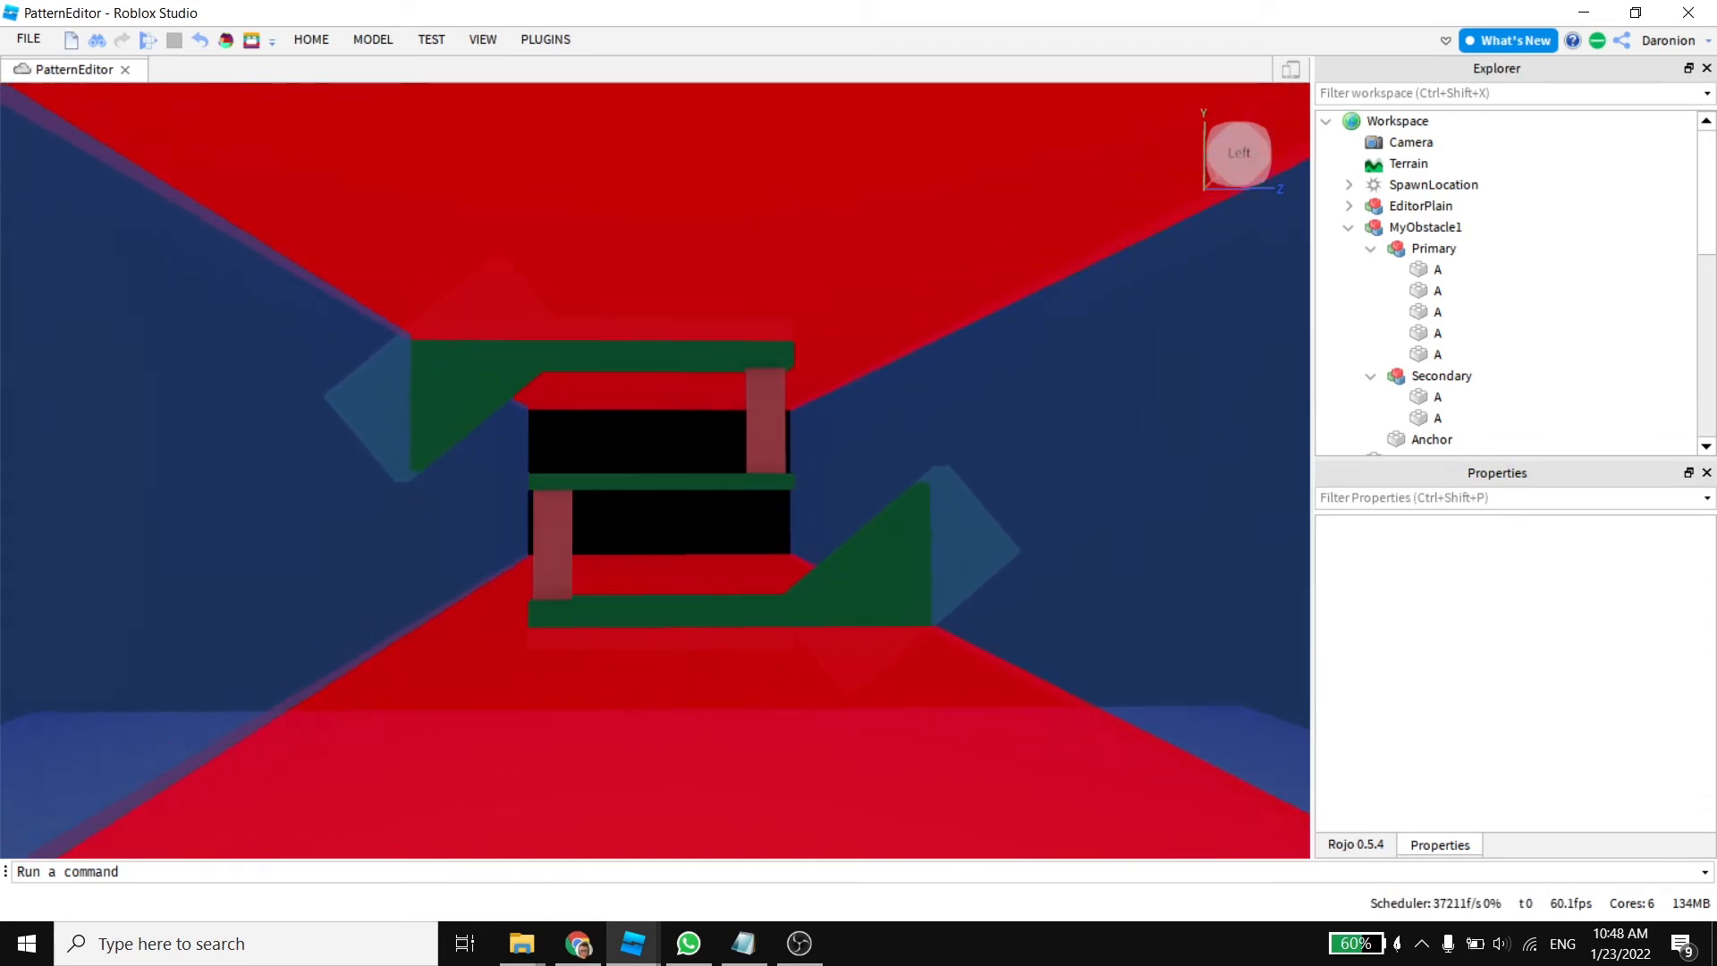
pyautogui.press('d')
pyautogui.press('w')
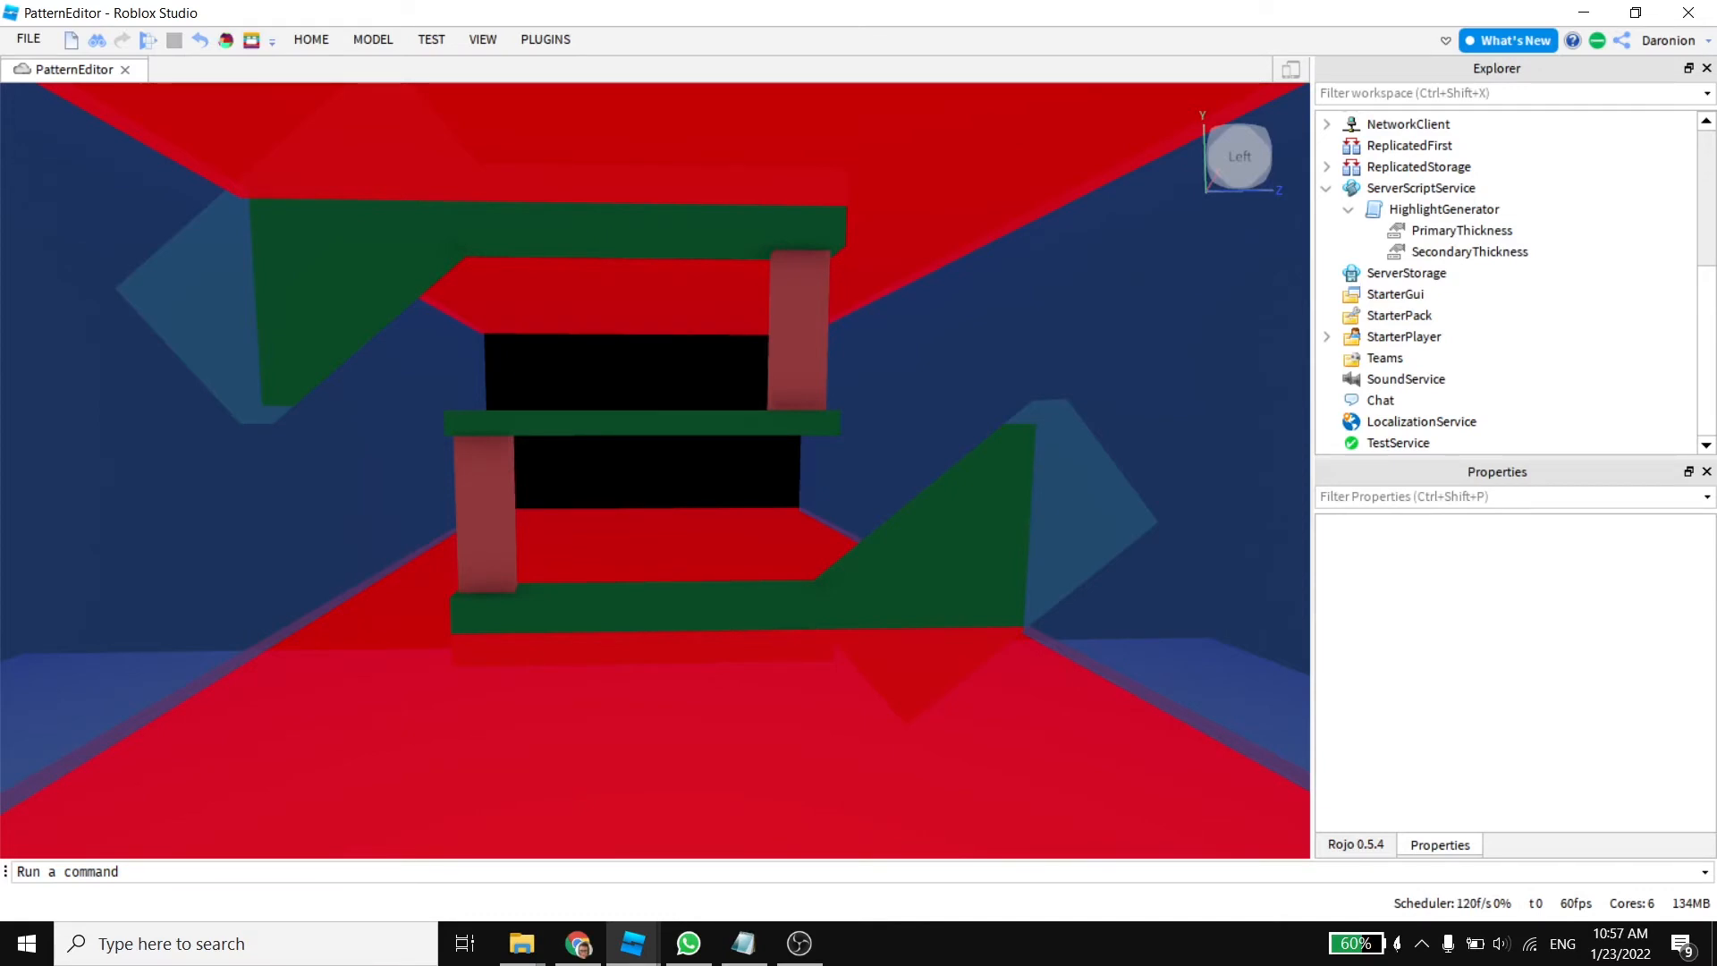
# Step: Copy the HighlightGenerator script from ServerScriptService into the MyObstacle1 model
pyautogui.click(1421, 188)
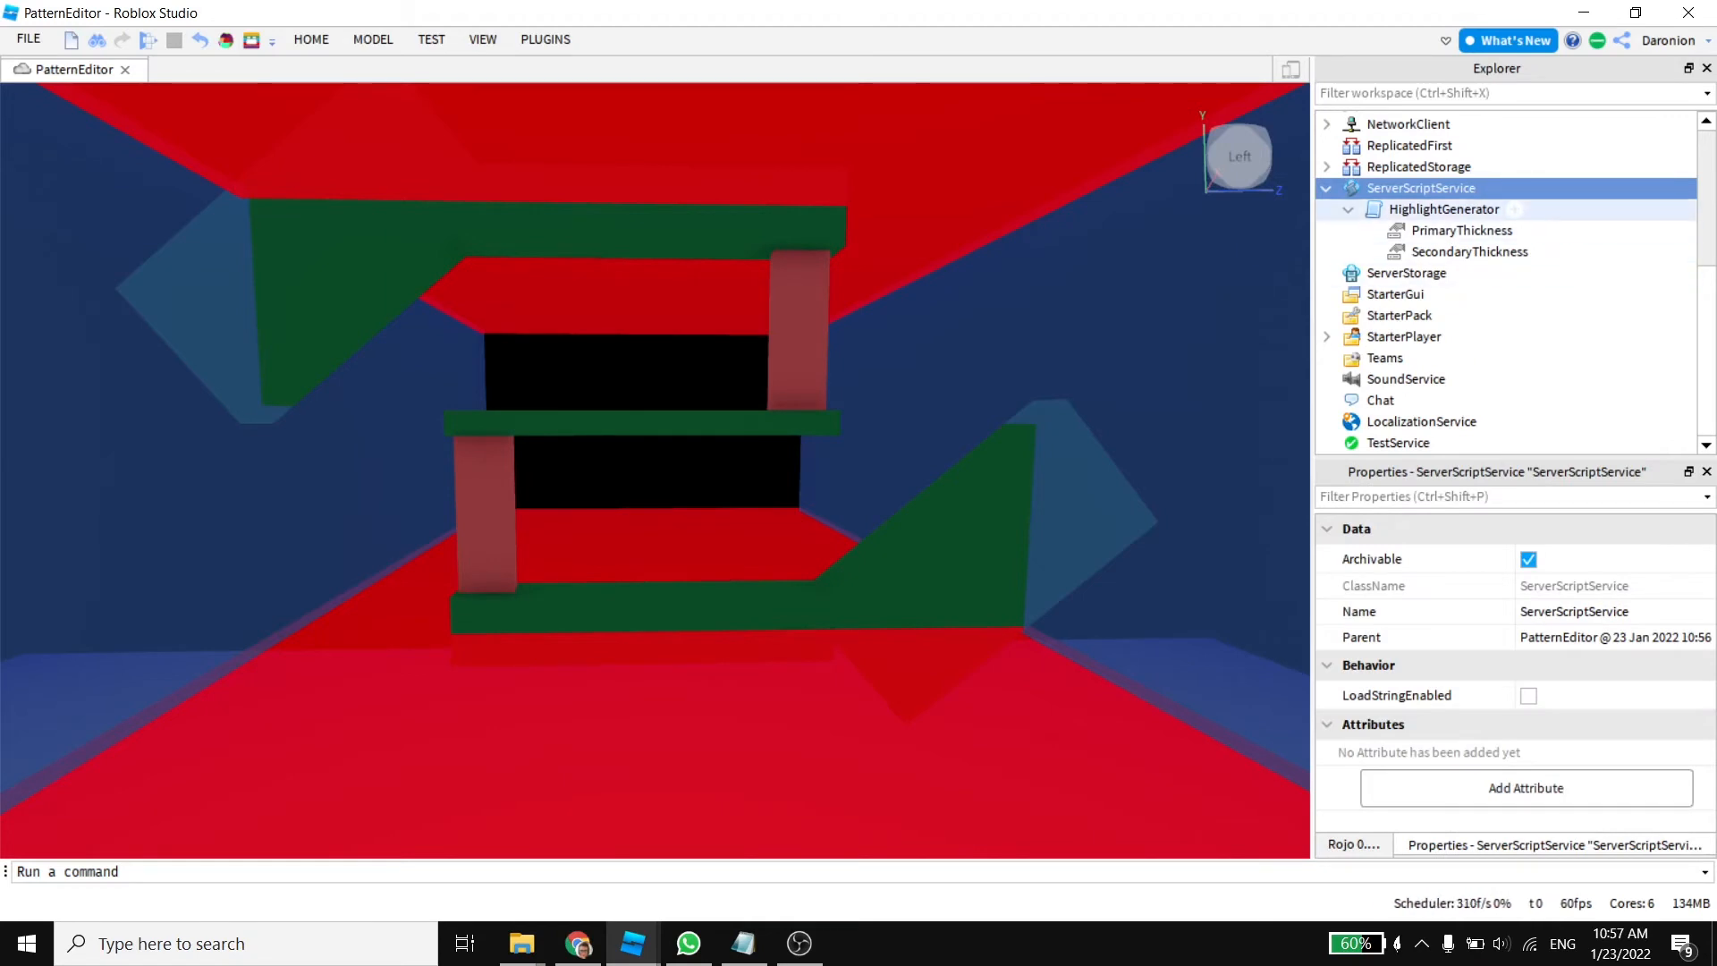
pyautogui.click(1444, 209)
pyautogui.scroll(3, 1506, 282)
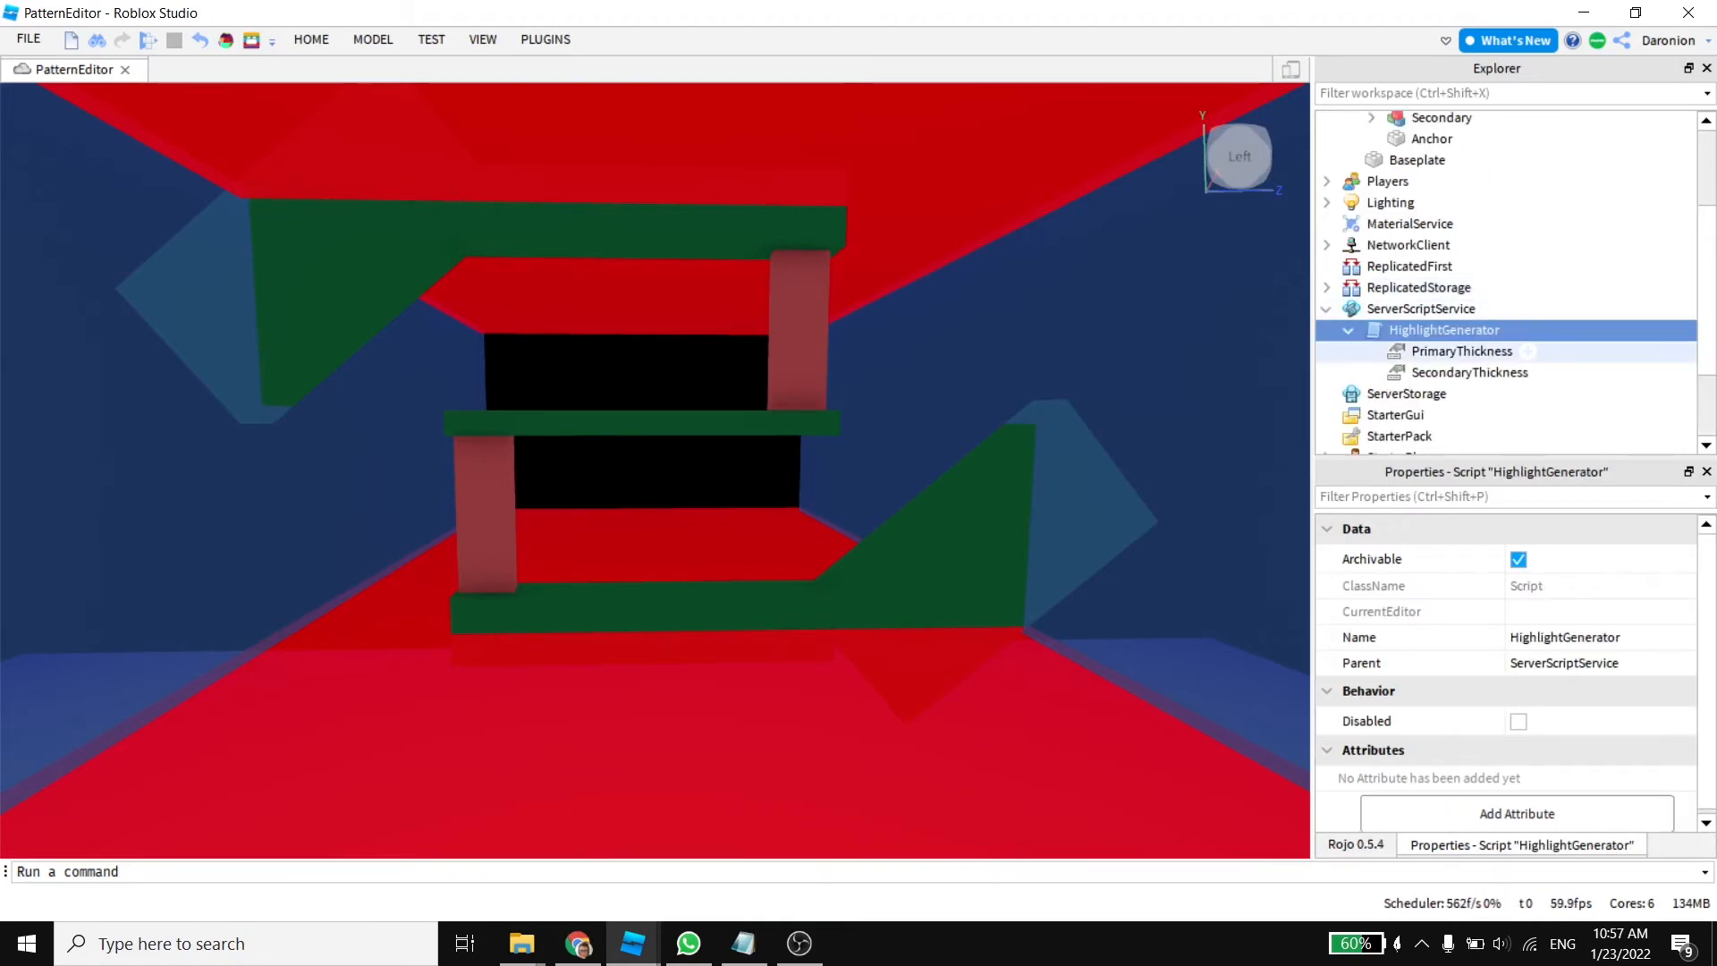
pyautogui.rightClick(1459, 330)
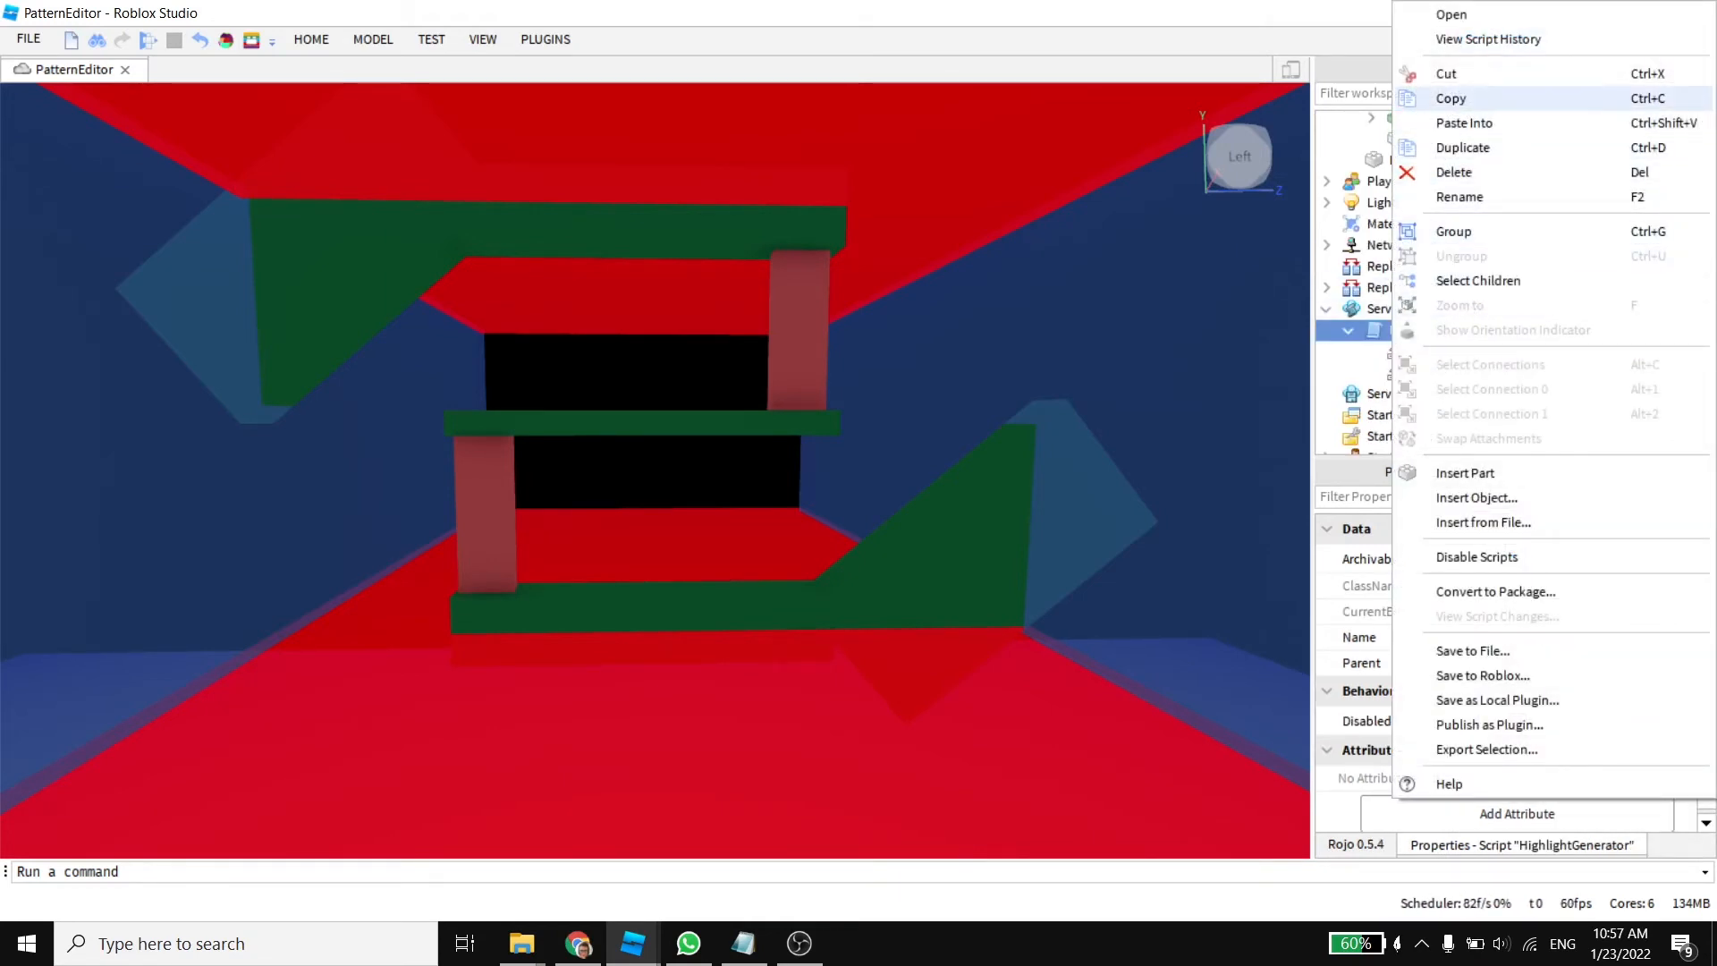
pyautogui.click(1466, 98)
pyautogui.scroll(1, 1467, 220)
pyautogui.scroll(2, 1466, 220)
pyautogui.click(1422, 226)
pyautogui.rightClick(1422, 227)
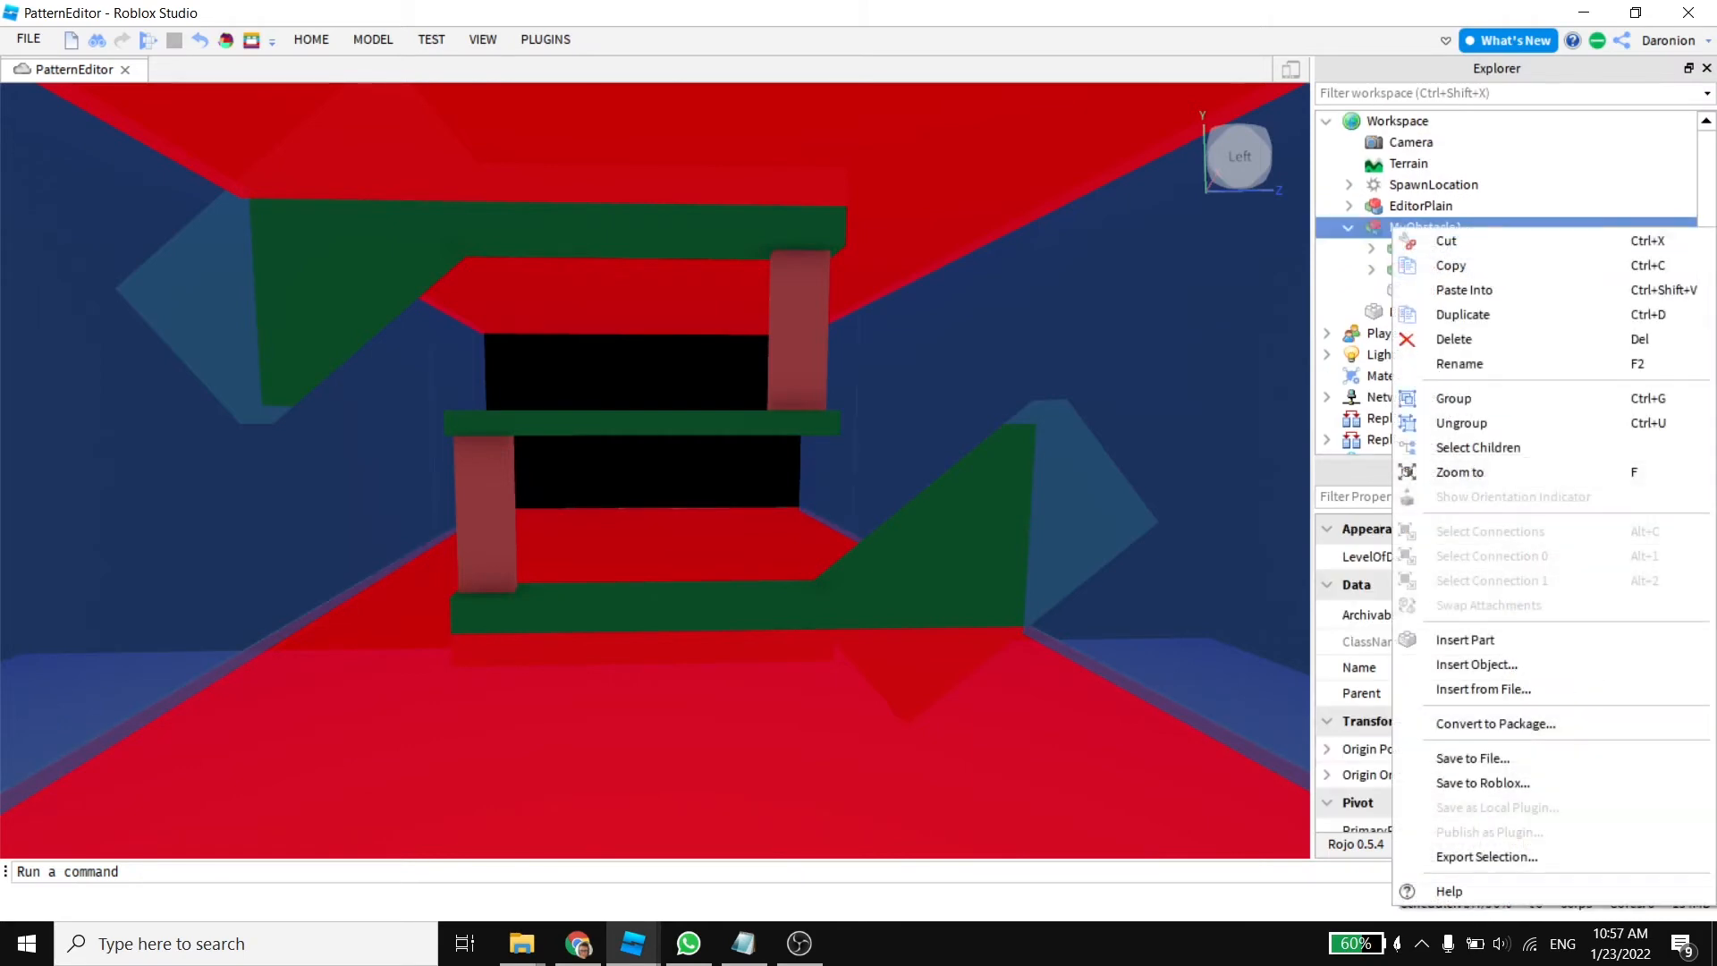
pyautogui.click(1464, 289)
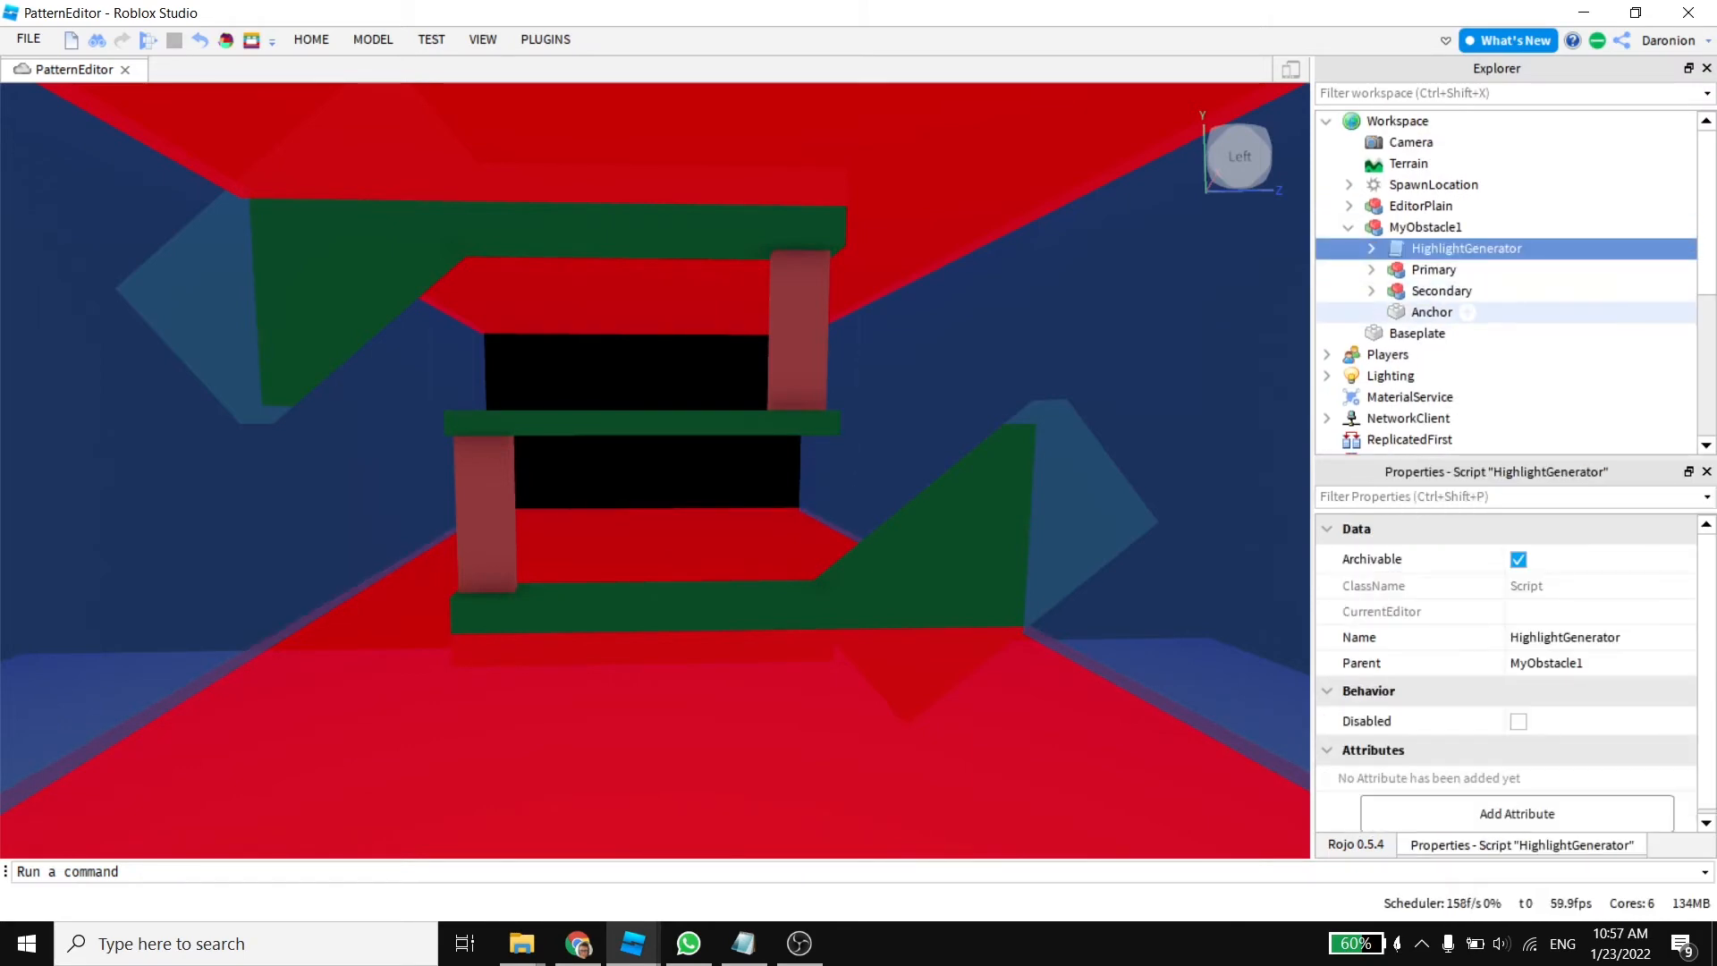
# Step: Inspect the PrimaryThickness and SecondaryThickness values of the HighlightGenerator inside MyObstacle1
pyautogui.click(1371, 248)
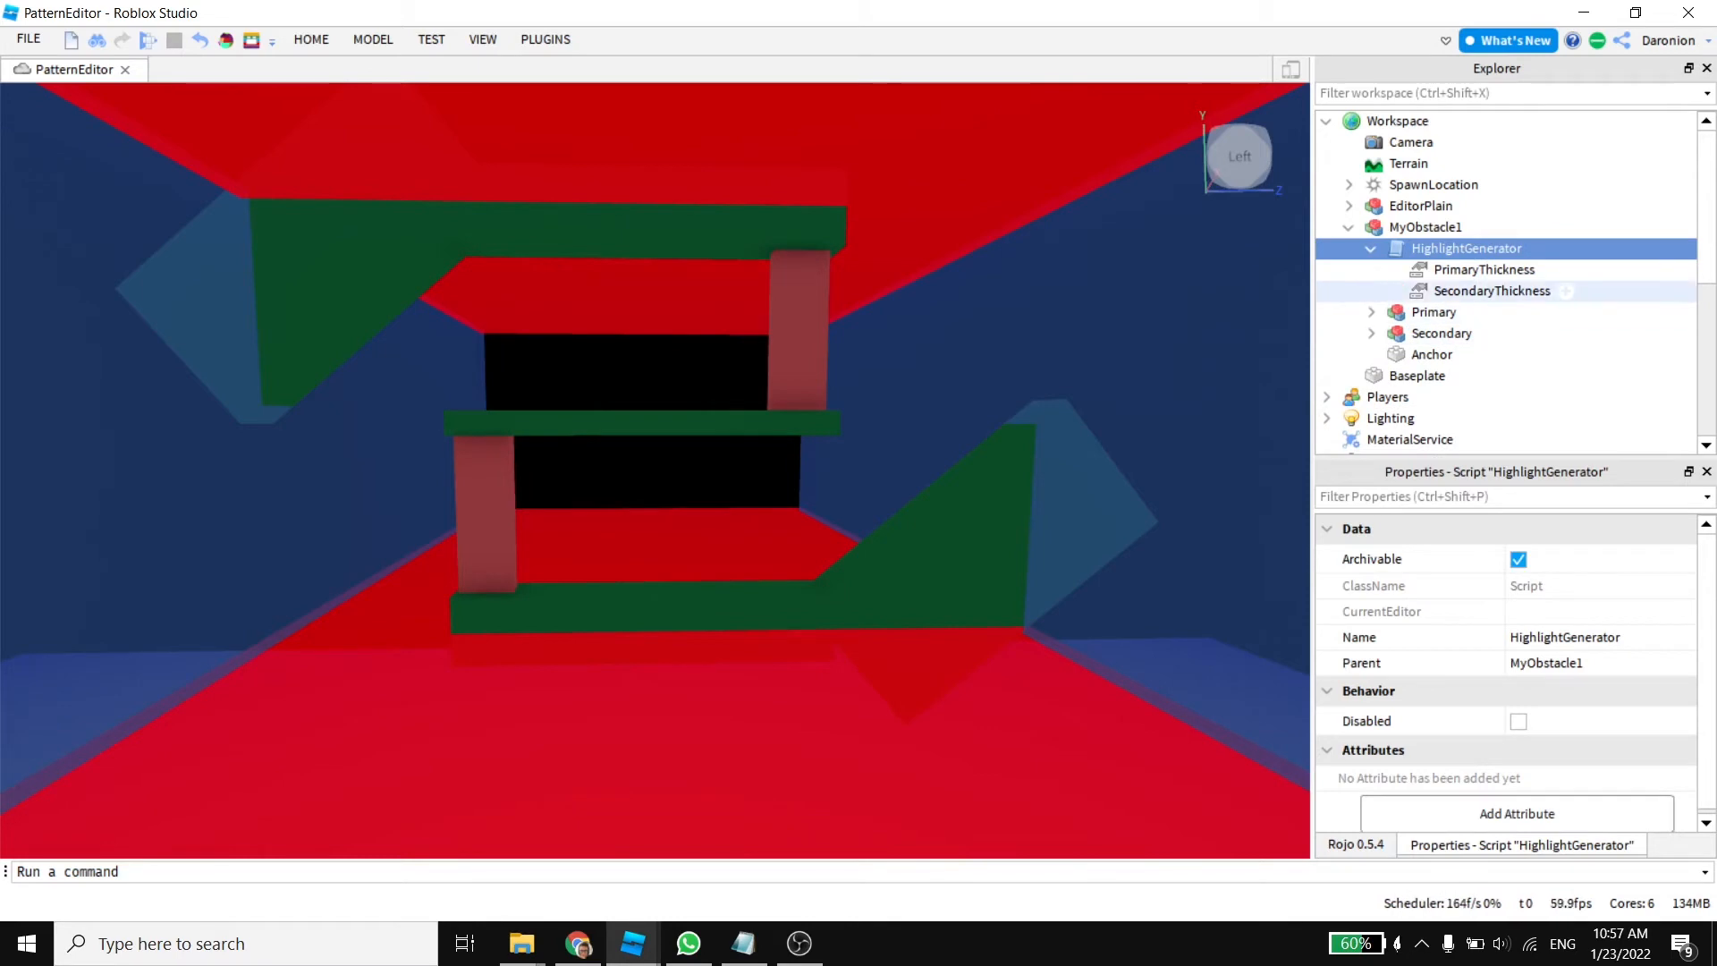
pyautogui.click(1484, 270)
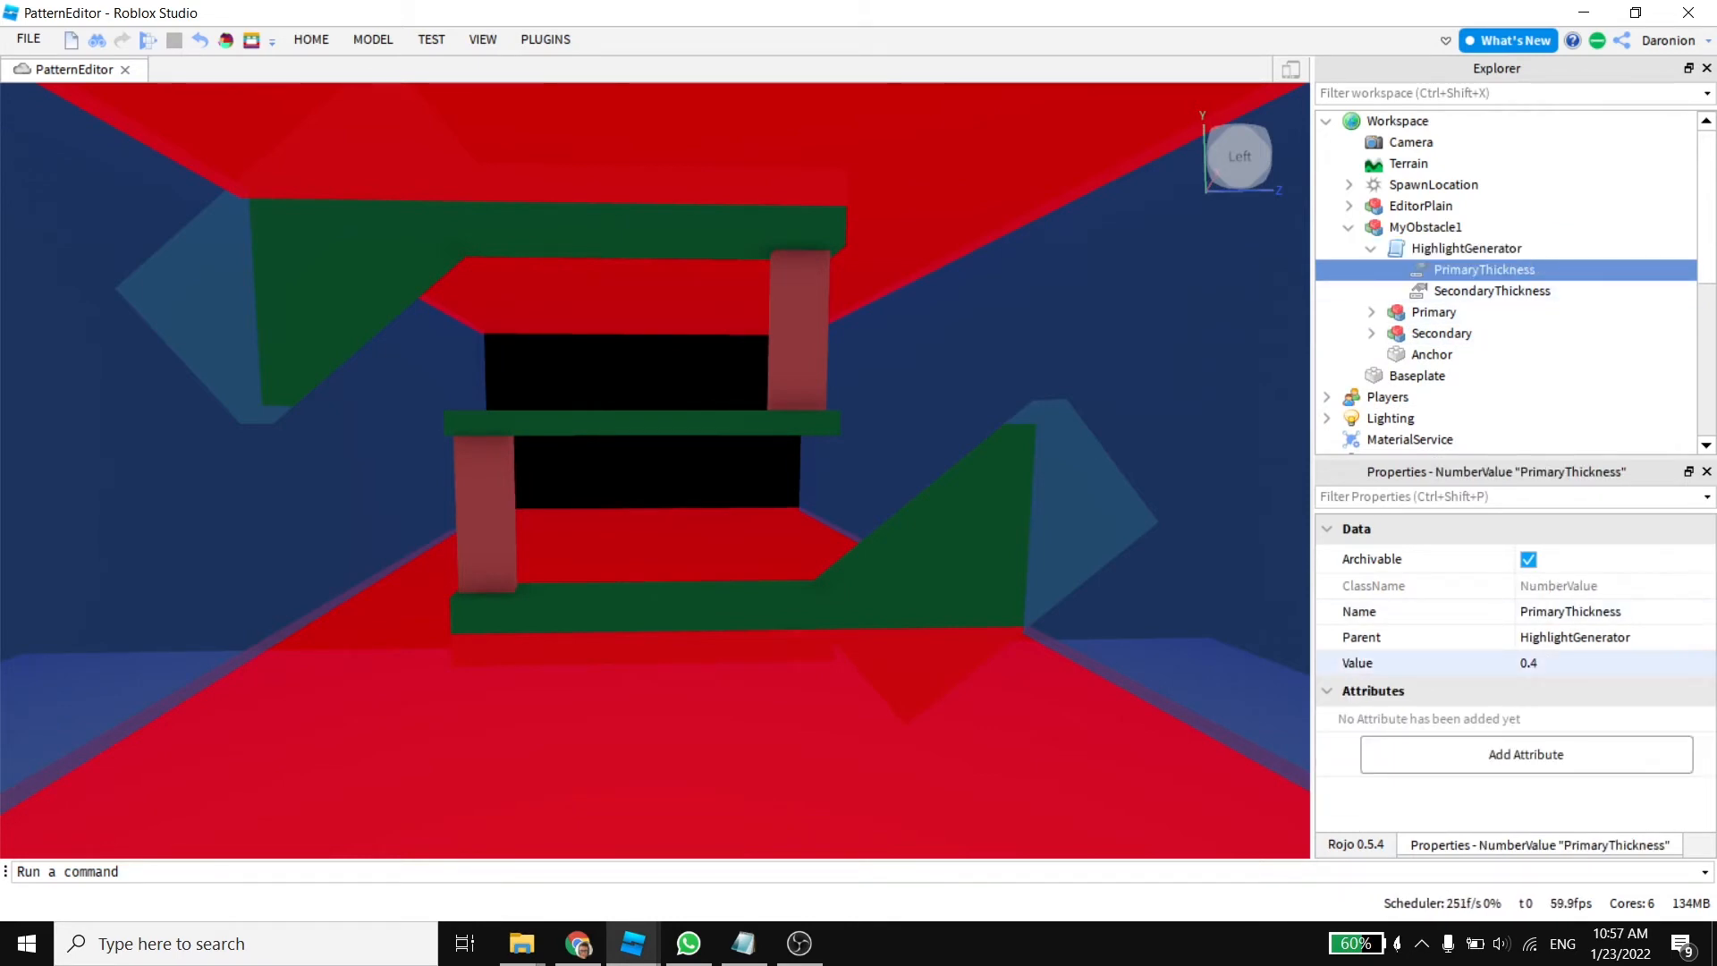
pyautogui.click(1530, 662)
pyautogui.click(1492, 290)
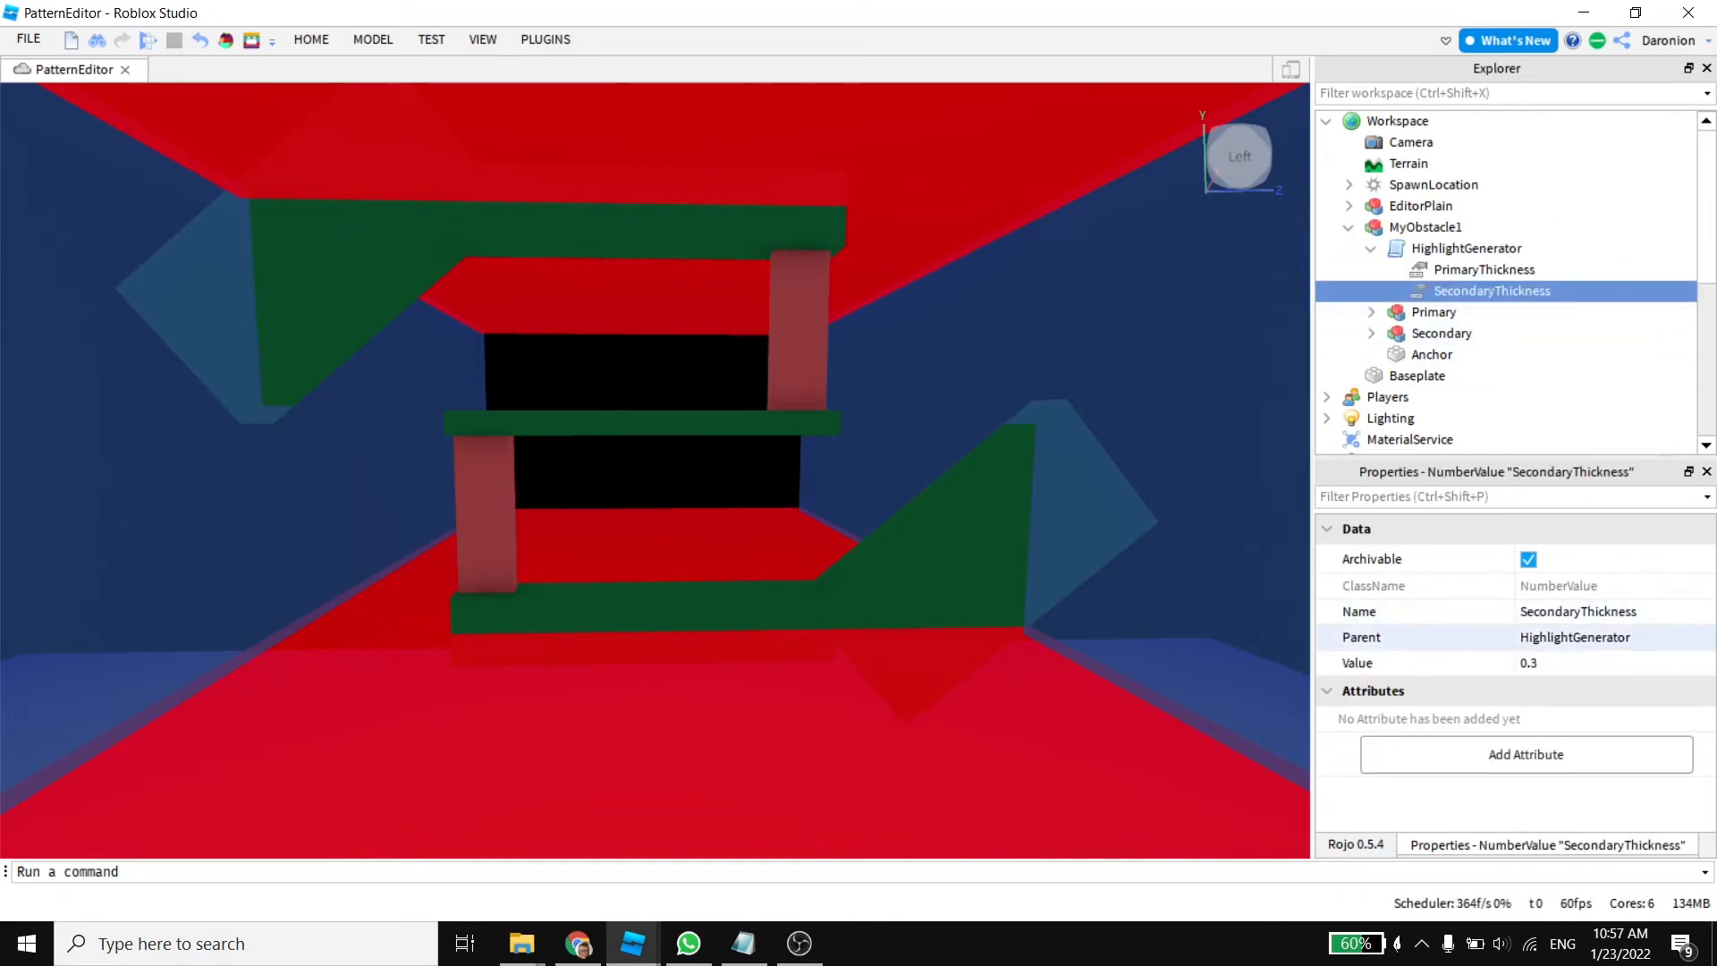
pyautogui.click(1527, 662)
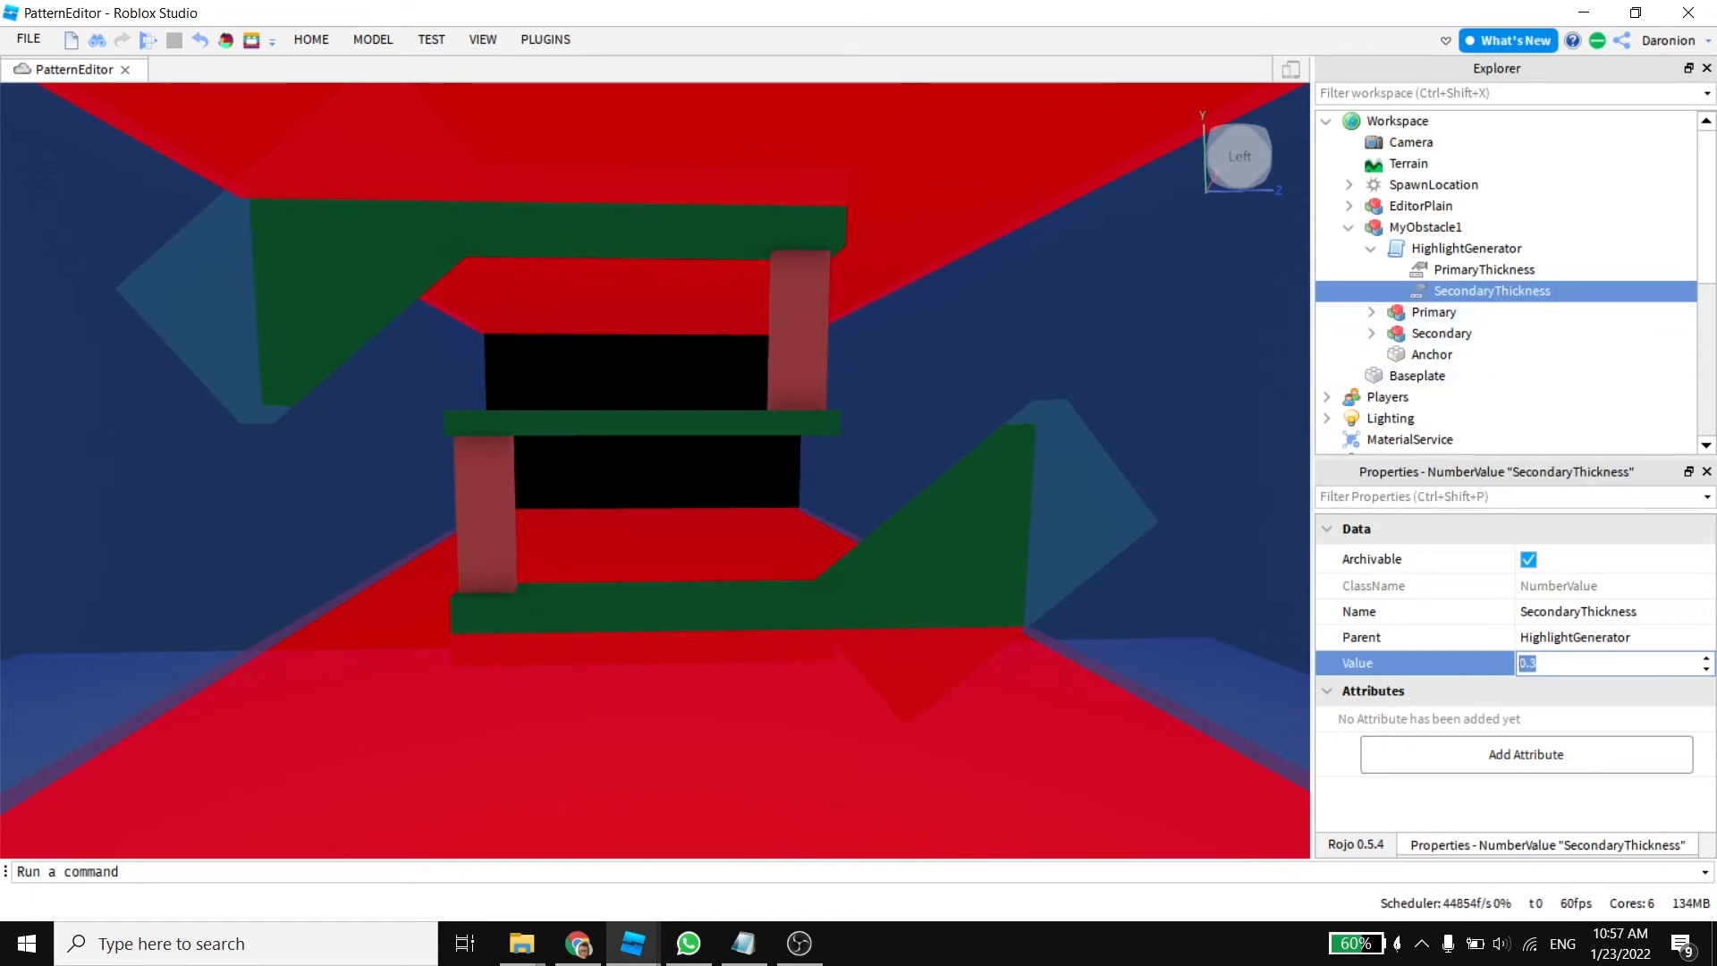
pyautogui.click(1028, 295)
pyautogui.moveTo(1028, 295); pyautogui.dragTo(1015, 295, button='right')
# Step: Run the simulation to check the obstacle's generated edge highlights, and stop it after viewing
pyautogui.click(431, 40)
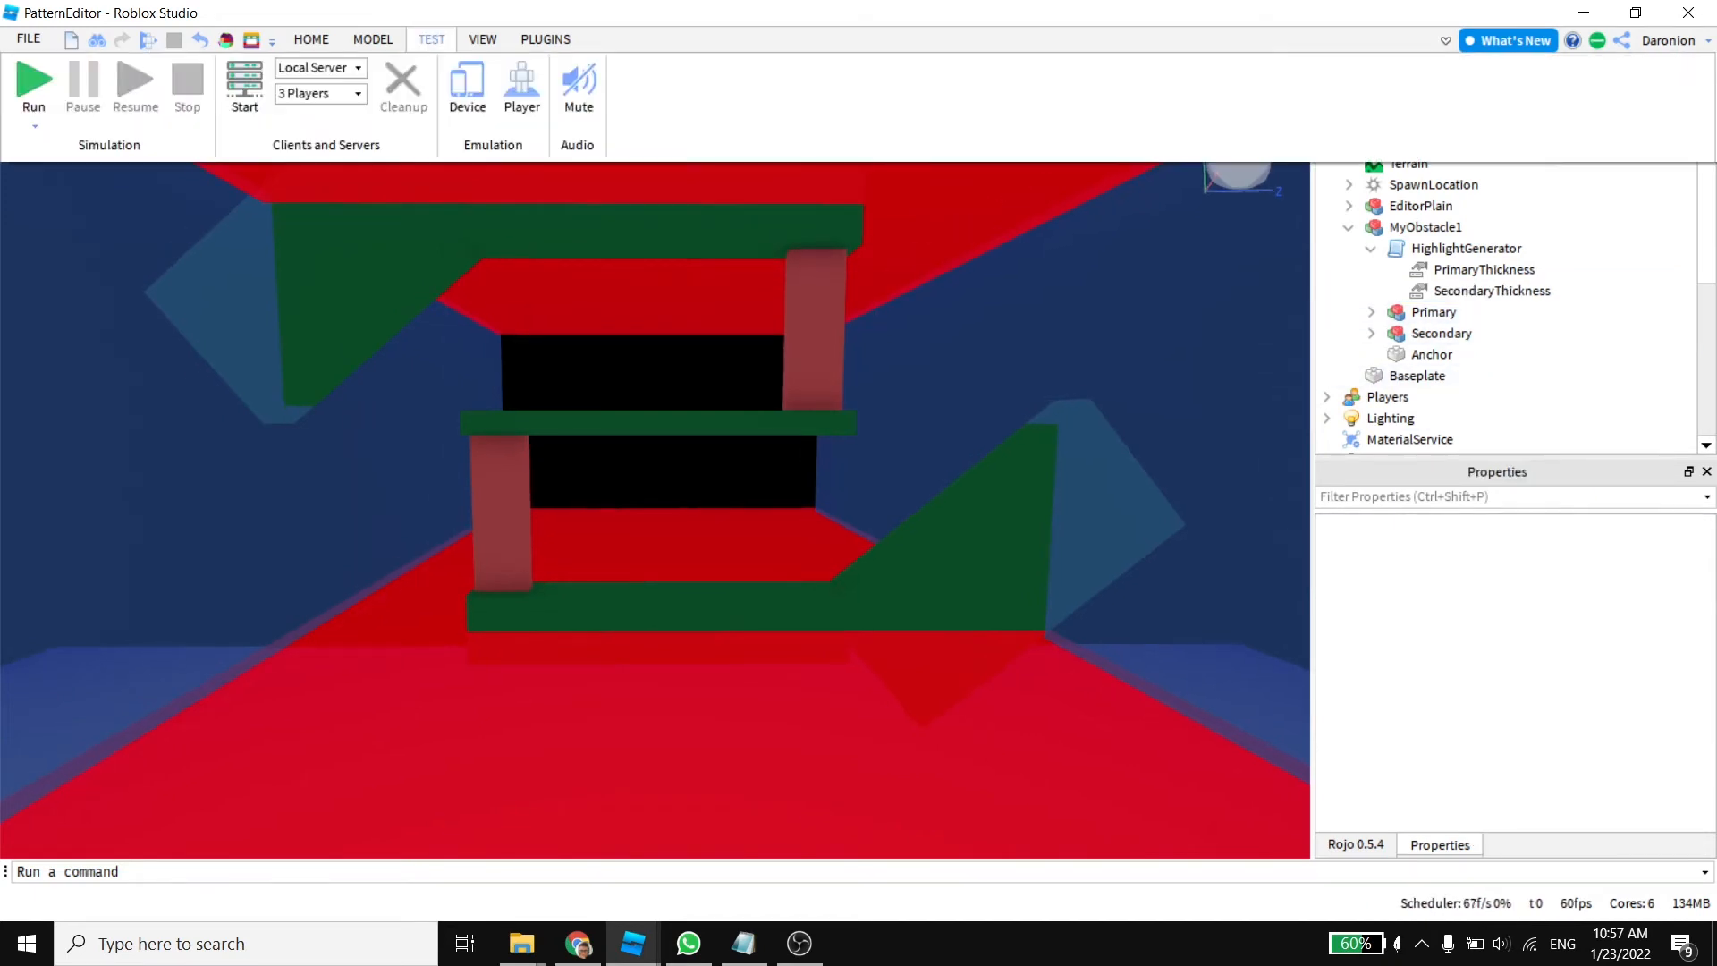
pyautogui.click(34, 125)
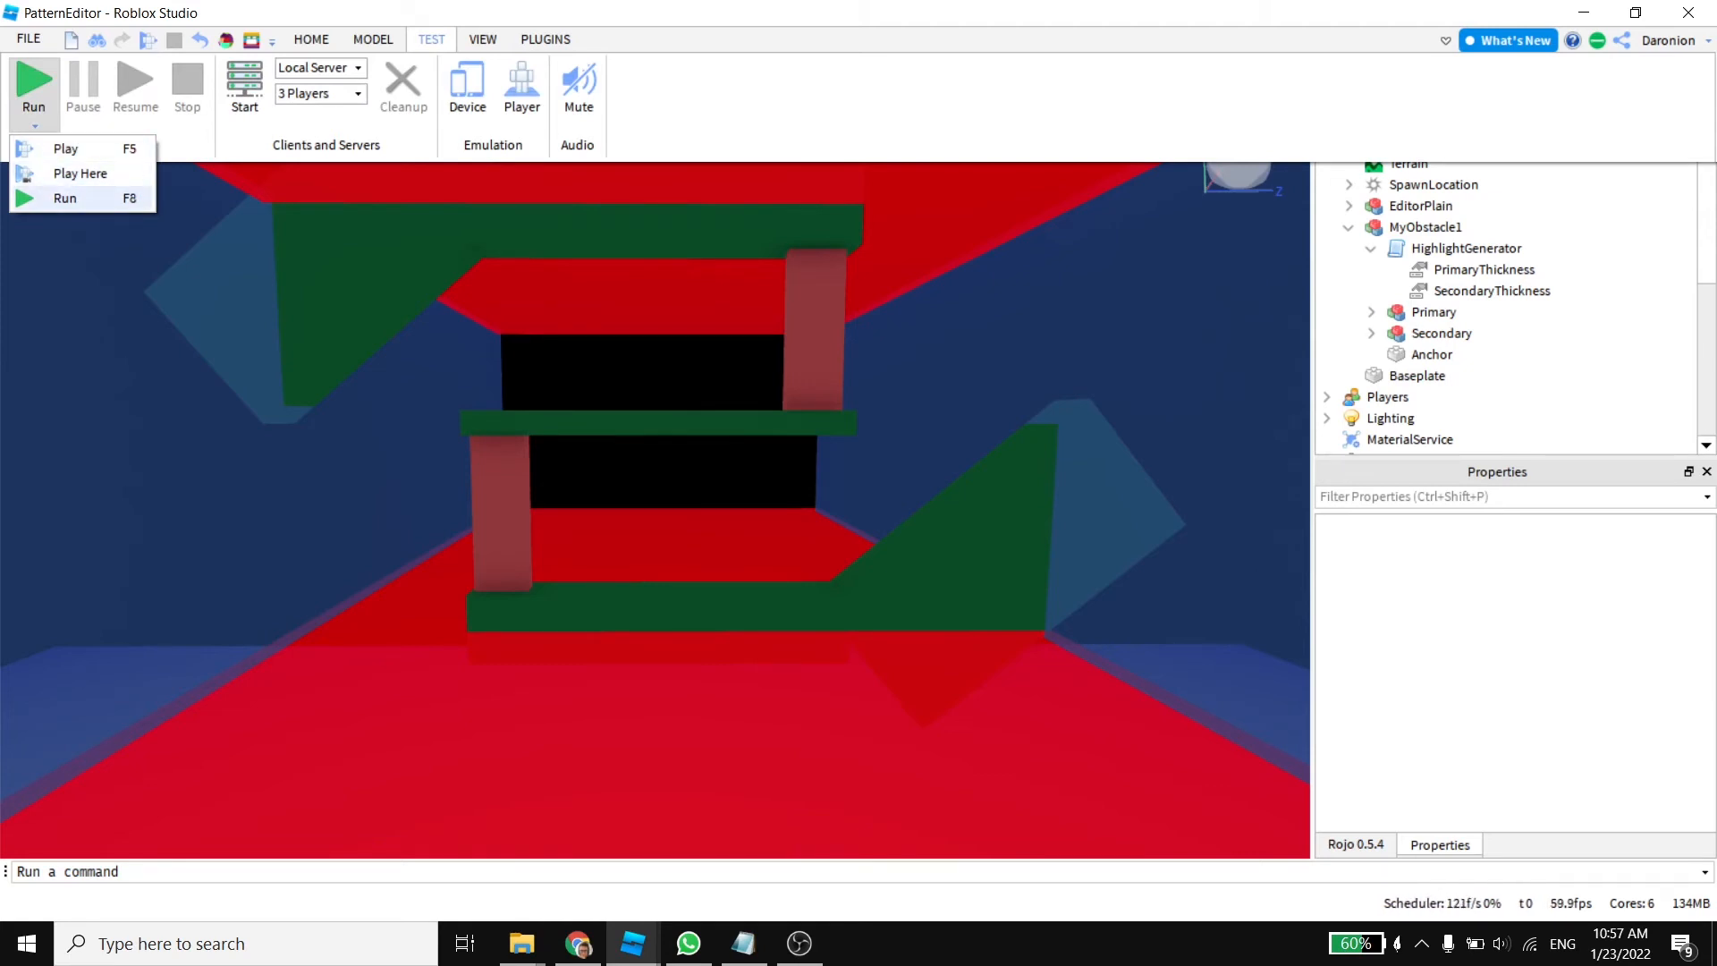
pyautogui.click(78, 199)
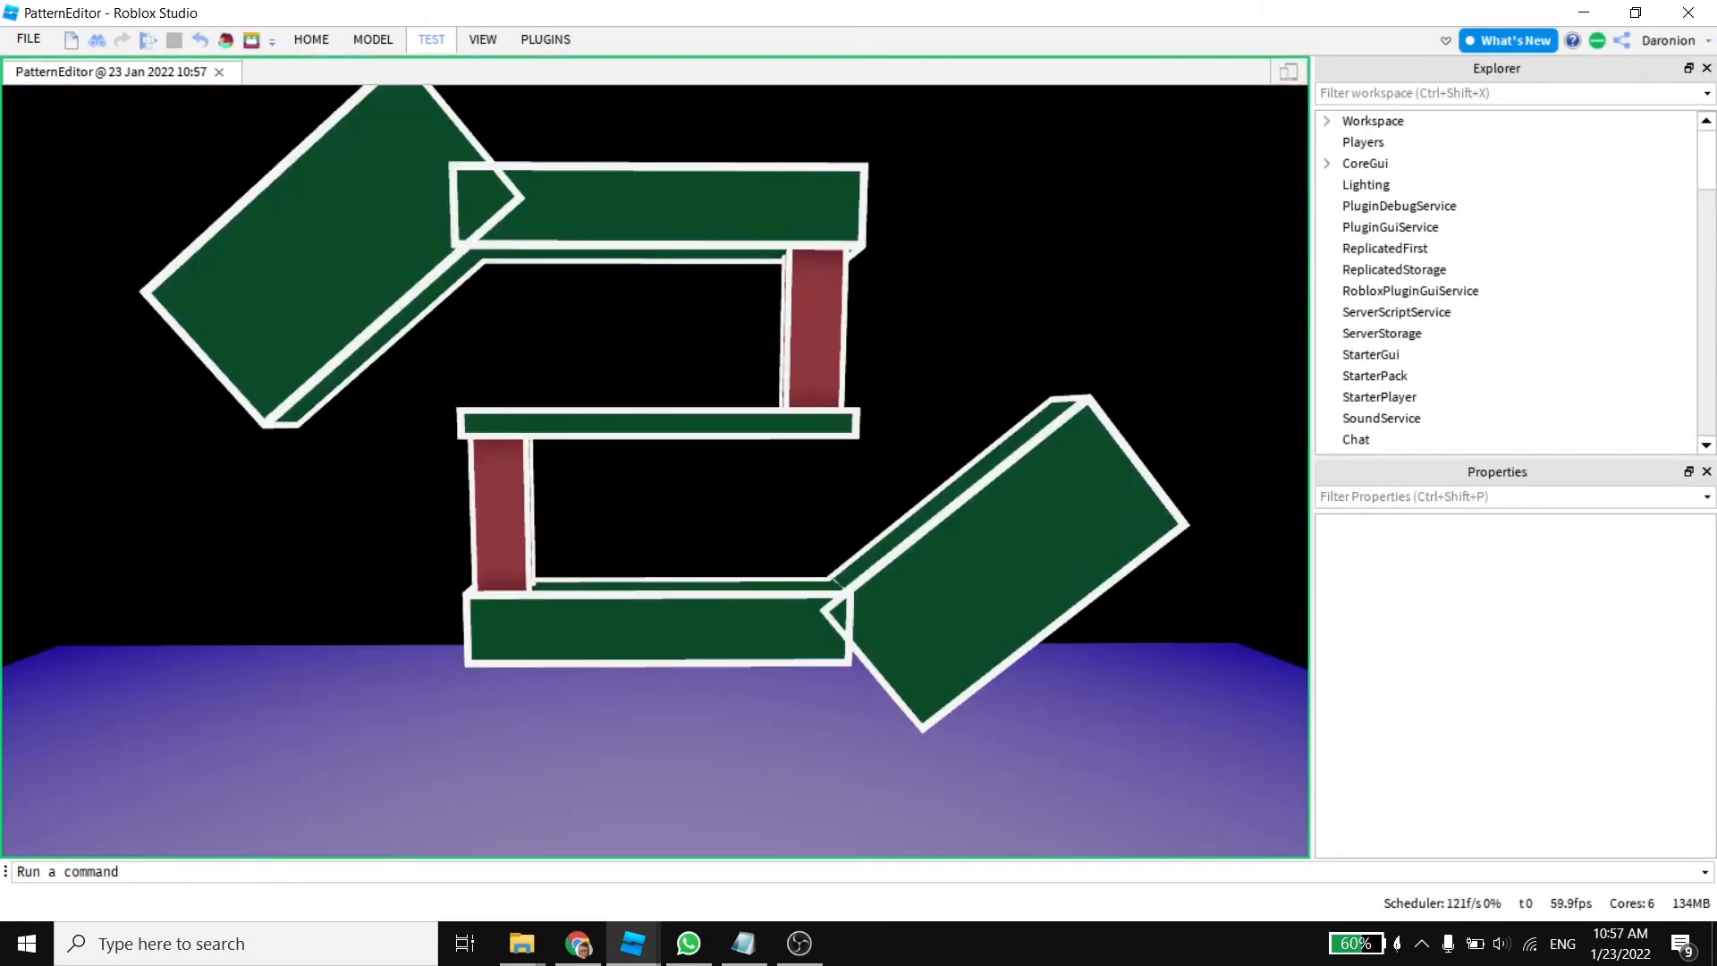
pyautogui.moveTo(654, 471)
pyautogui.mouseDown(button='right')
pyautogui.moveTo(590, 459)
pyautogui.moveTo(645, 456)
pyautogui.mouseUp(button='right')
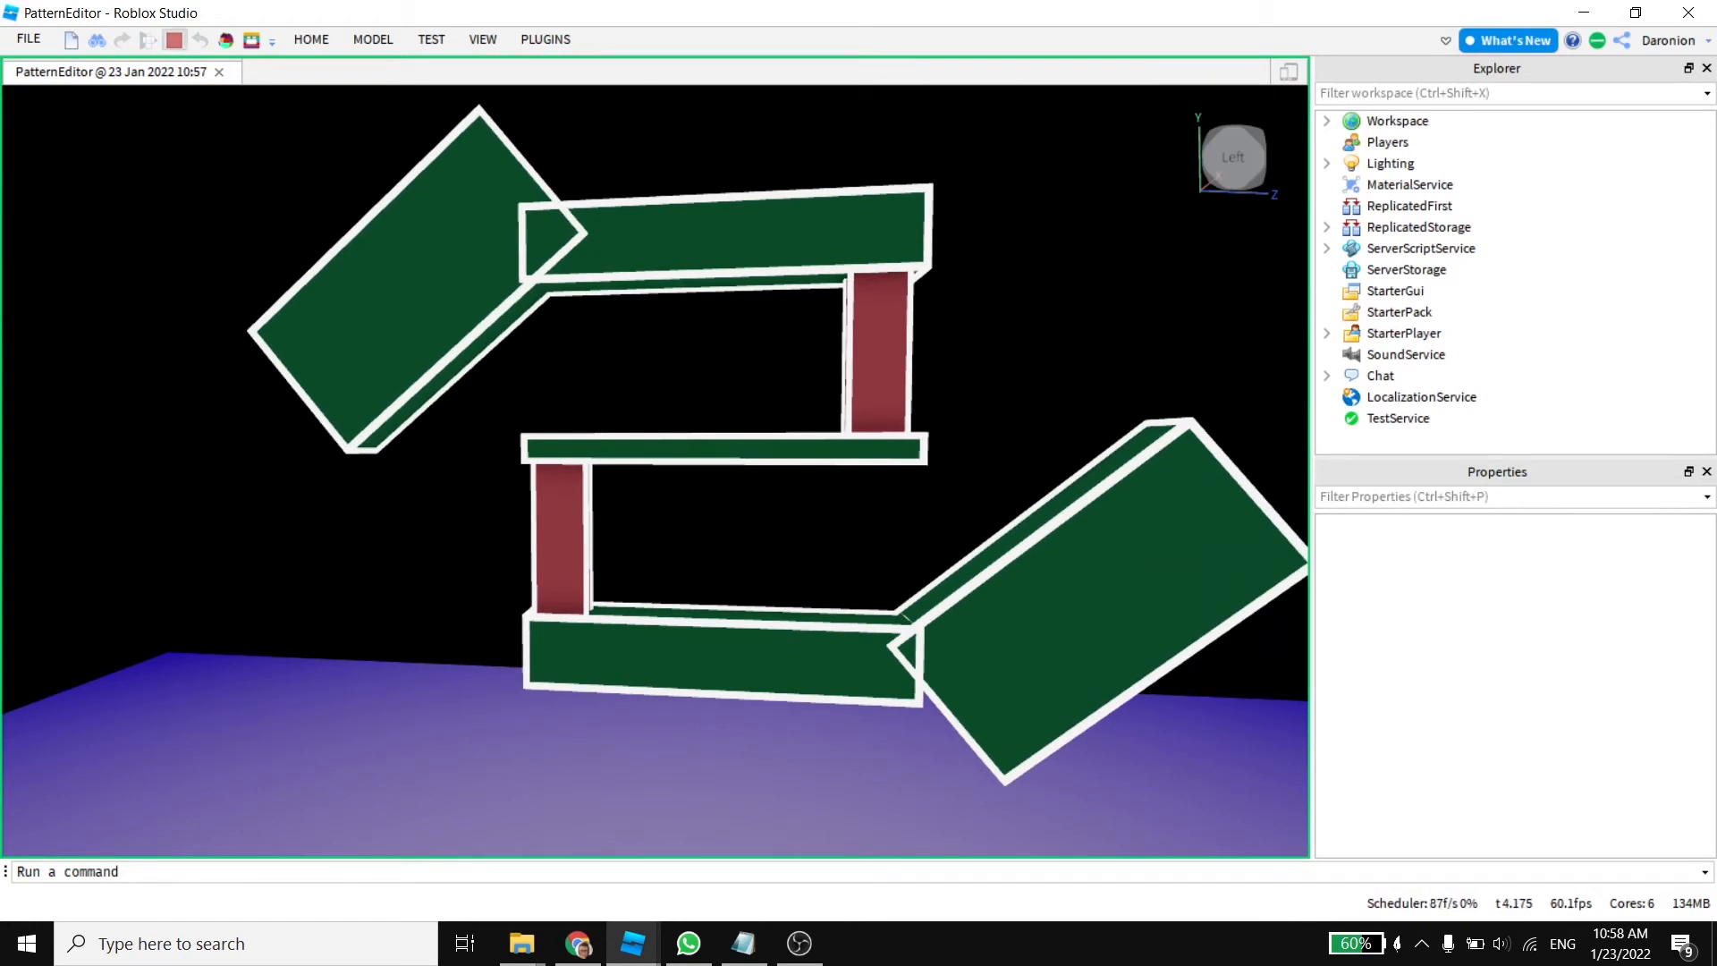
pyautogui.click(175, 40)
# Step: Set PrimaryThickness to 3 and SecondaryThickness to 2 in MyObstacle1's HighlightGenerator
pyautogui.click(1483, 270)
pyautogui.click(1560, 664)
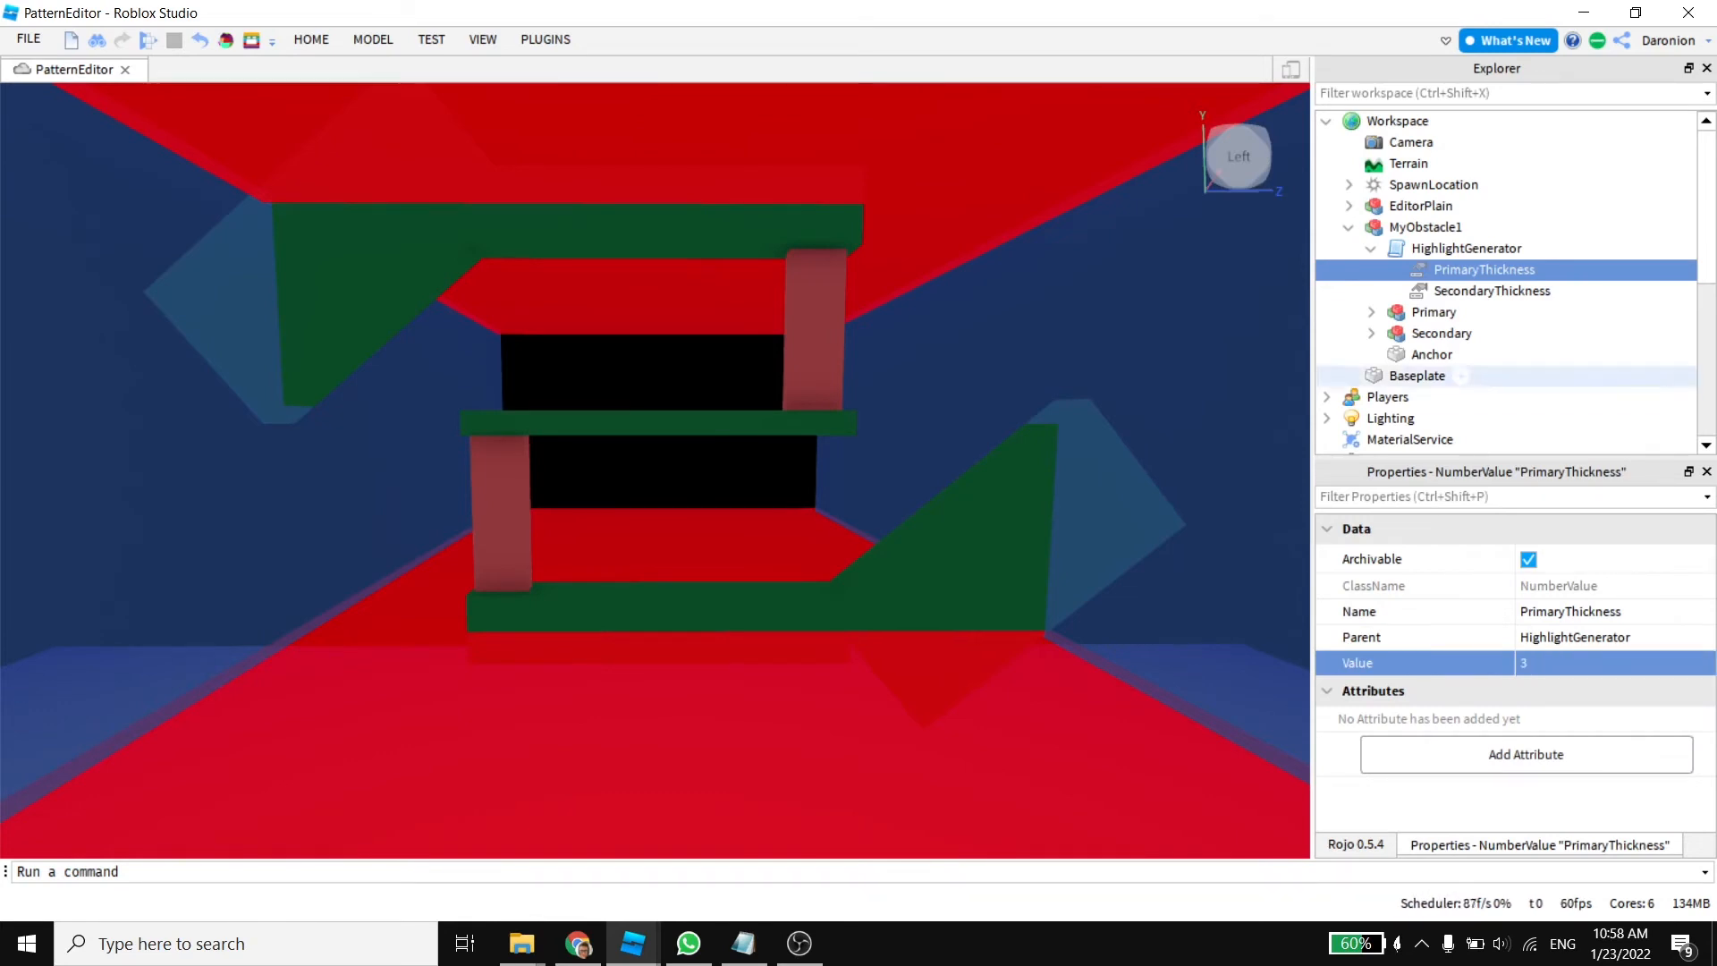
pyautogui.click(1538, 291)
pyautogui.click(1561, 663)
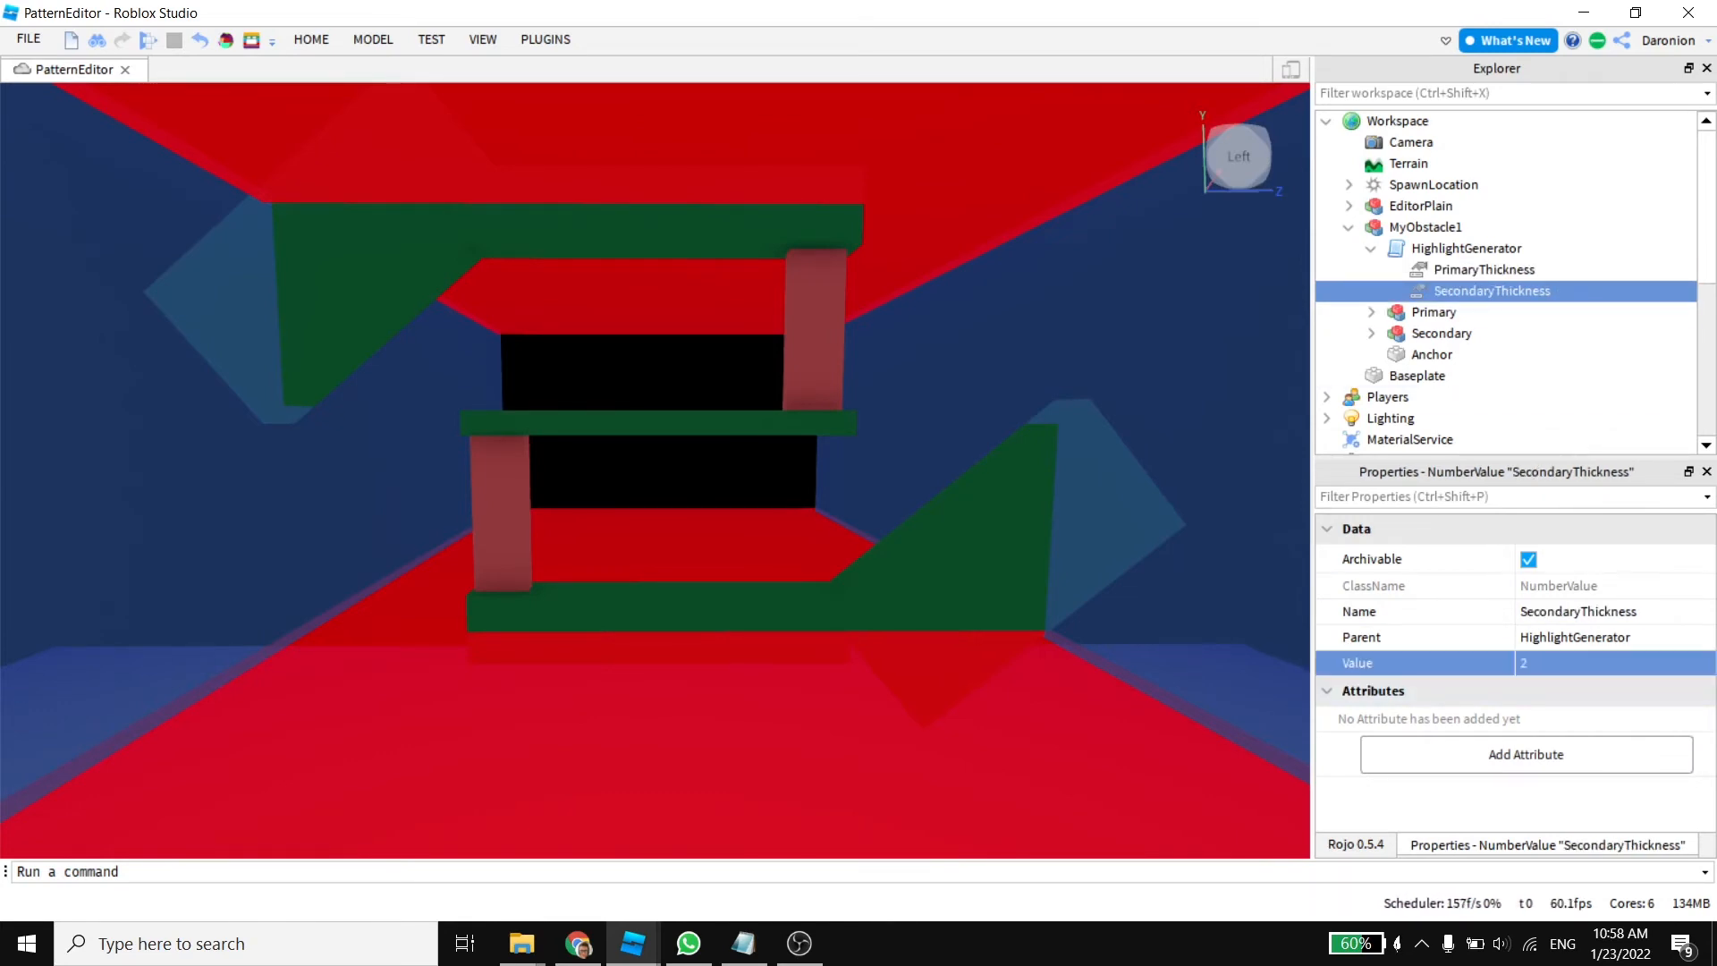
# Step: Test the obstacle with the new highlight thicknesses and end the test
pyautogui.click(431, 39)
pyautogui.click(34, 109)
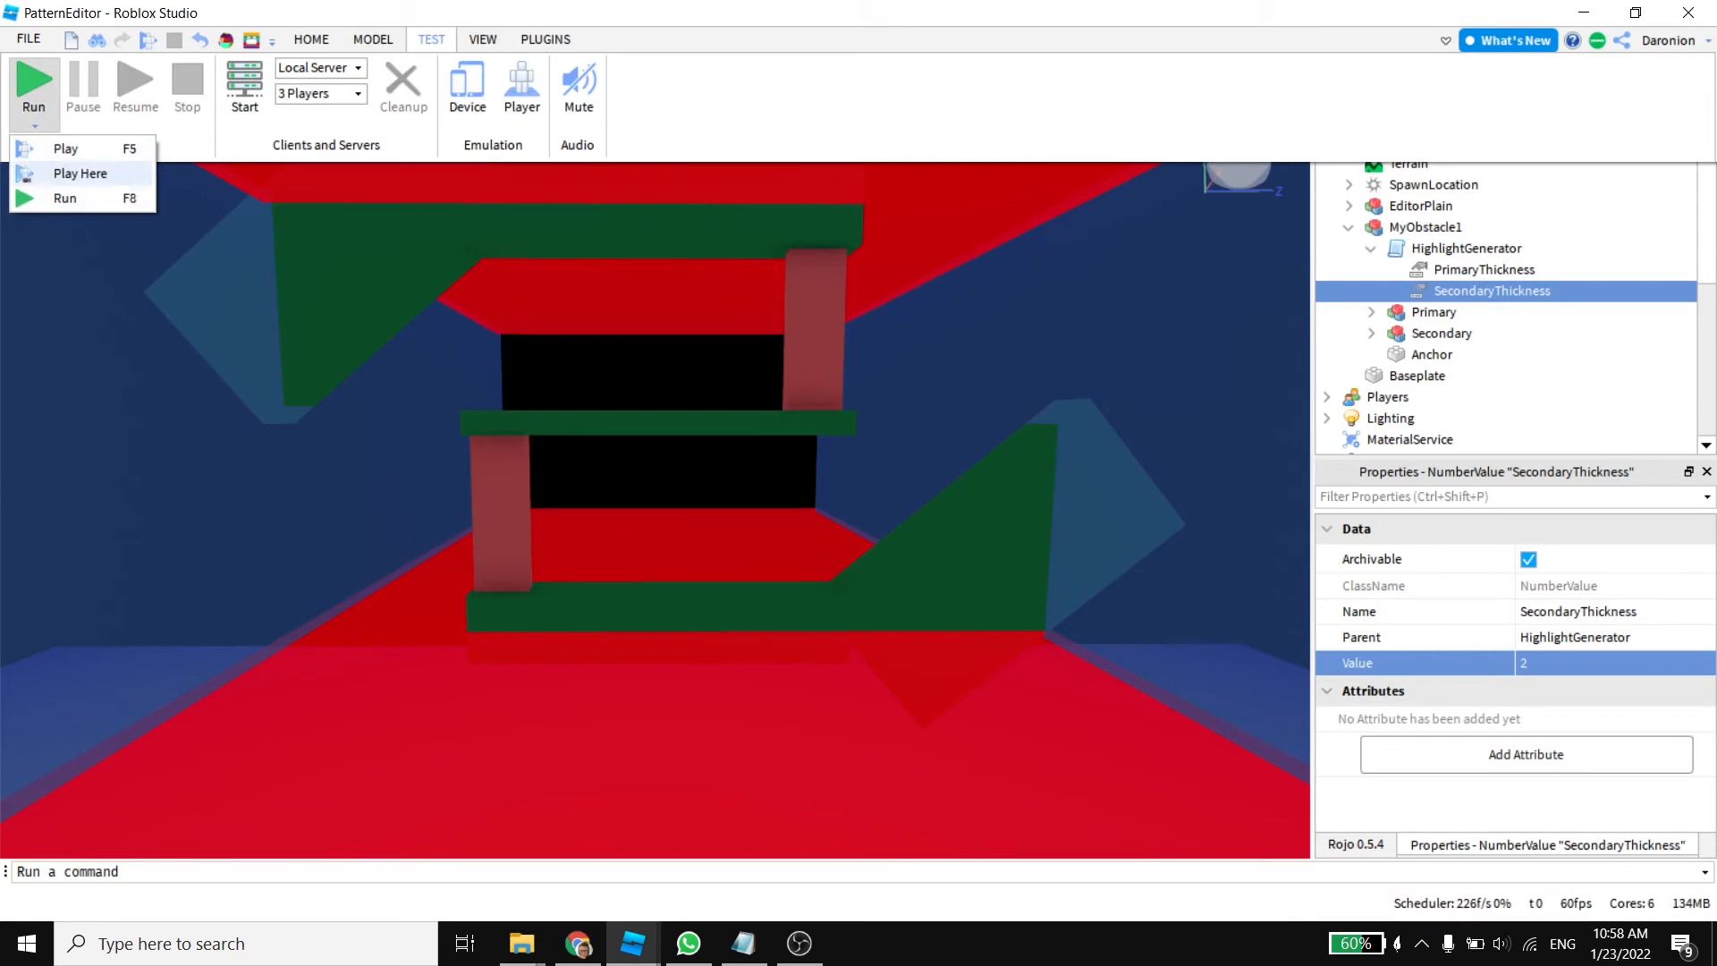
pyautogui.click(90, 147)
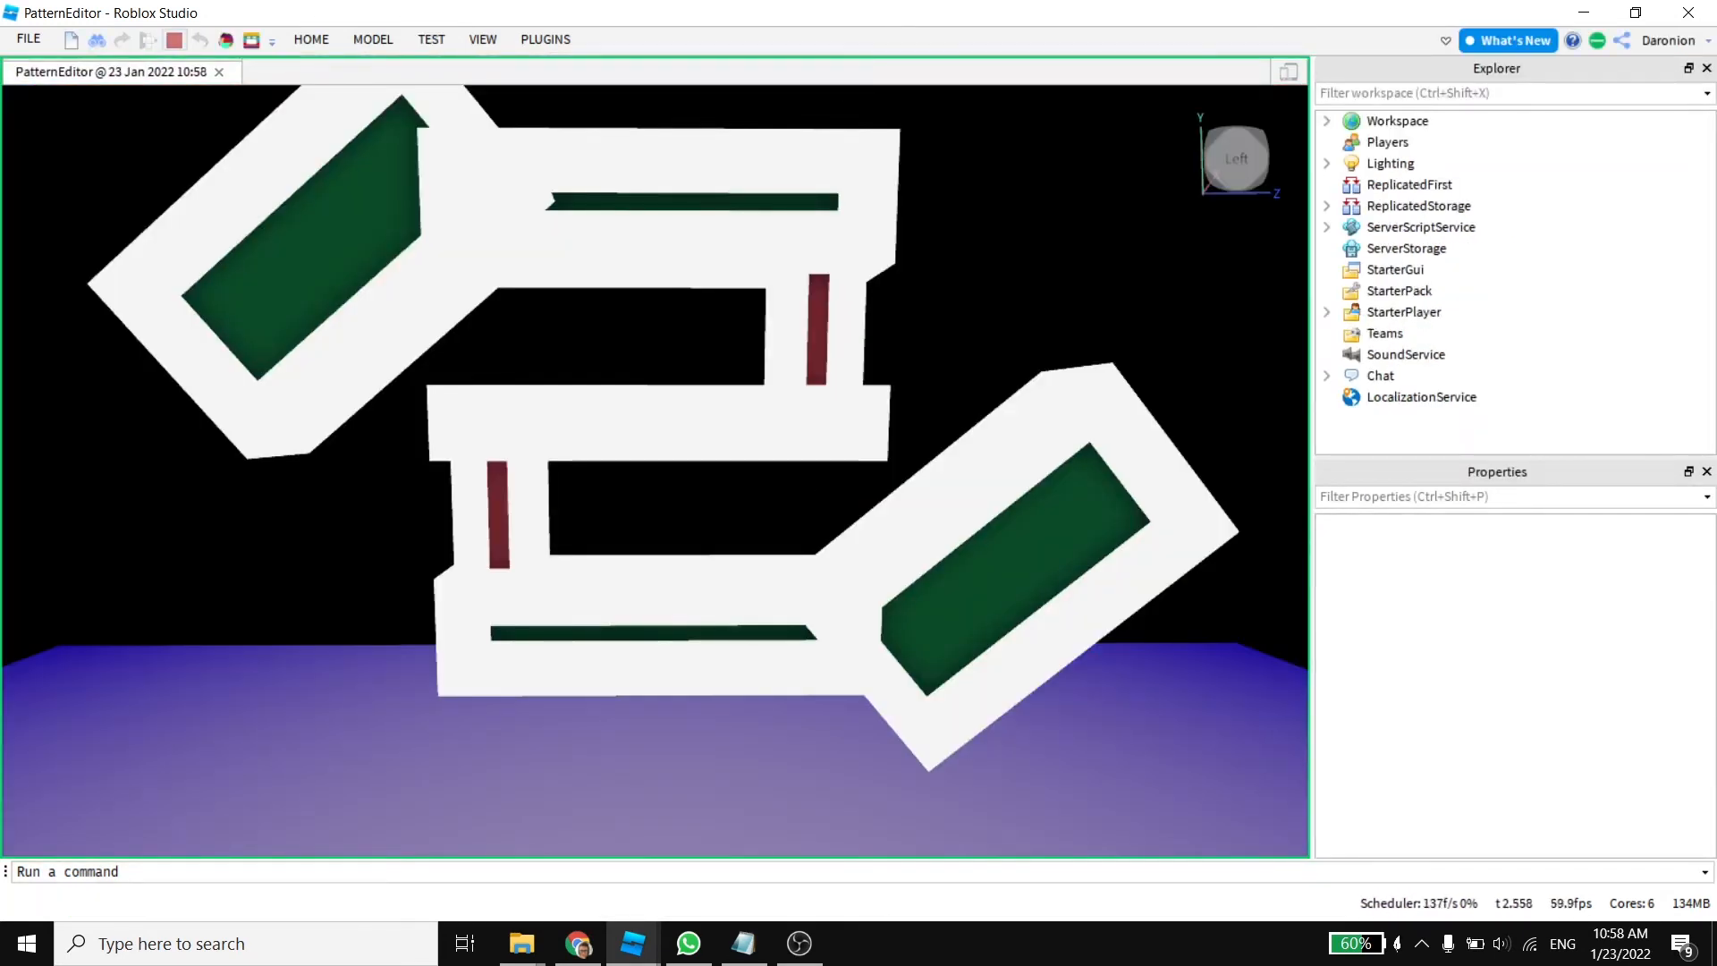
pyautogui.hotkey('shift', 'F5')
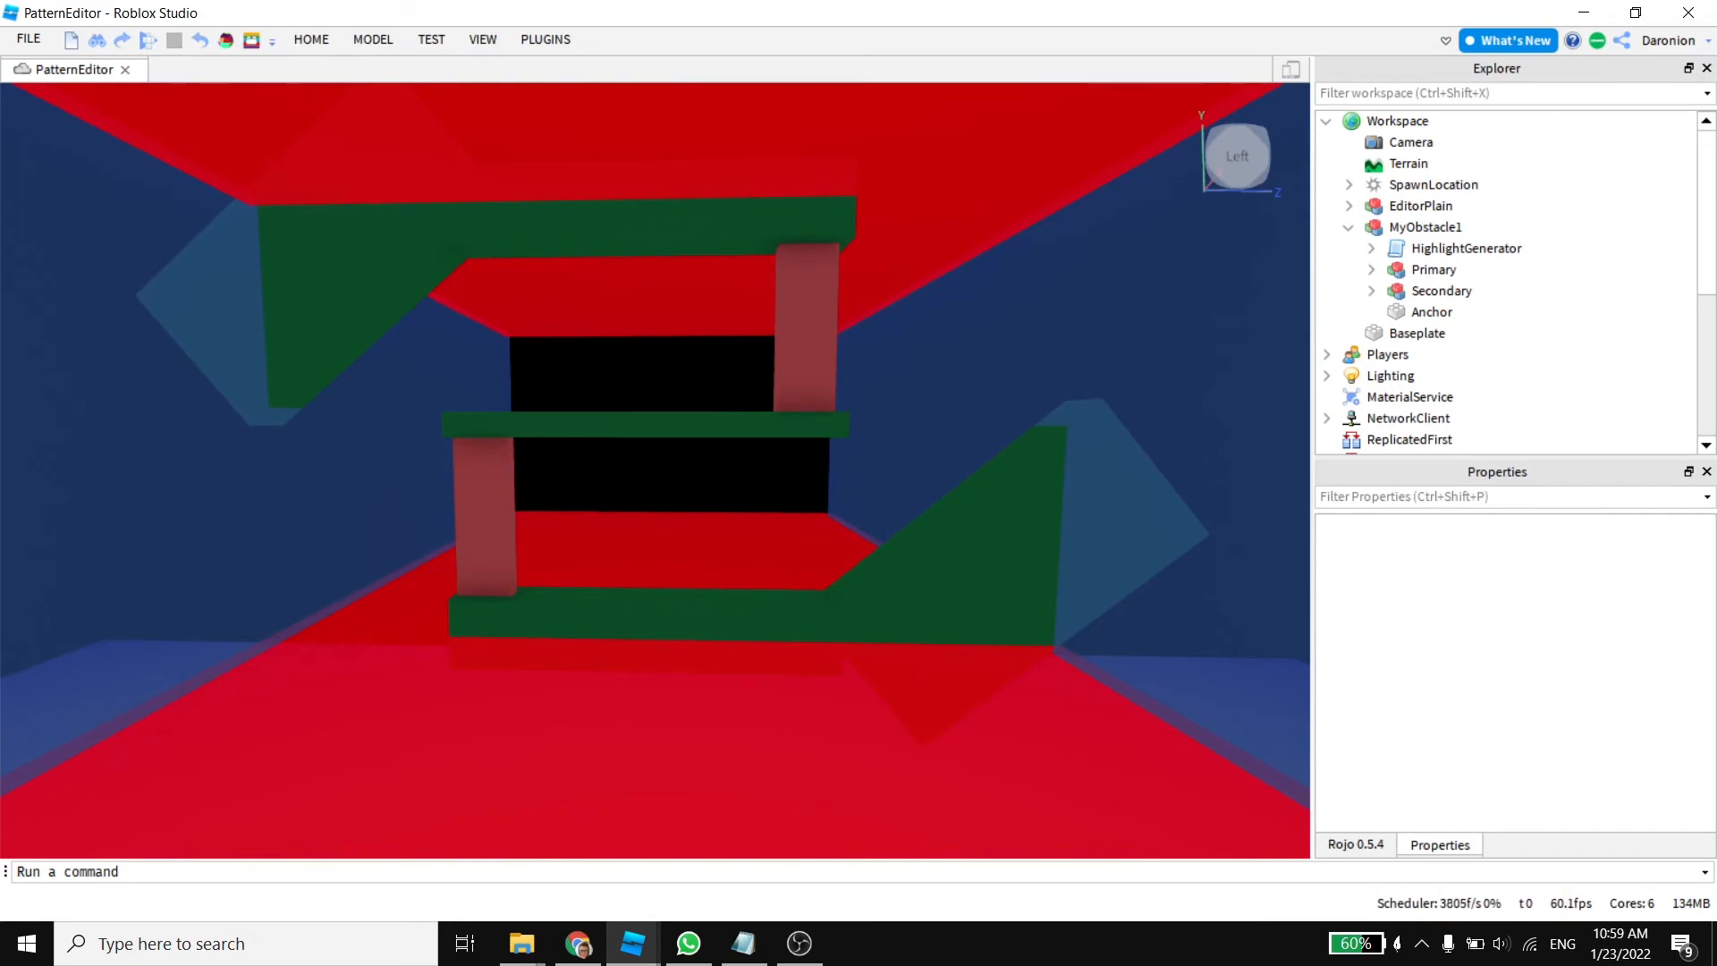
# Step: Run the simulation again to generate highlights on MyObstacle1, and view the outlined obstacle
pyautogui.click(431, 40)
pyautogui.click(34, 126)
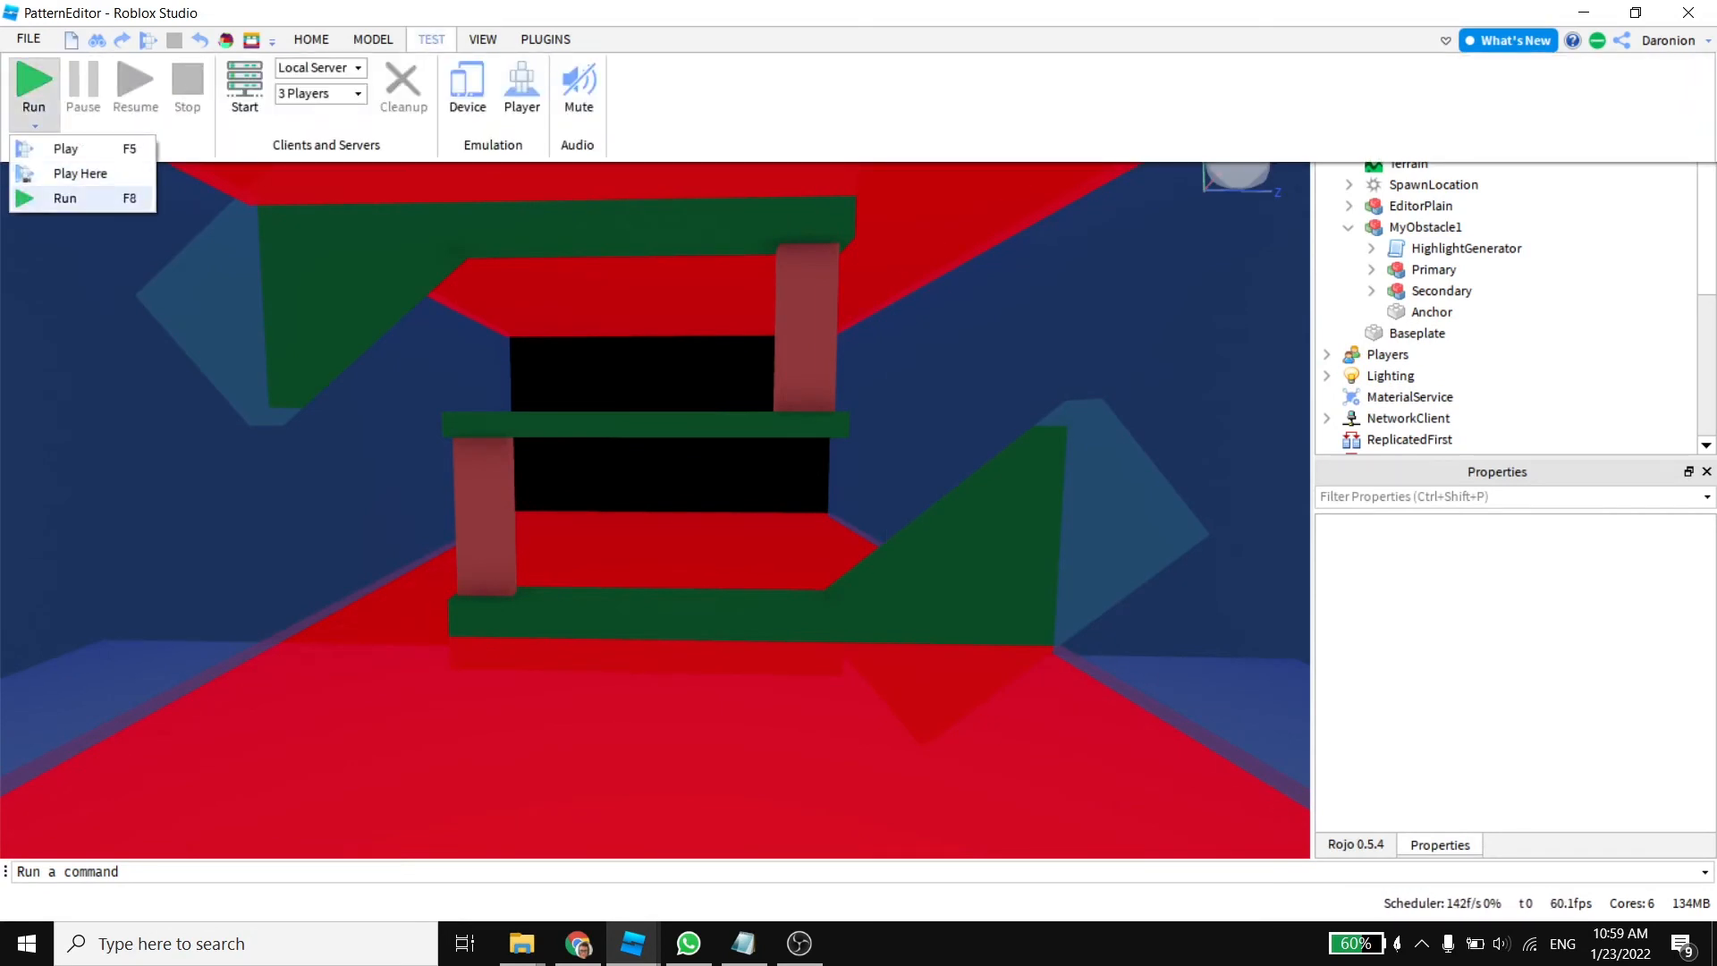
pyautogui.click(64, 197)
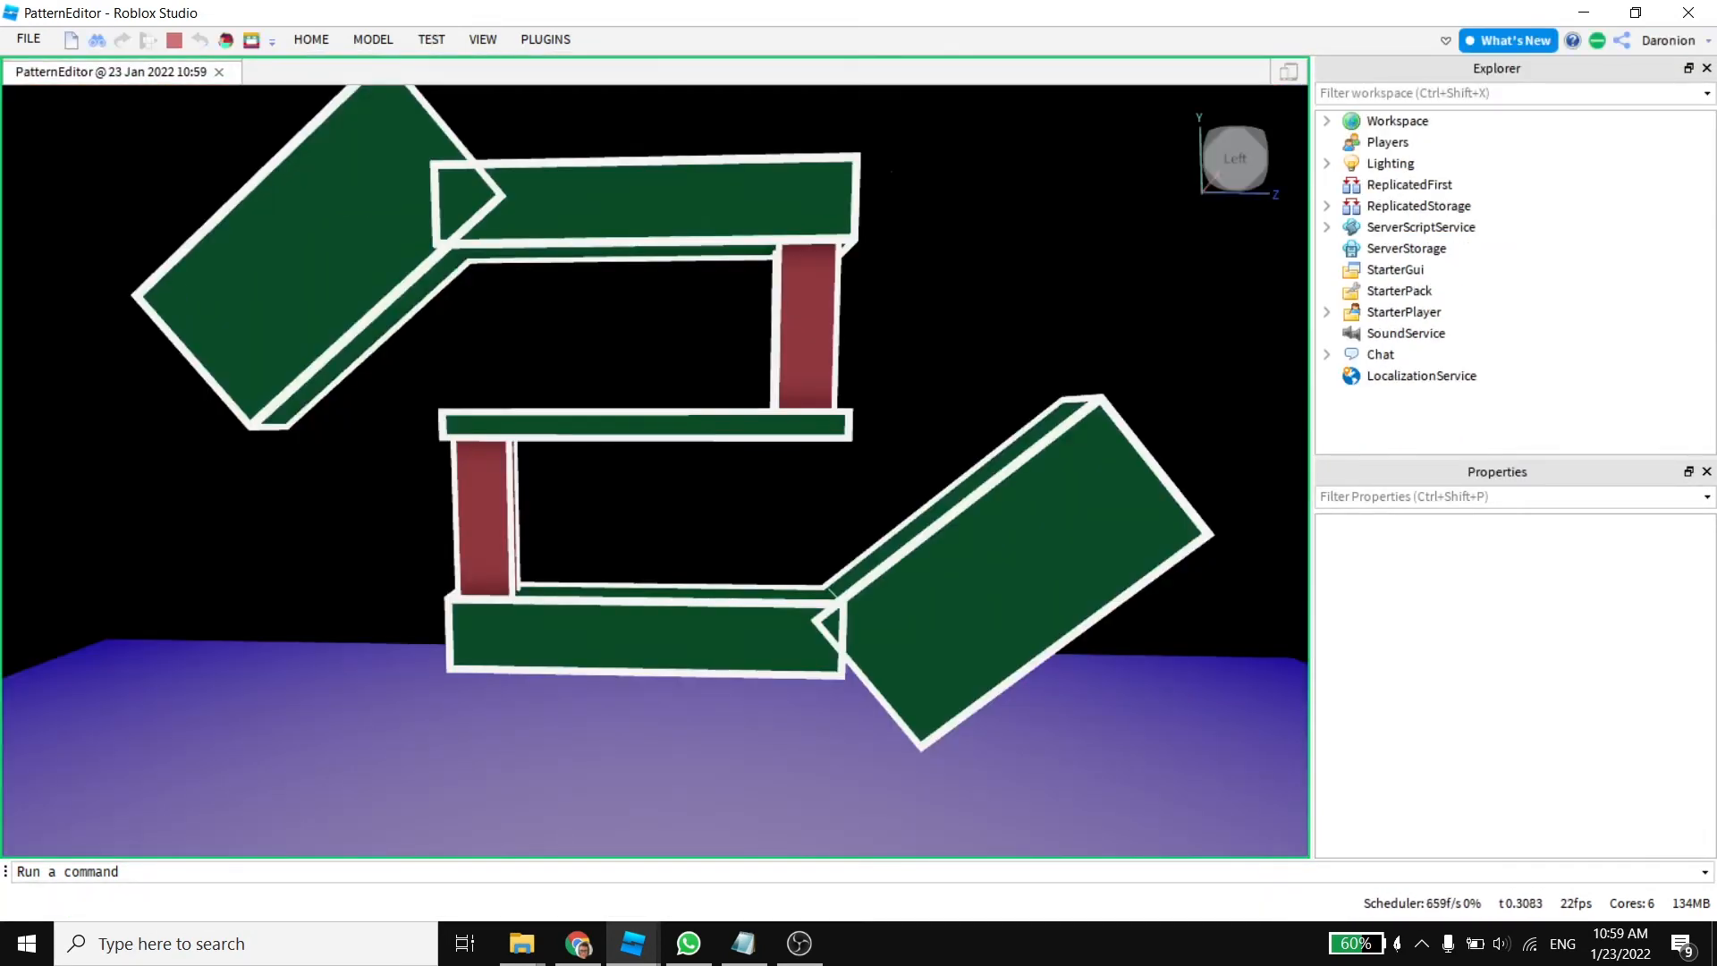
pyautogui.moveTo(656, 472); pyautogui.dragTo(565, 440, button='right')
# Step: Copy the highlighted MyObstacle1 model from the running Workspace and stop the simulation
pyautogui.click(1397, 121)
pyautogui.click(1326, 121)
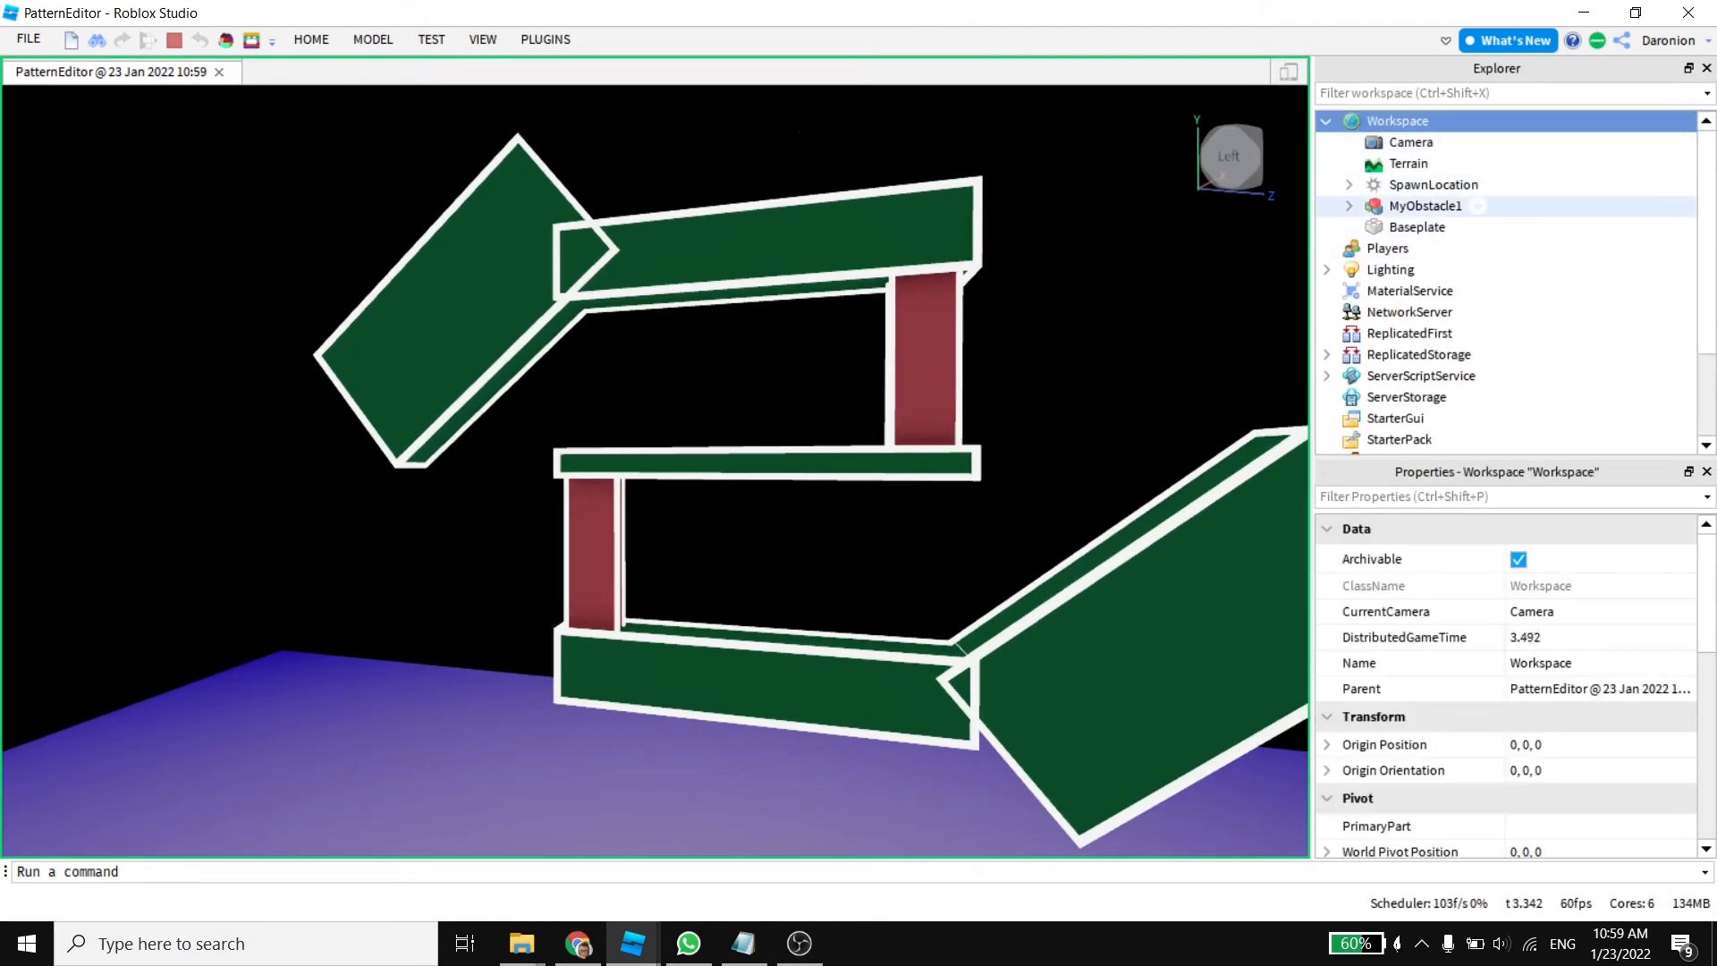
pyautogui.click(1426, 206)
pyautogui.rightClick(1395, 205)
pyautogui.click(1424, 246)
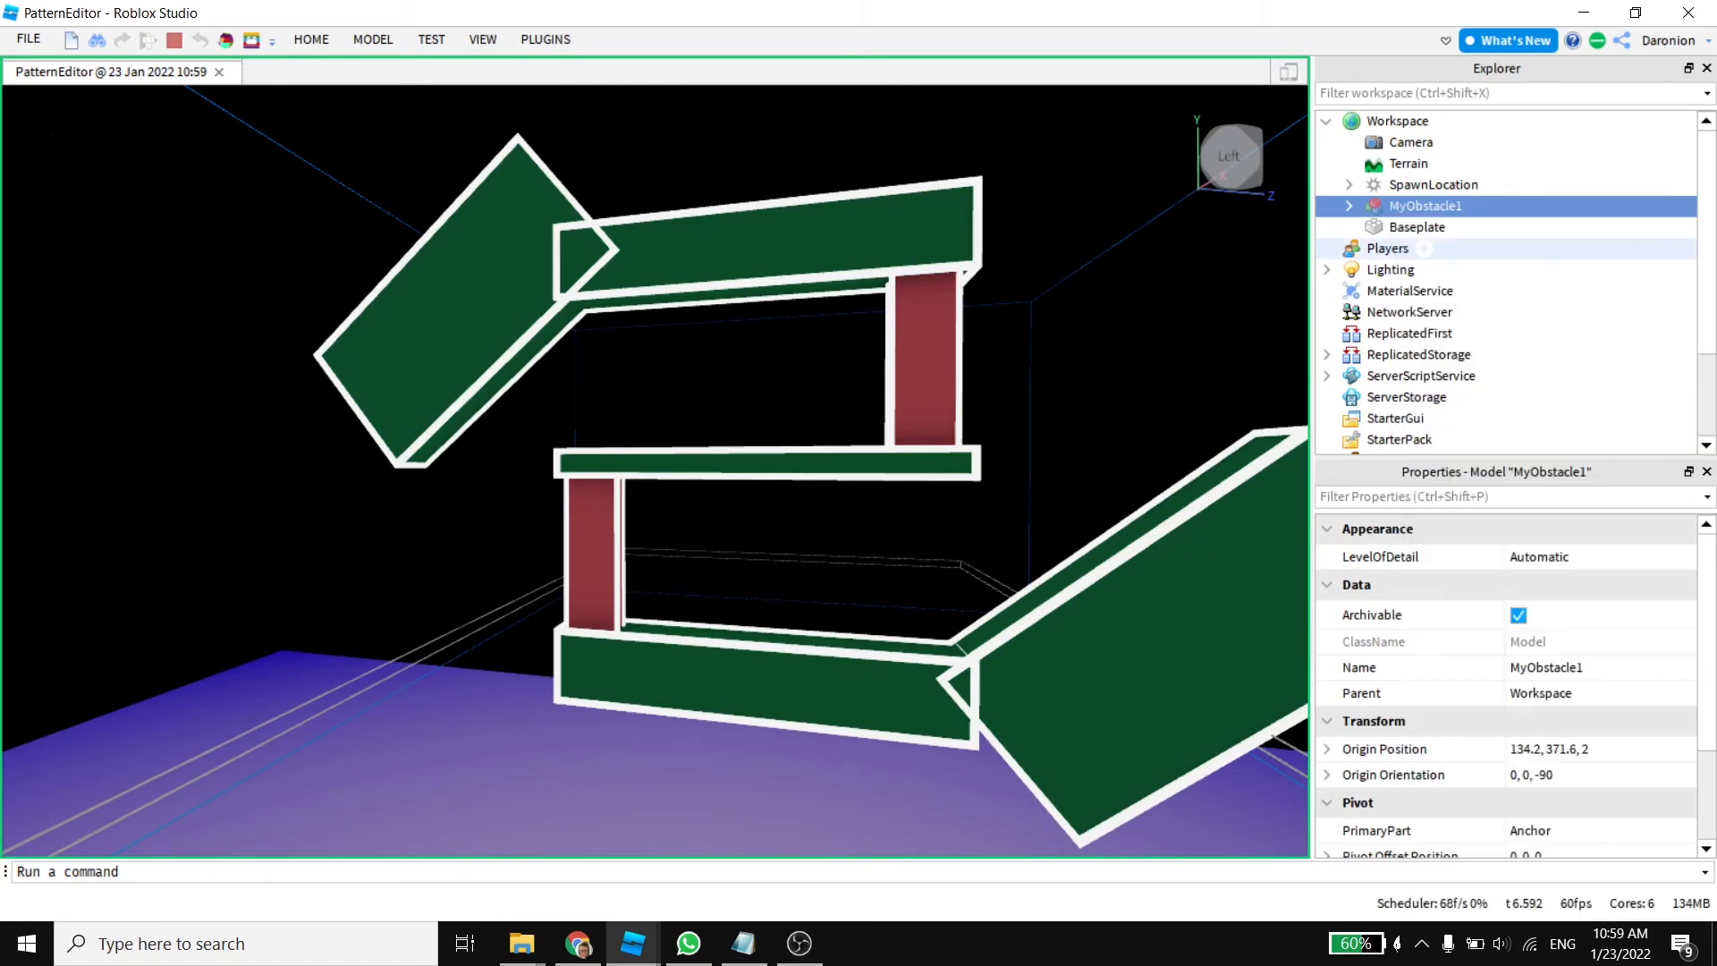
pyautogui.rightClick(809, 378)
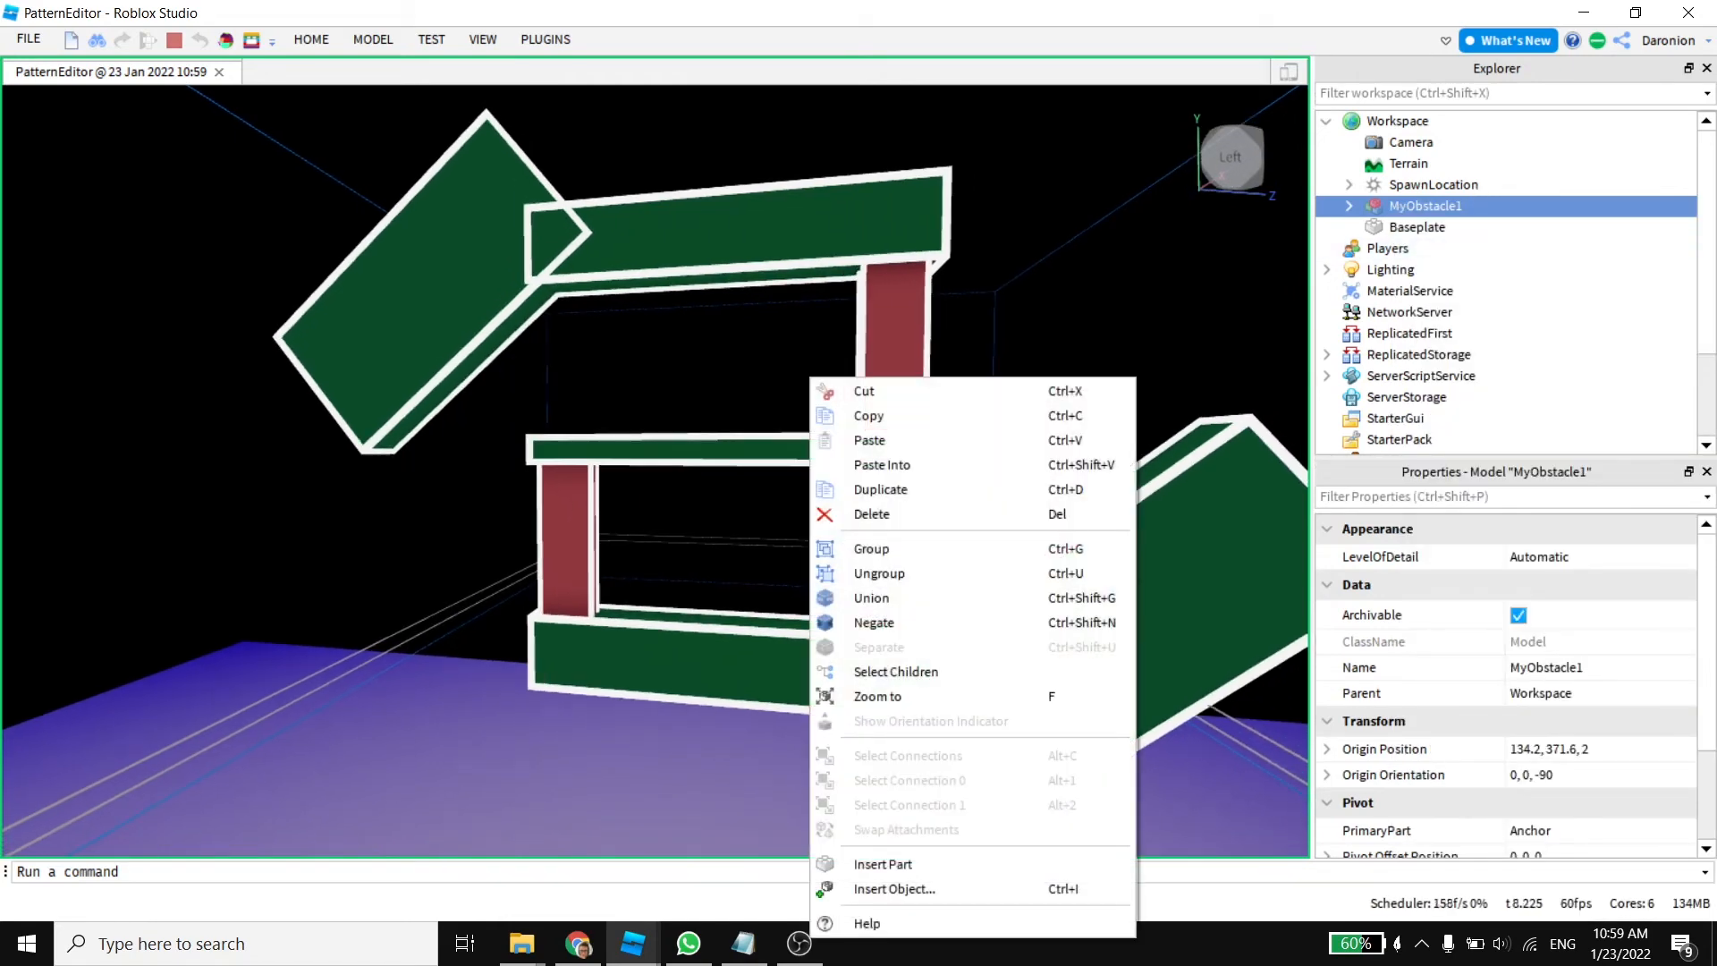
pyautogui.click(175, 40)
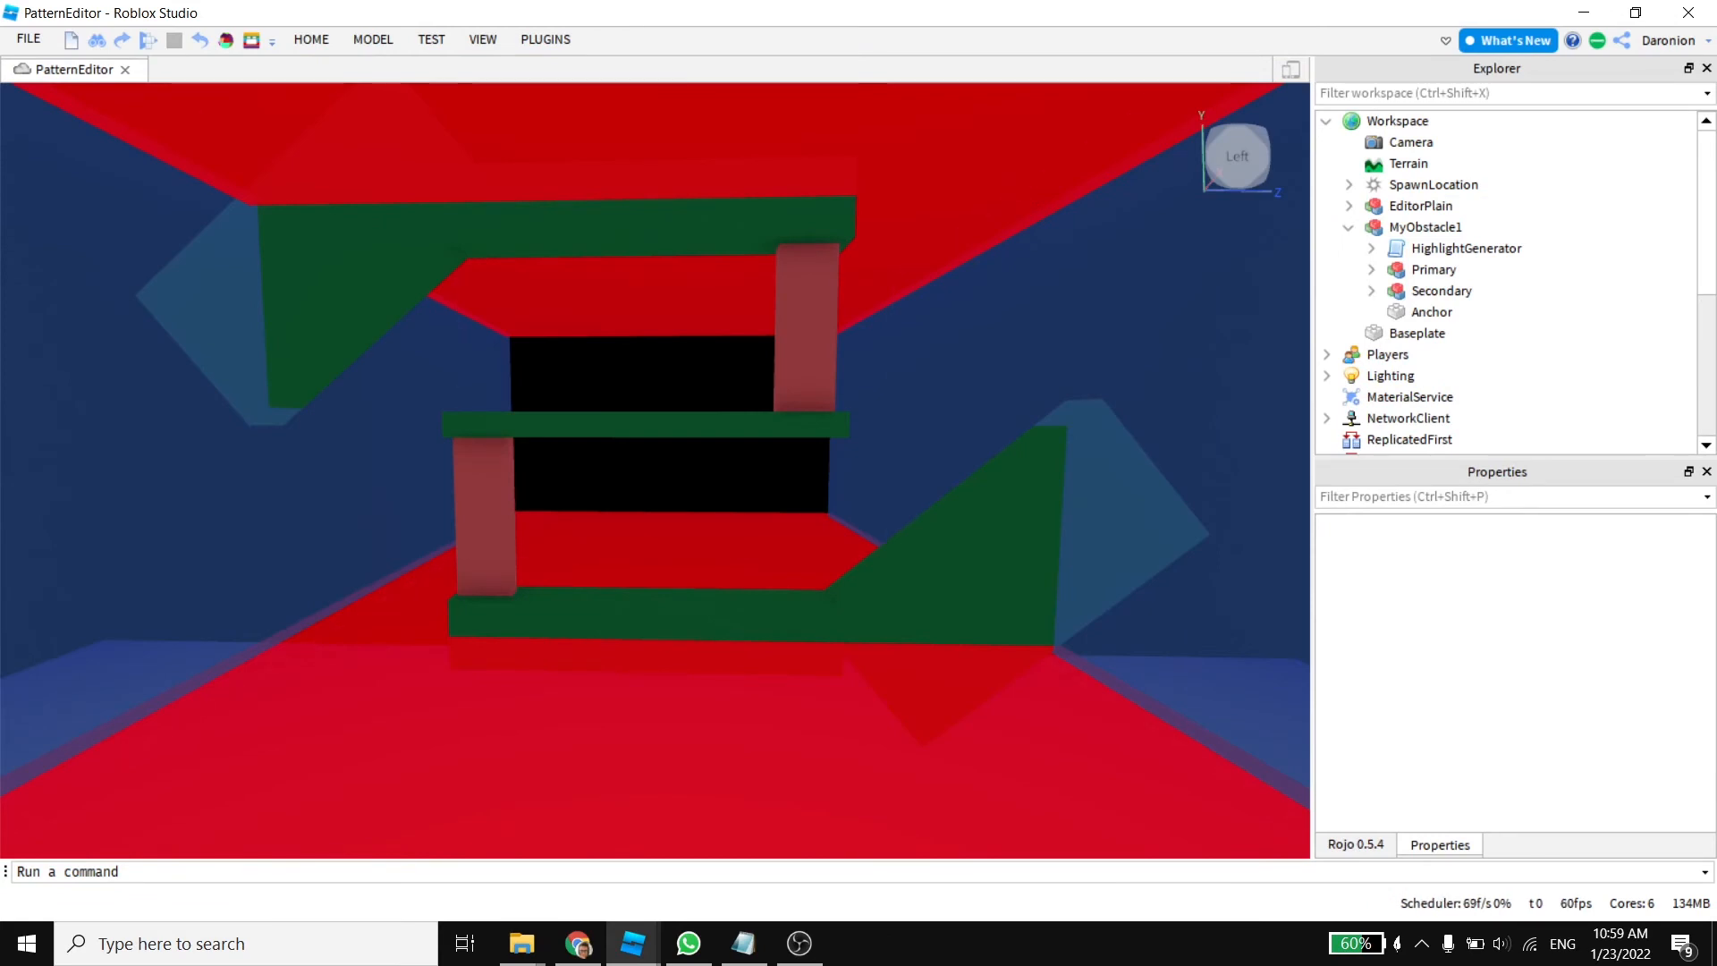
# Step: Paste the copied obstacle into the MyObstacles folder in ReplicatedStorage
pyautogui.scroll(-5, 1447, 315)
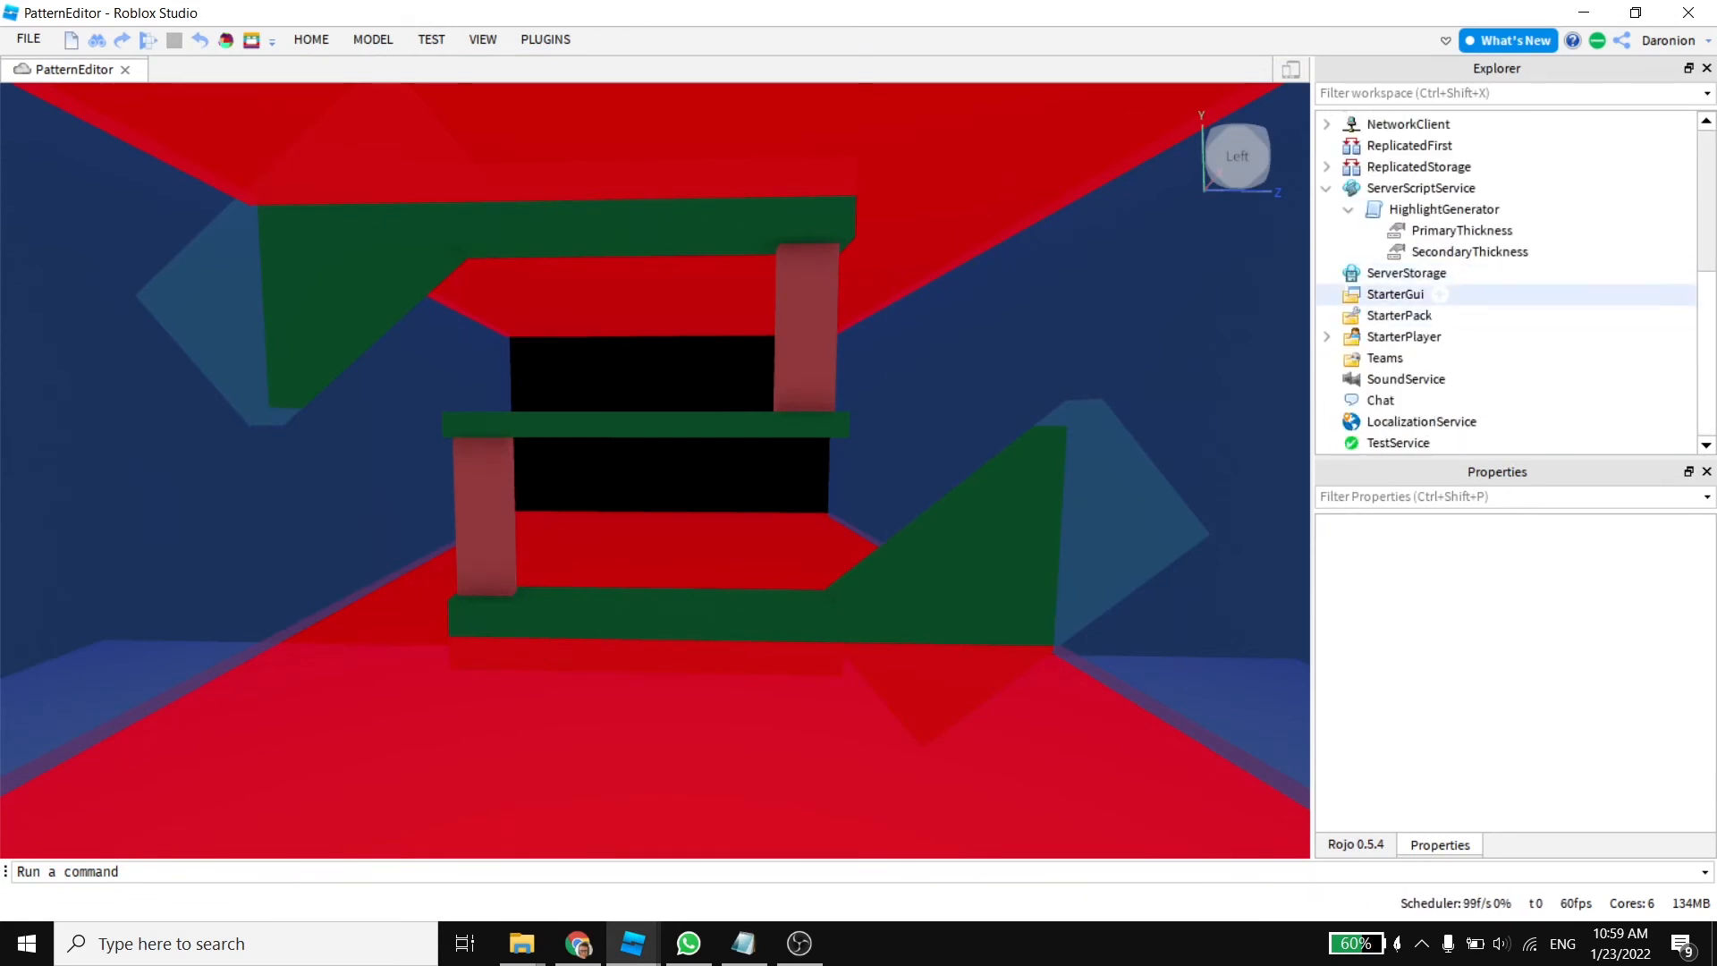
pyautogui.click(1326, 166)
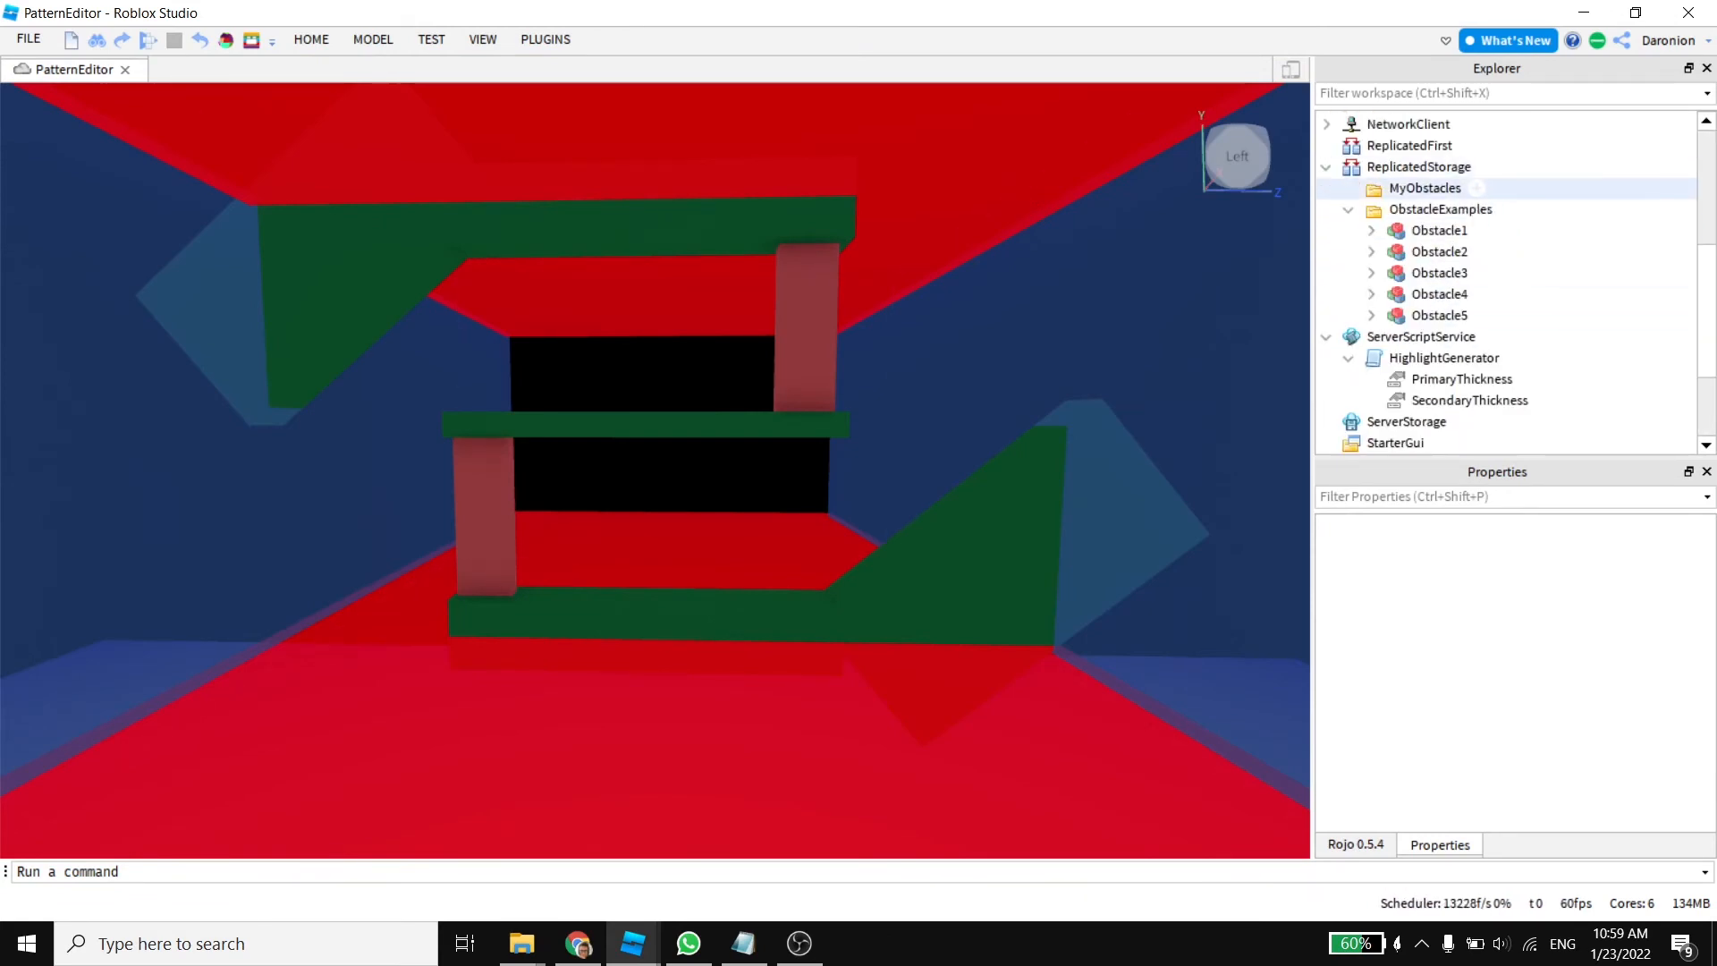
pyautogui.scroll(1, 1431, 188)
pyautogui.click(1425, 248)
pyautogui.rightClick(1394, 250)
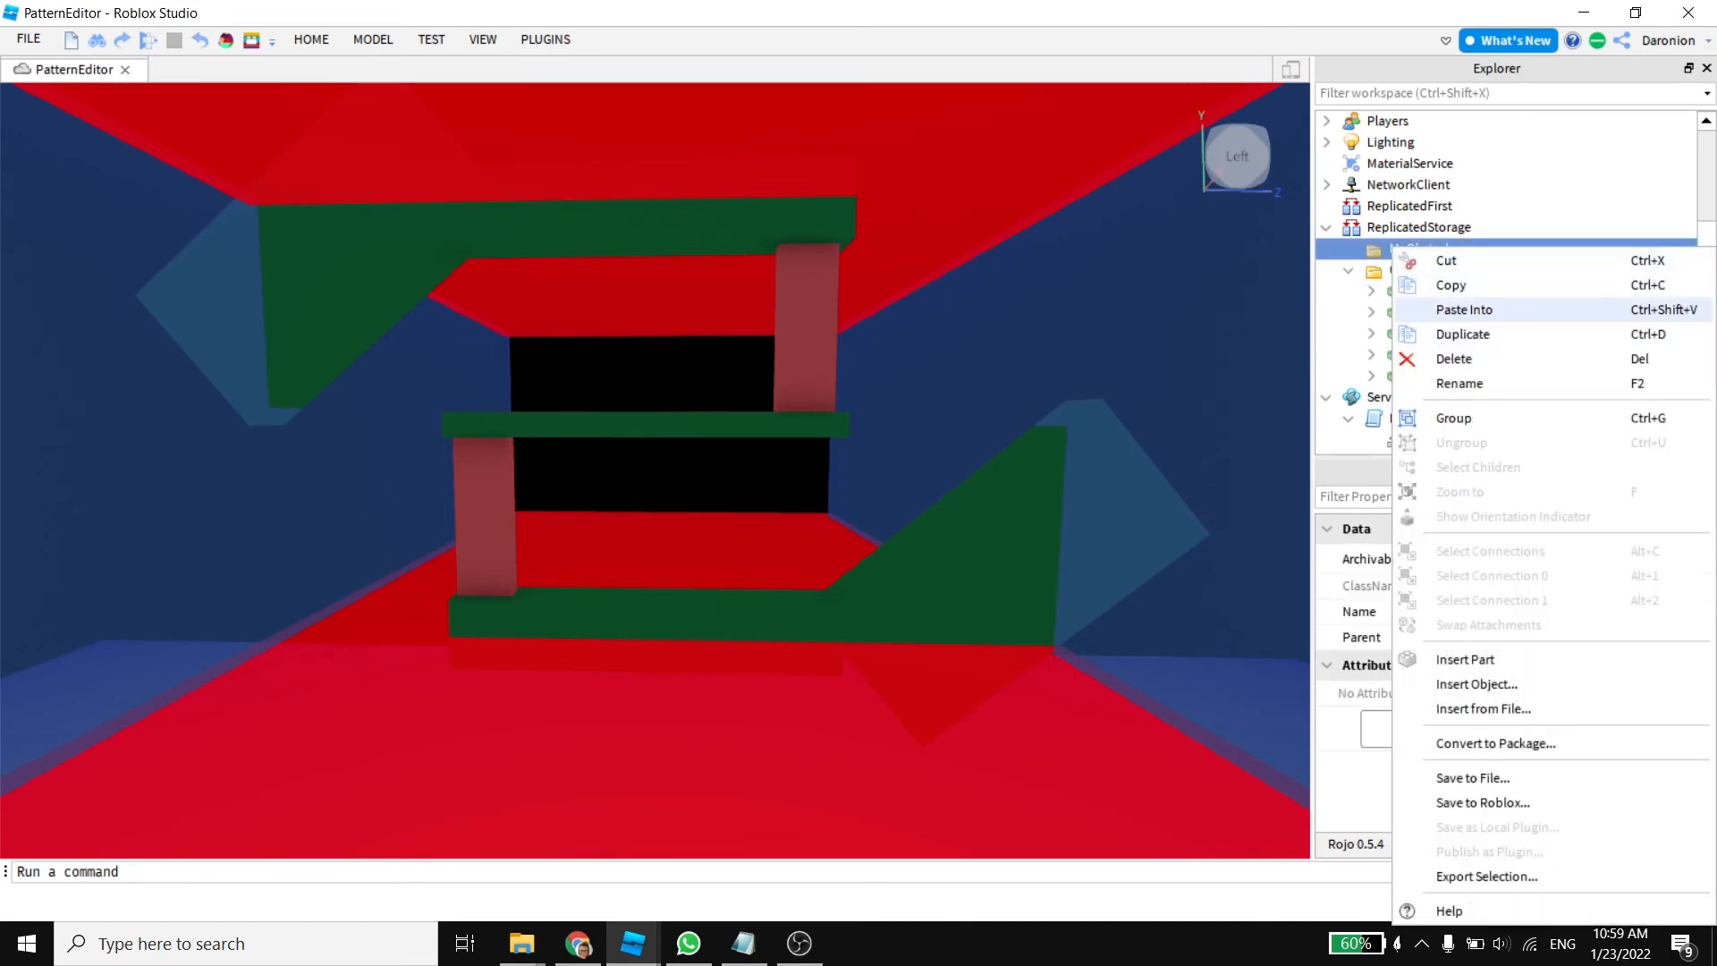
pyautogui.click(1464, 310)
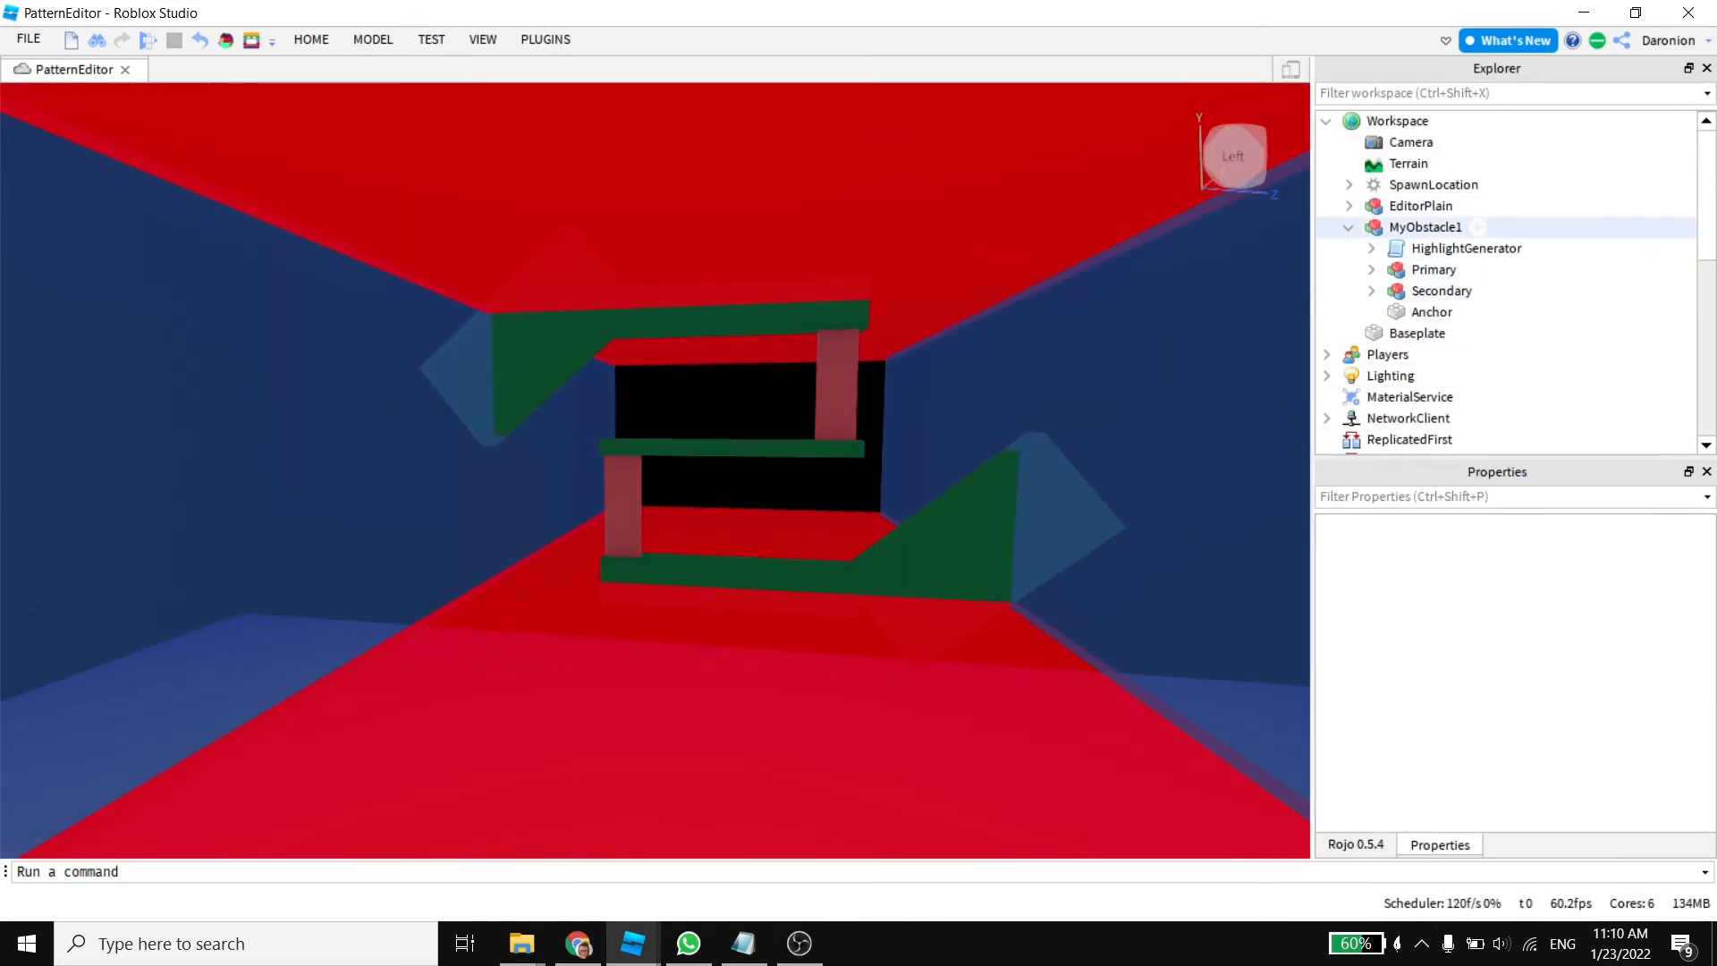
# Step: Delete the original MyObstacle1 from Workspace and move the highlighted copy from MyObstacles into Workspace
pyautogui.click(1425, 227)
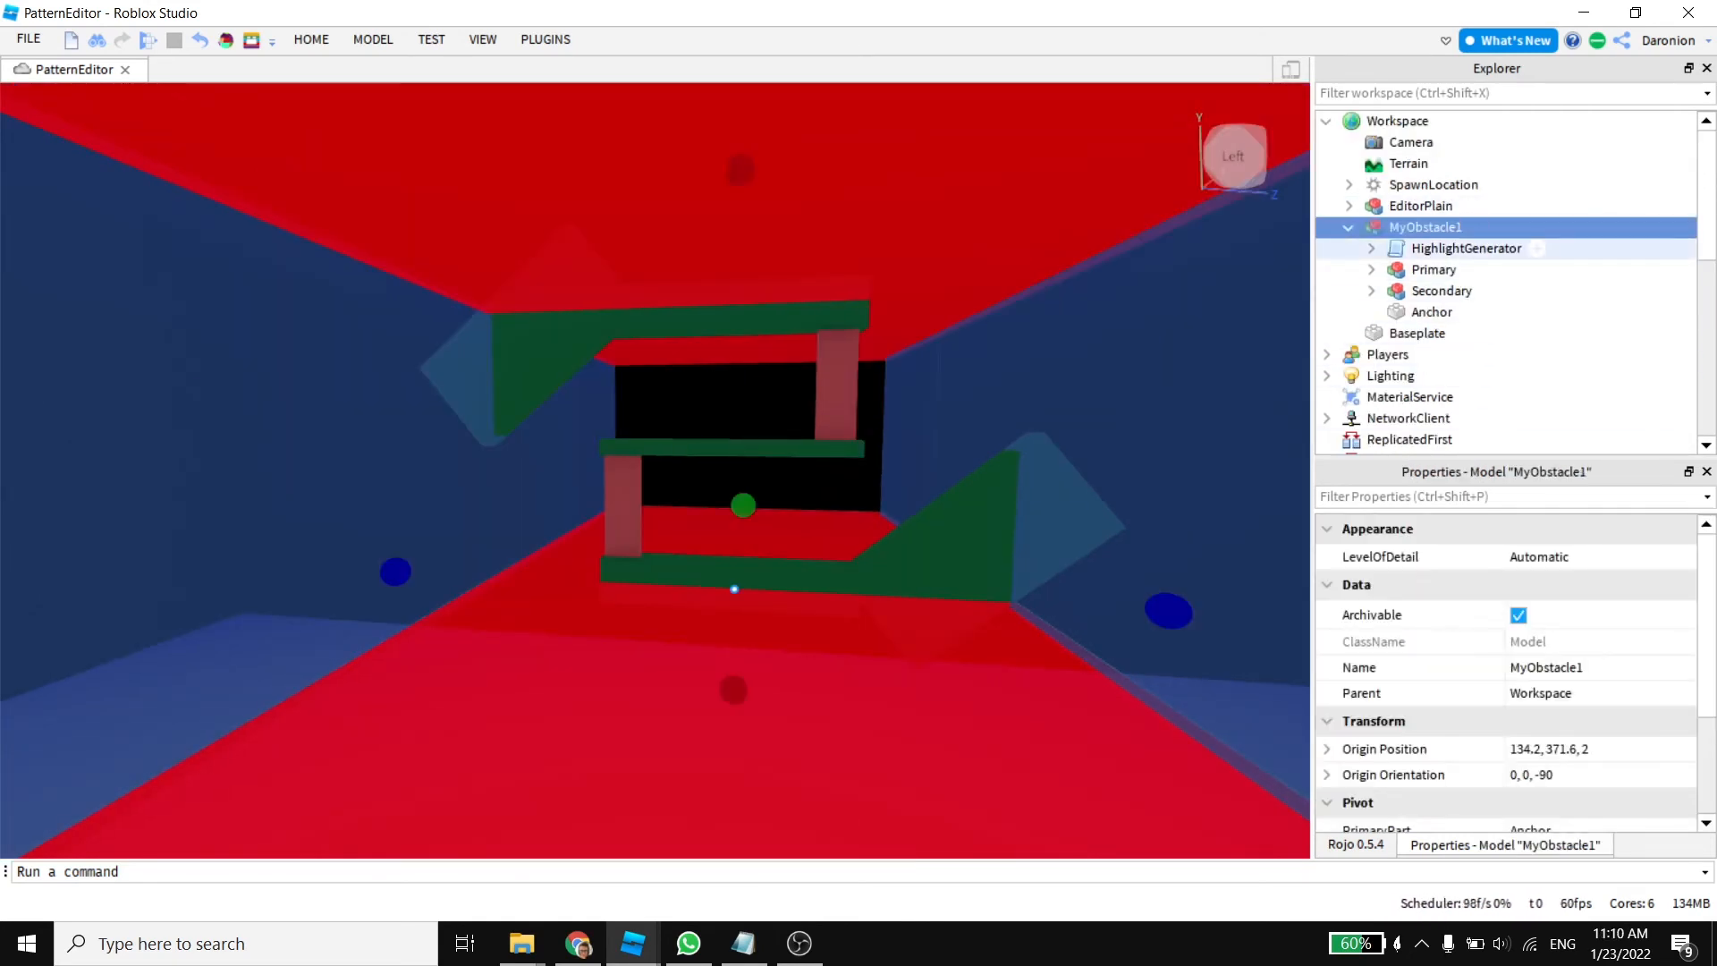
pyautogui.rightClick(1422, 227)
pyautogui.click(1449, 337)
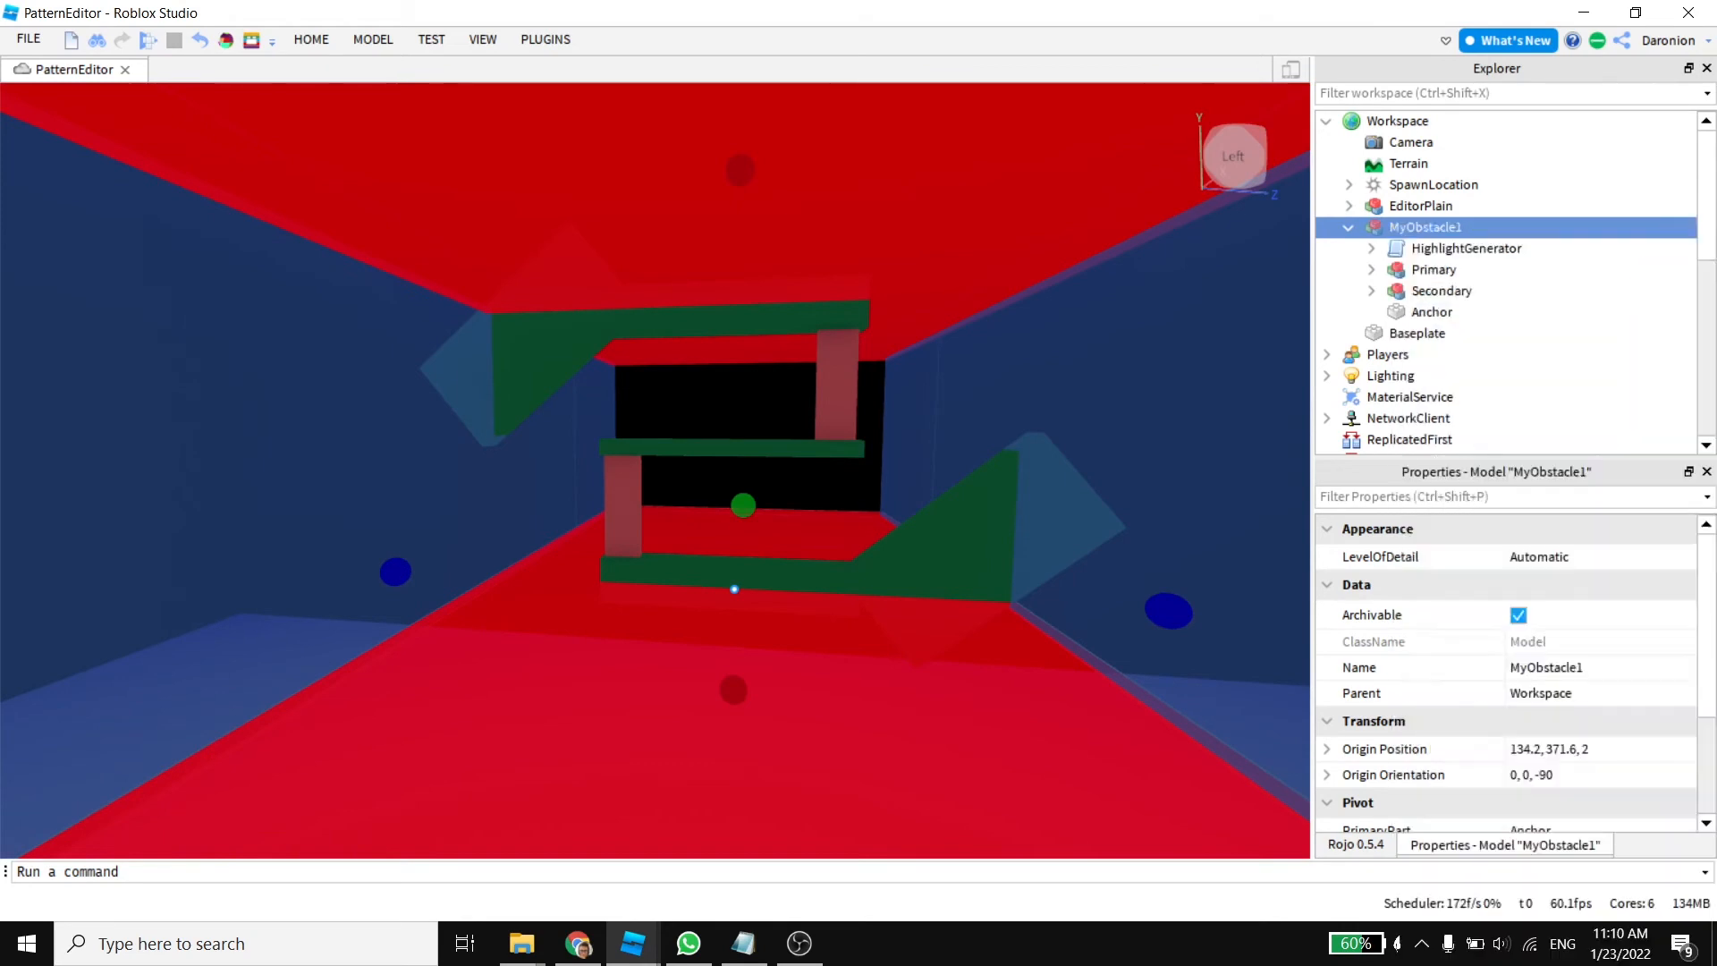
pyautogui.scroll(-1, 1431, 334)
pyautogui.moveTo(1439, 334); pyautogui.dragTo(1393, 124)
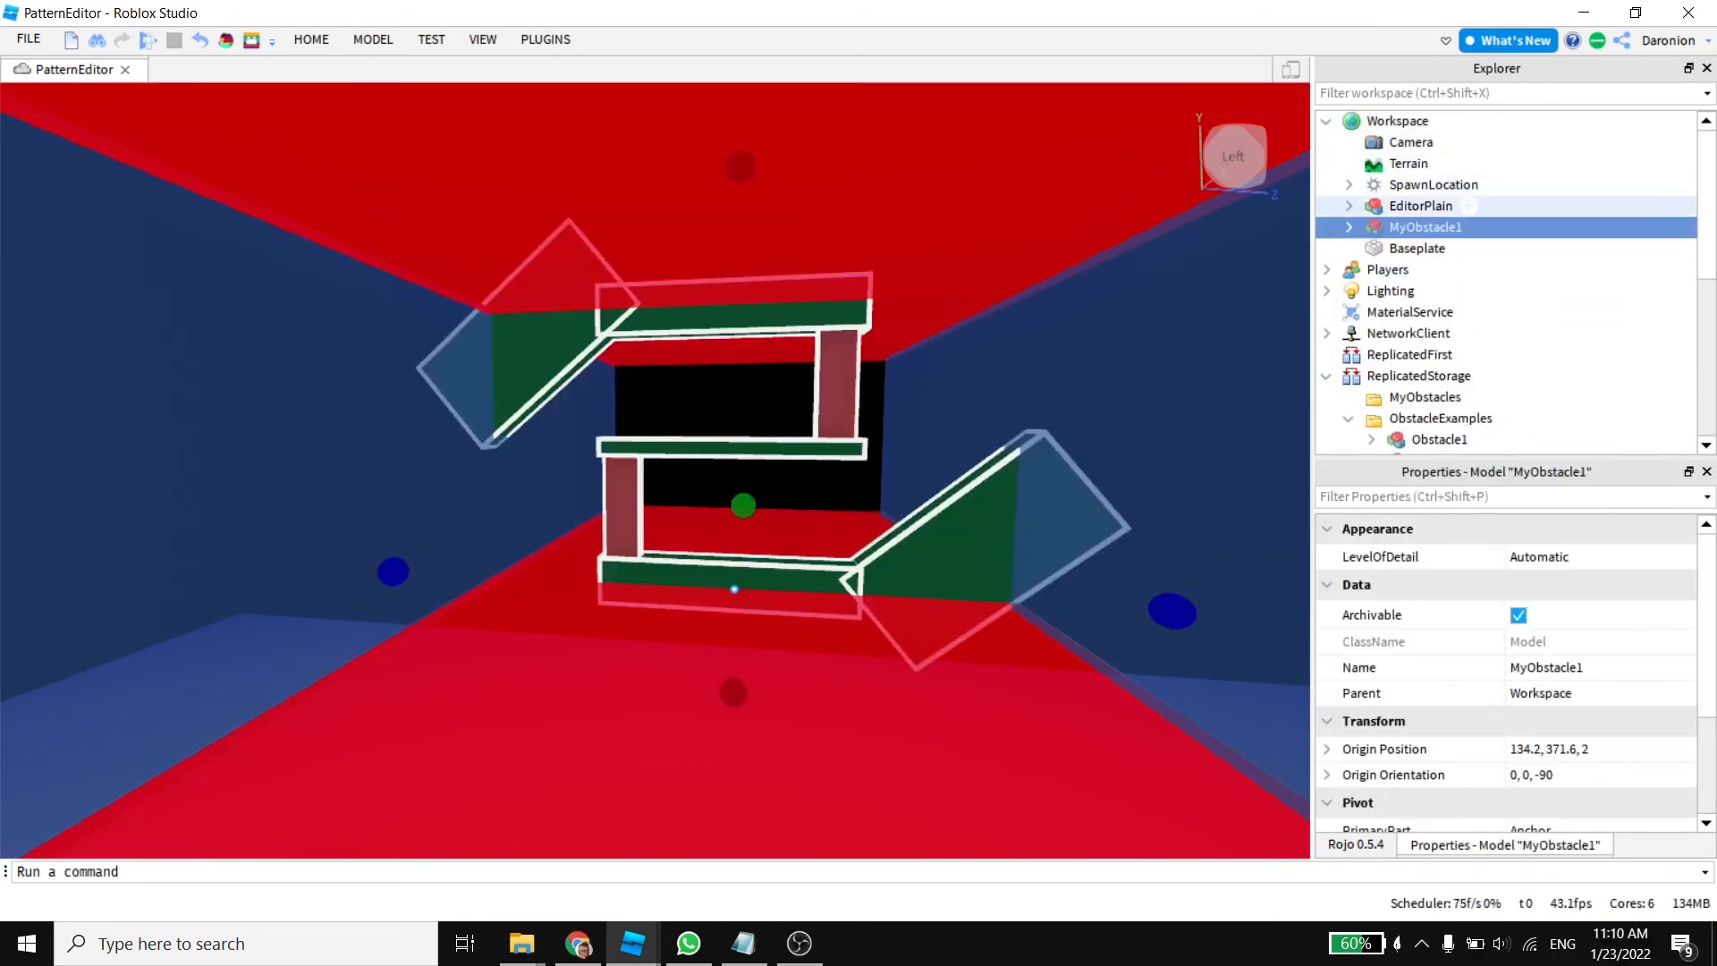
# Step: Delete the HighlightGenerator script from the MyObstacle1 model in Workspace
pyautogui.moveTo(895, 447)
pyautogui.mouseDown(button='right')
pyautogui.moveTo(917, 447)
pyautogui.moveTo(878, 446)
pyautogui.mouseUp(button='right')
pyautogui.press('w')
pyautogui.press('w')
pyautogui.click(1349, 227)
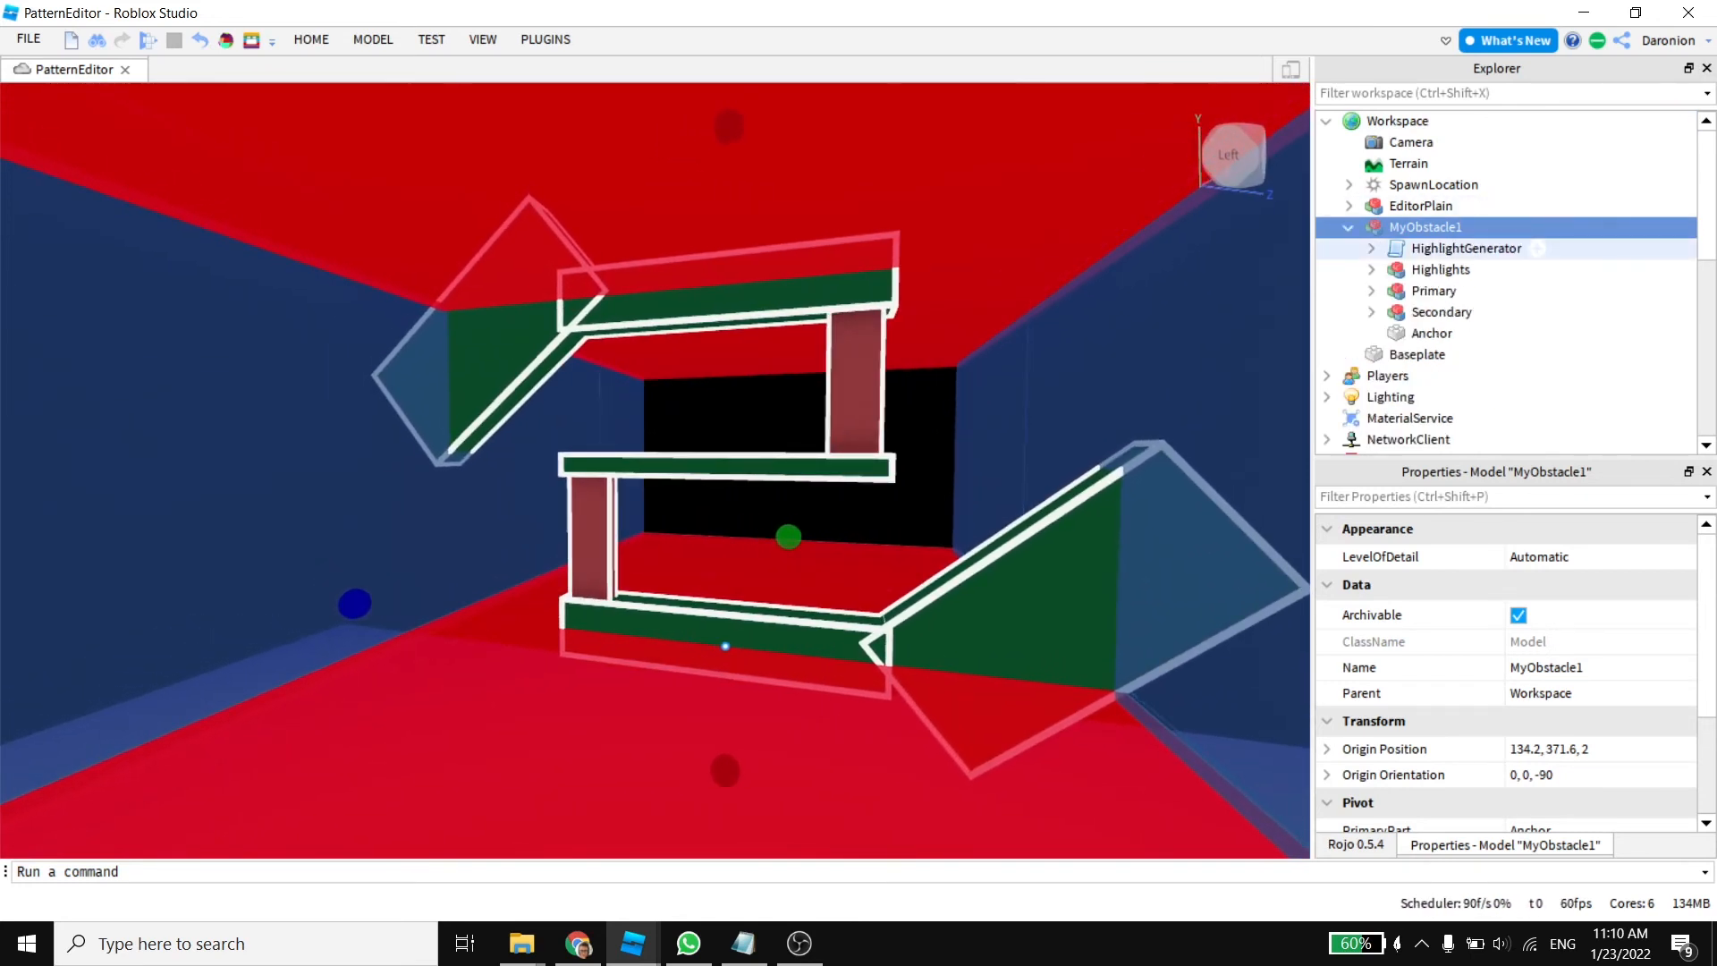
pyautogui.click(1466, 248)
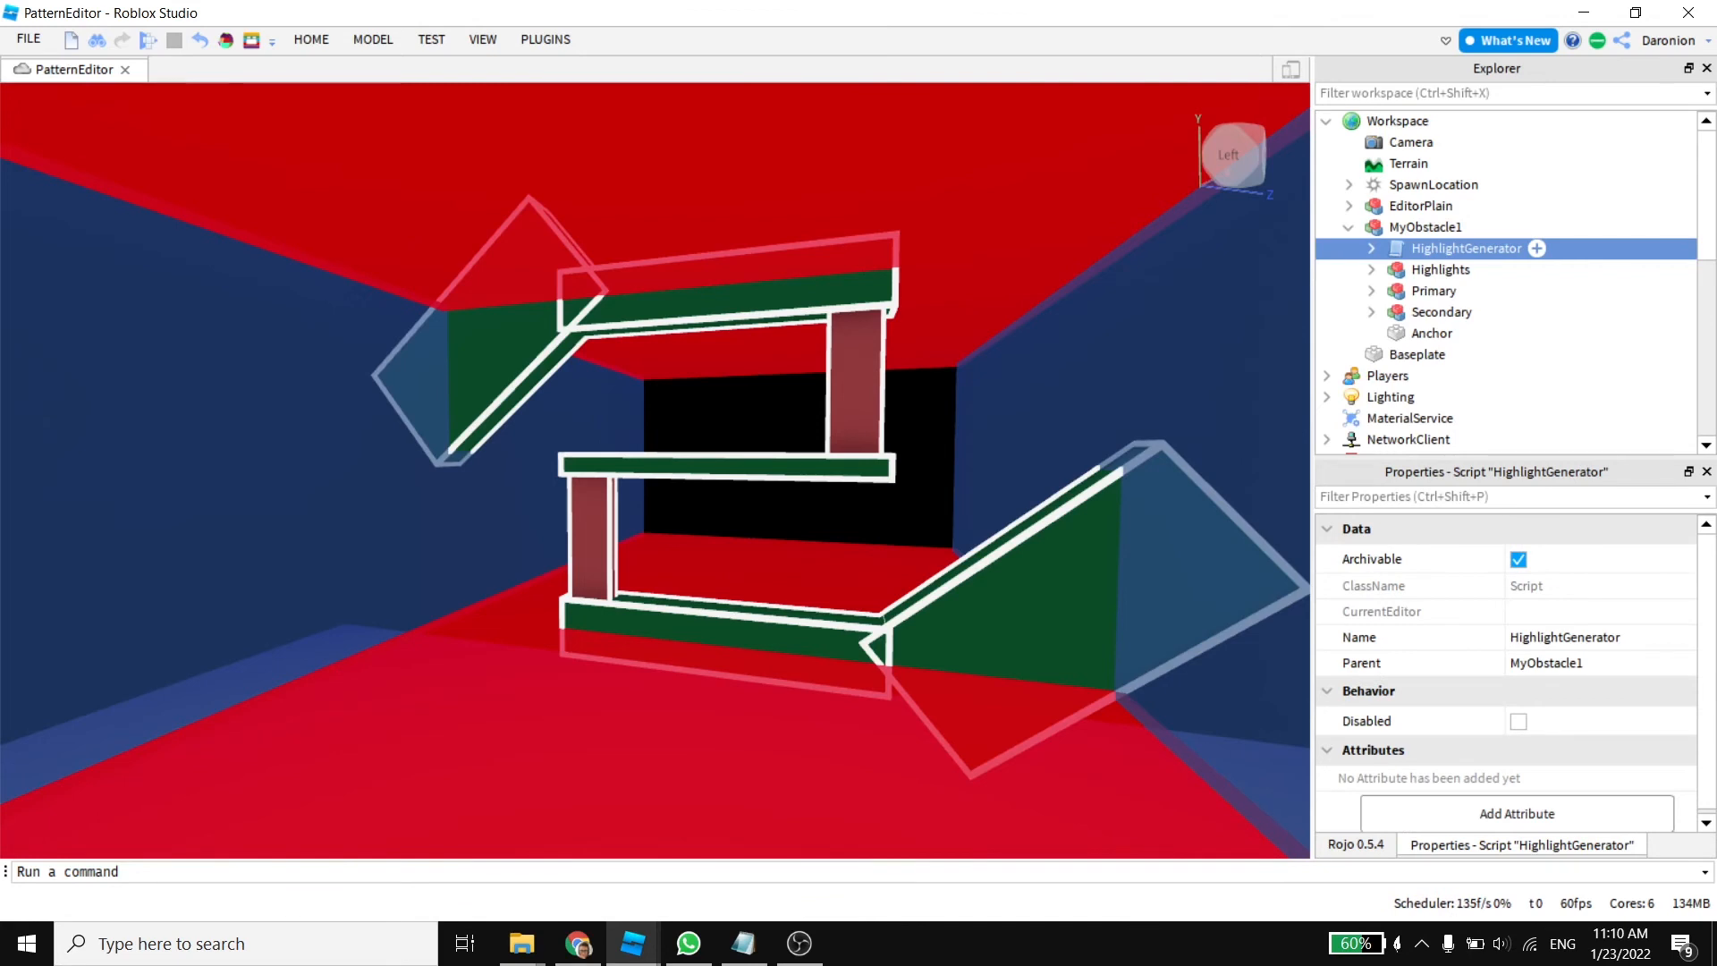
pyautogui.press('Delete')
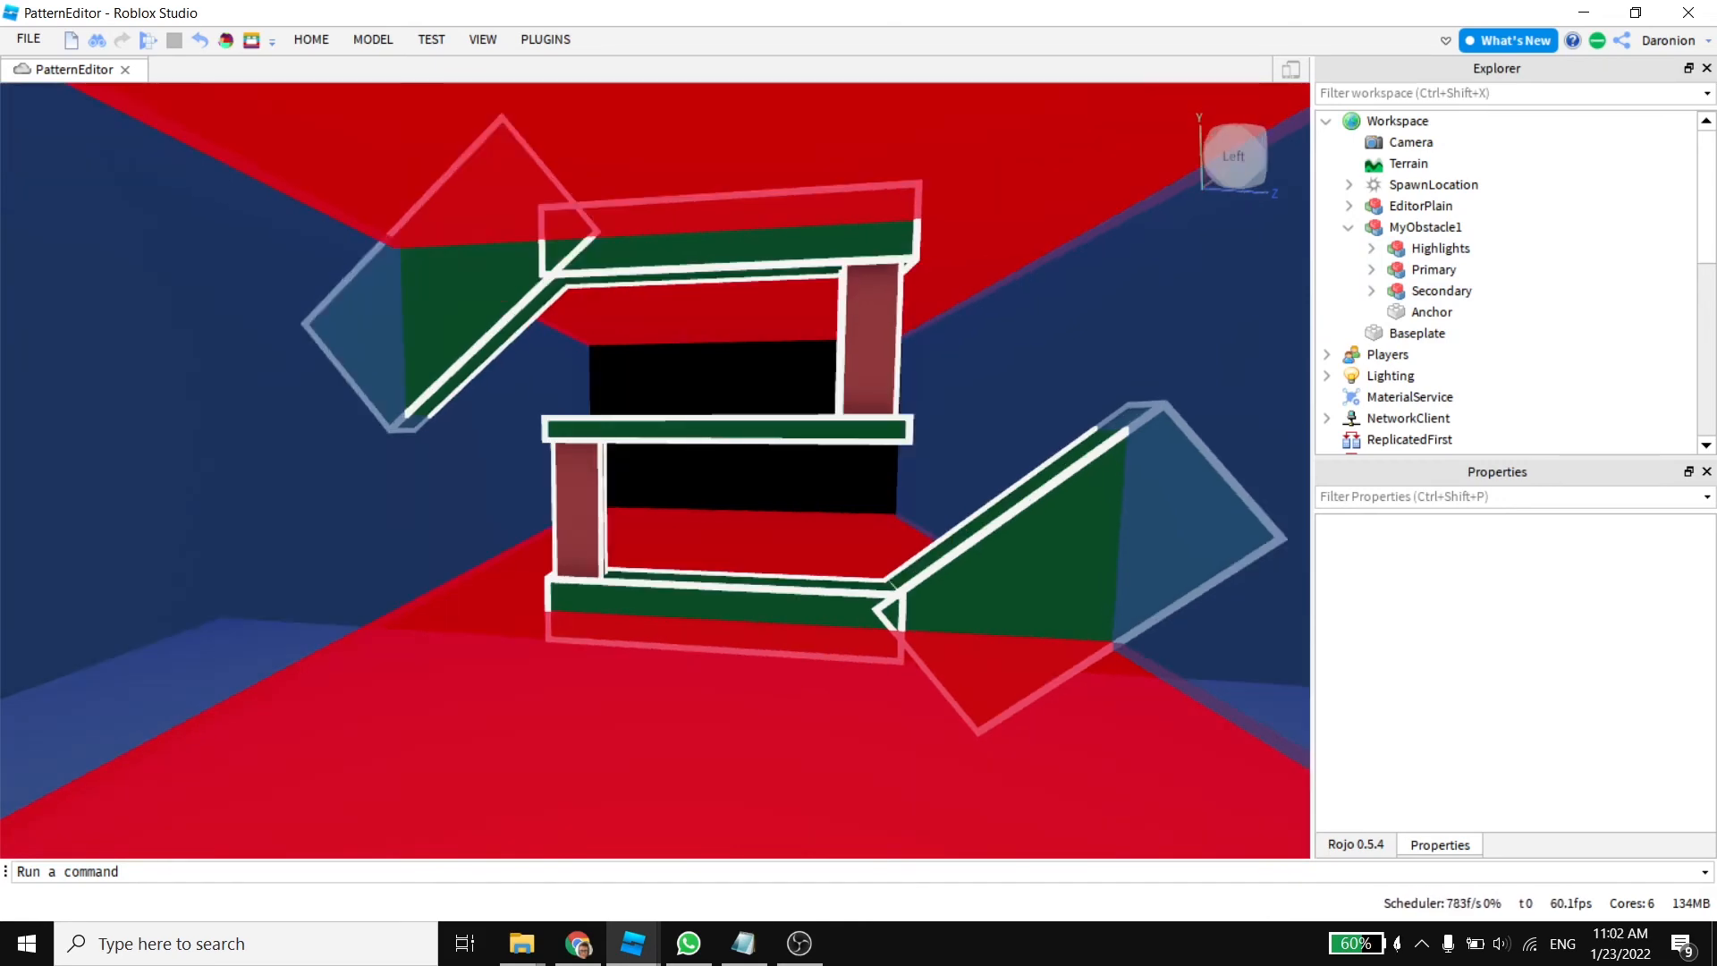
# Step: Shorten the diagonal highlight on the upper slanted bar so it ends where it meets the upper horizontal bar
pyautogui.scroll(3, 652, 469)
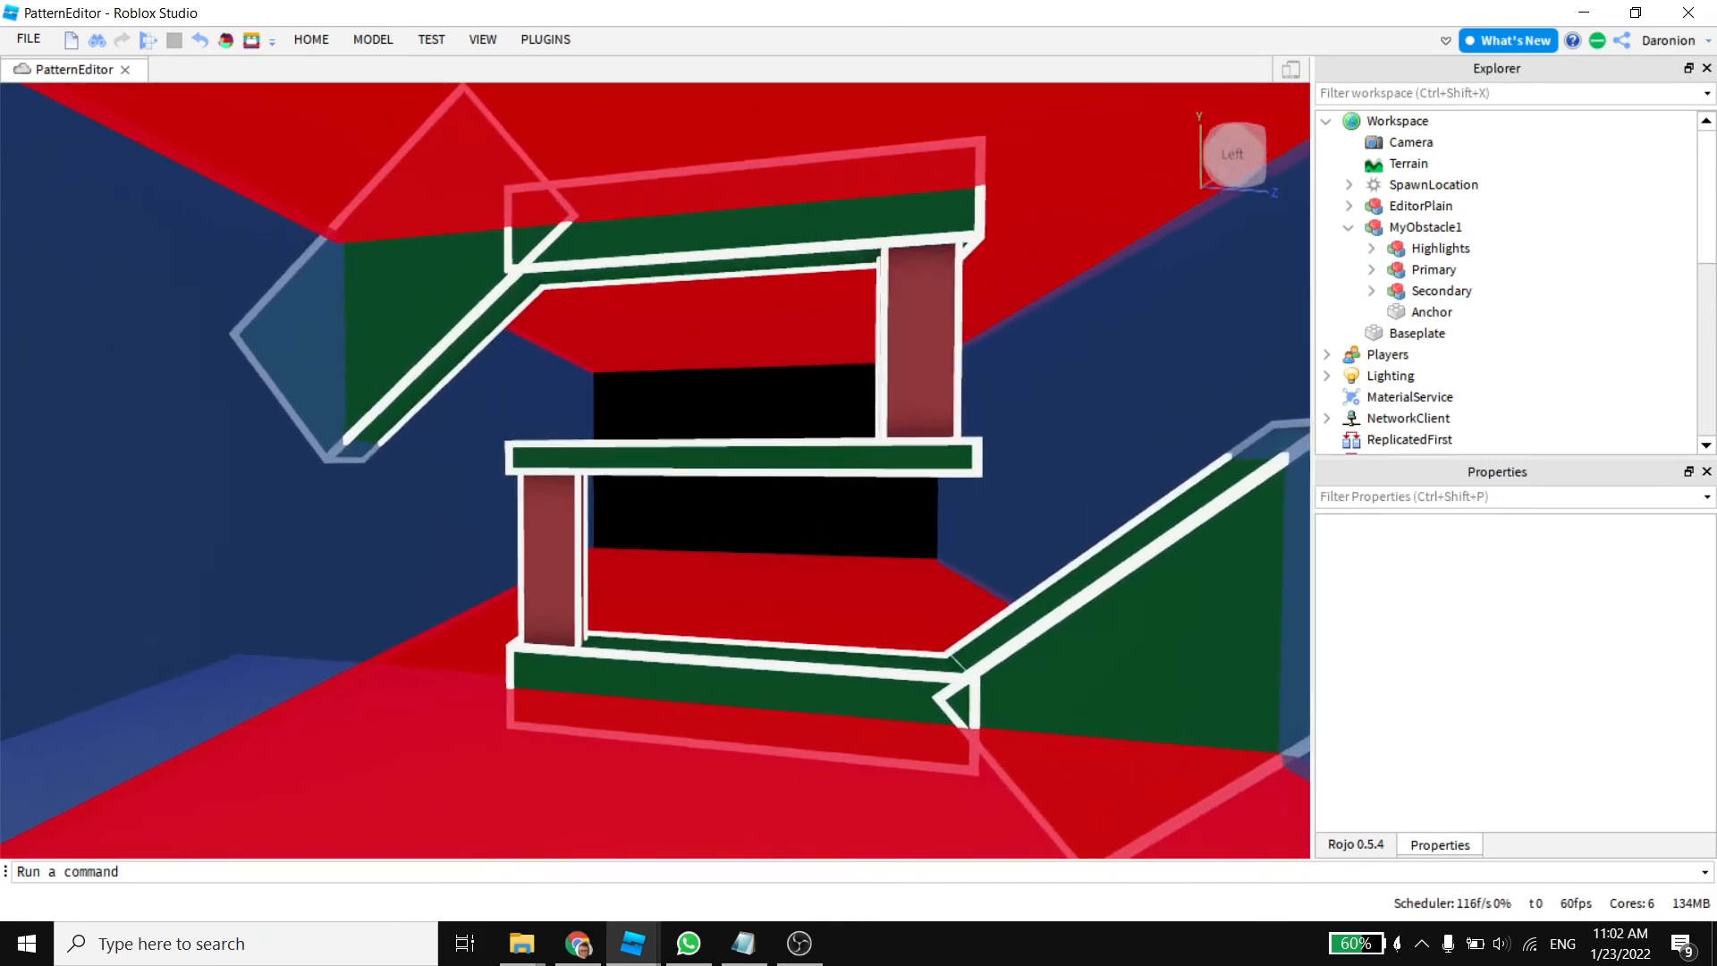
pyautogui.moveTo(655, 470); pyautogui.dragTo(577, 376, button='right')
pyautogui.press('w')
pyautogui.keyDown('alt'); pyautogui.click(577, 543); pyautogui.keyUp('alt')
pyautogui.press('s')
pyautogui.moveTo(577, 544); pyautogui.dragTo(501, 544, button='right')
pyautogui.hotkey('ctrl', '3')
pyautogui.press('w')
pyautogui.press('d')
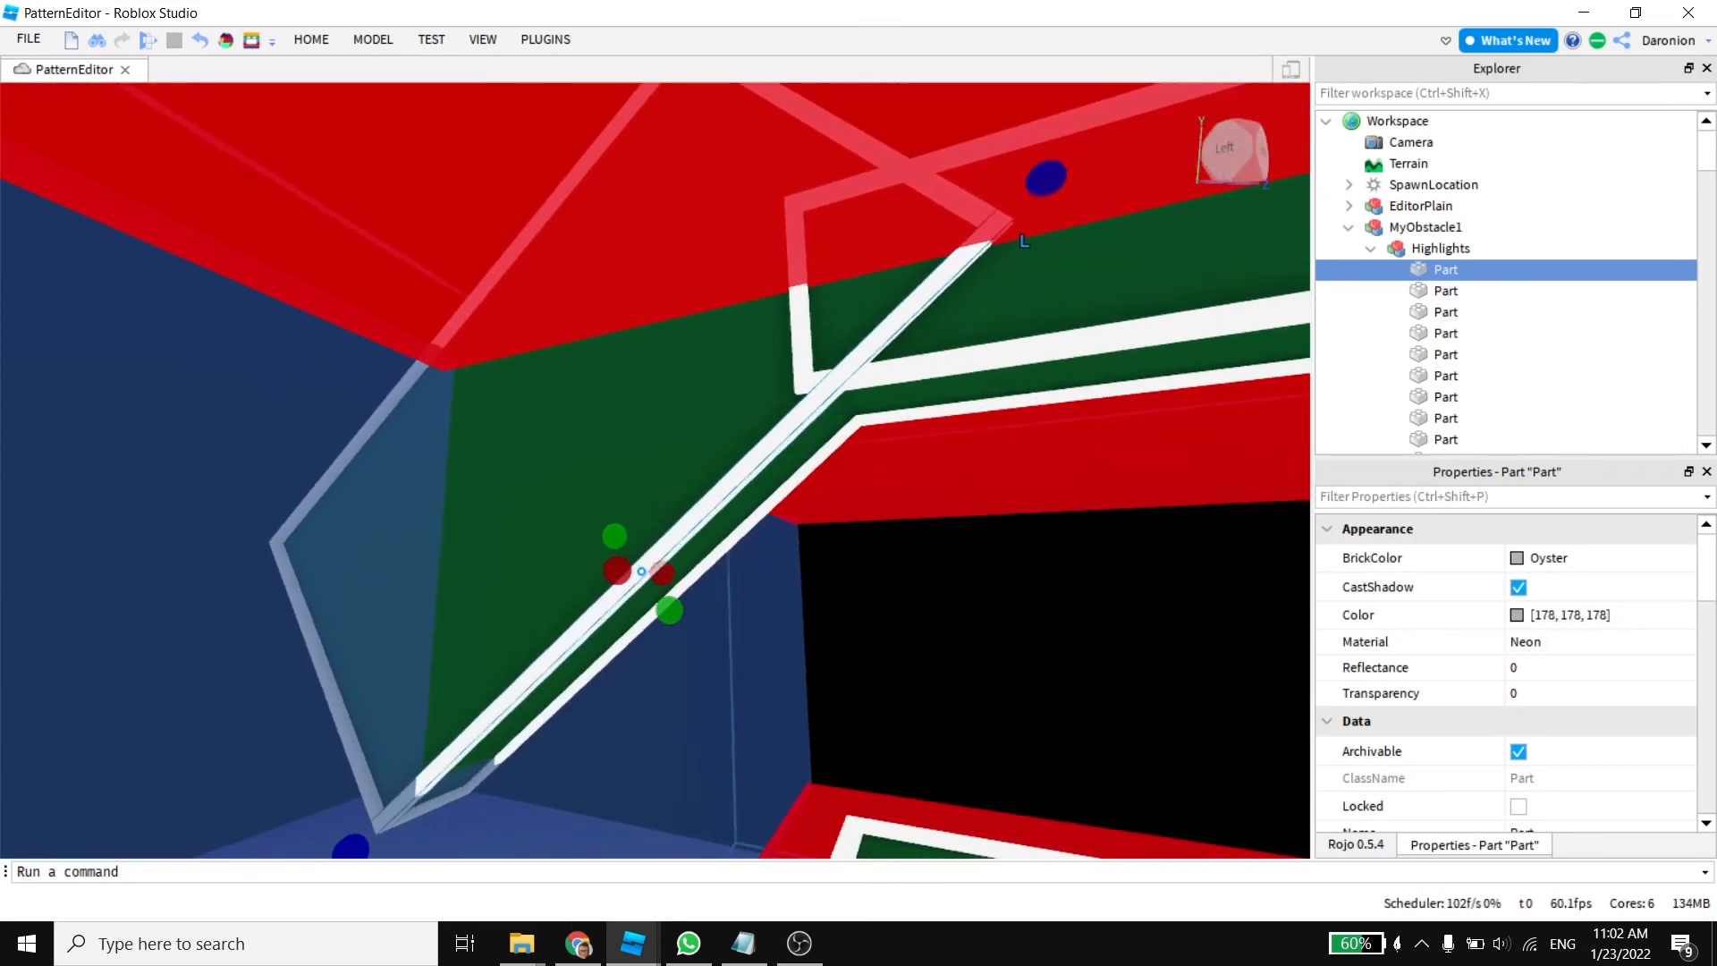
pyautogui.moveTo(1046, 181); pyautogui.dragTo(933, 287)
pyautogui.moveTo(875, 344); pyautogui.dragTo(876, 344)
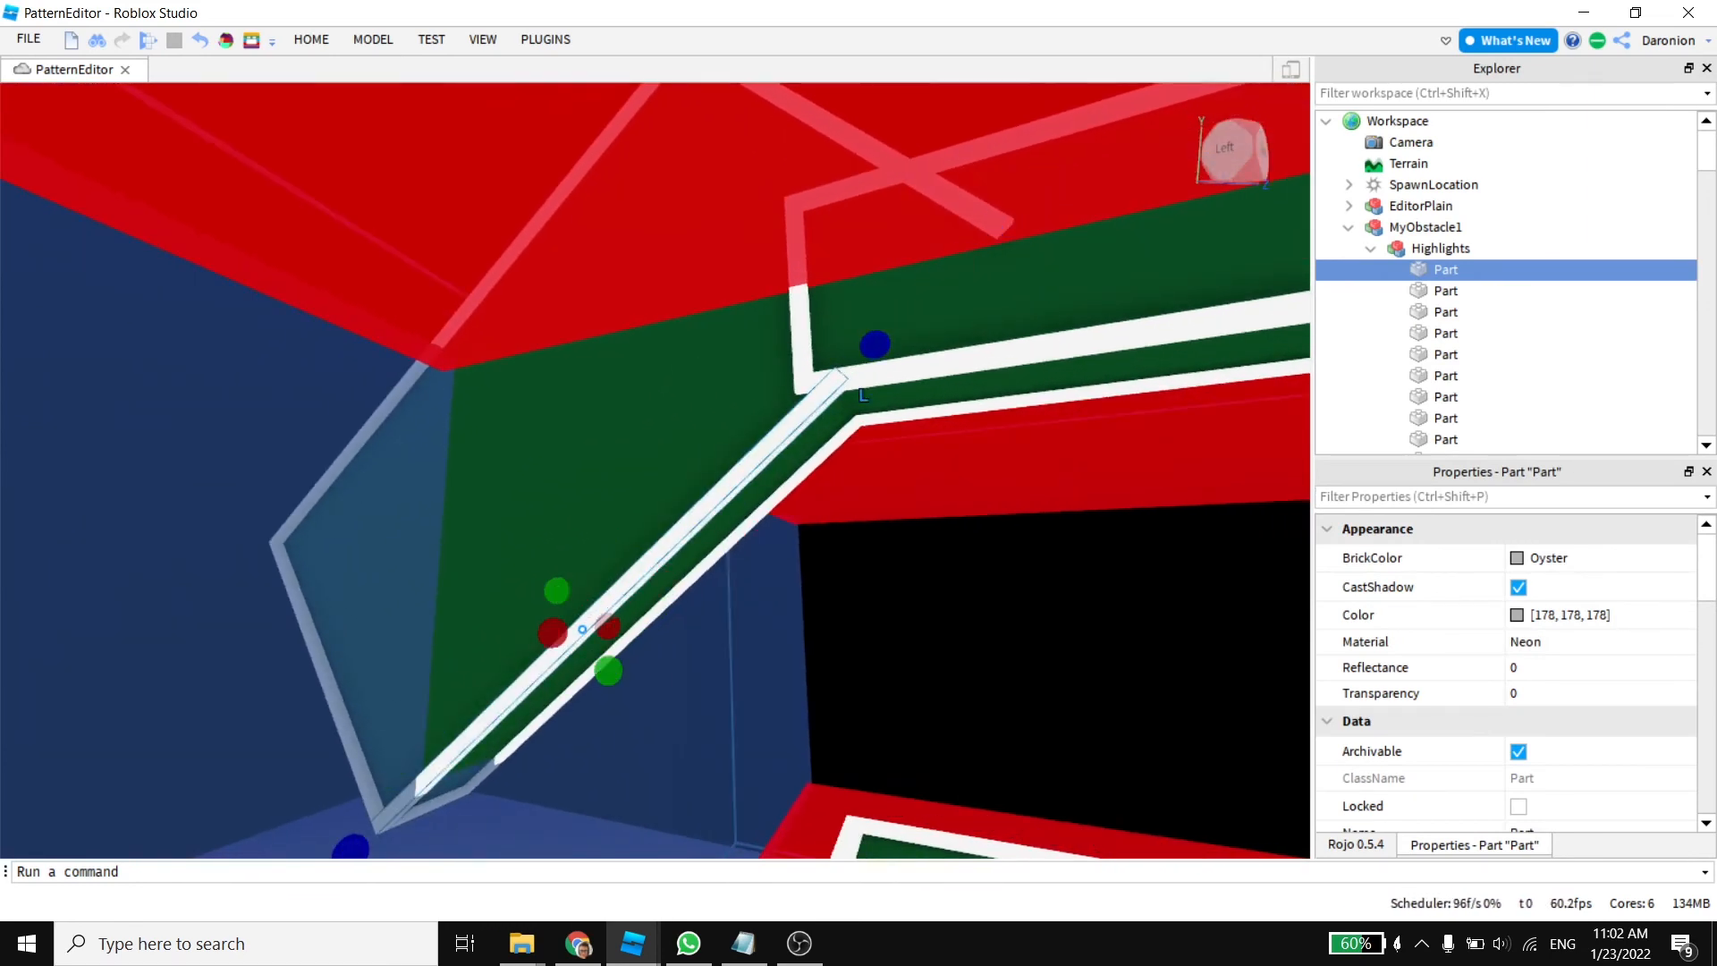
# Step: Trim the upper bar's horizontal highlight back to the diagonal one and delete the short vertical highlight at that joint
pyautogui.keyDown('alt'); pyautogui.click(880, 370); pyautogui.keyUp('alt')
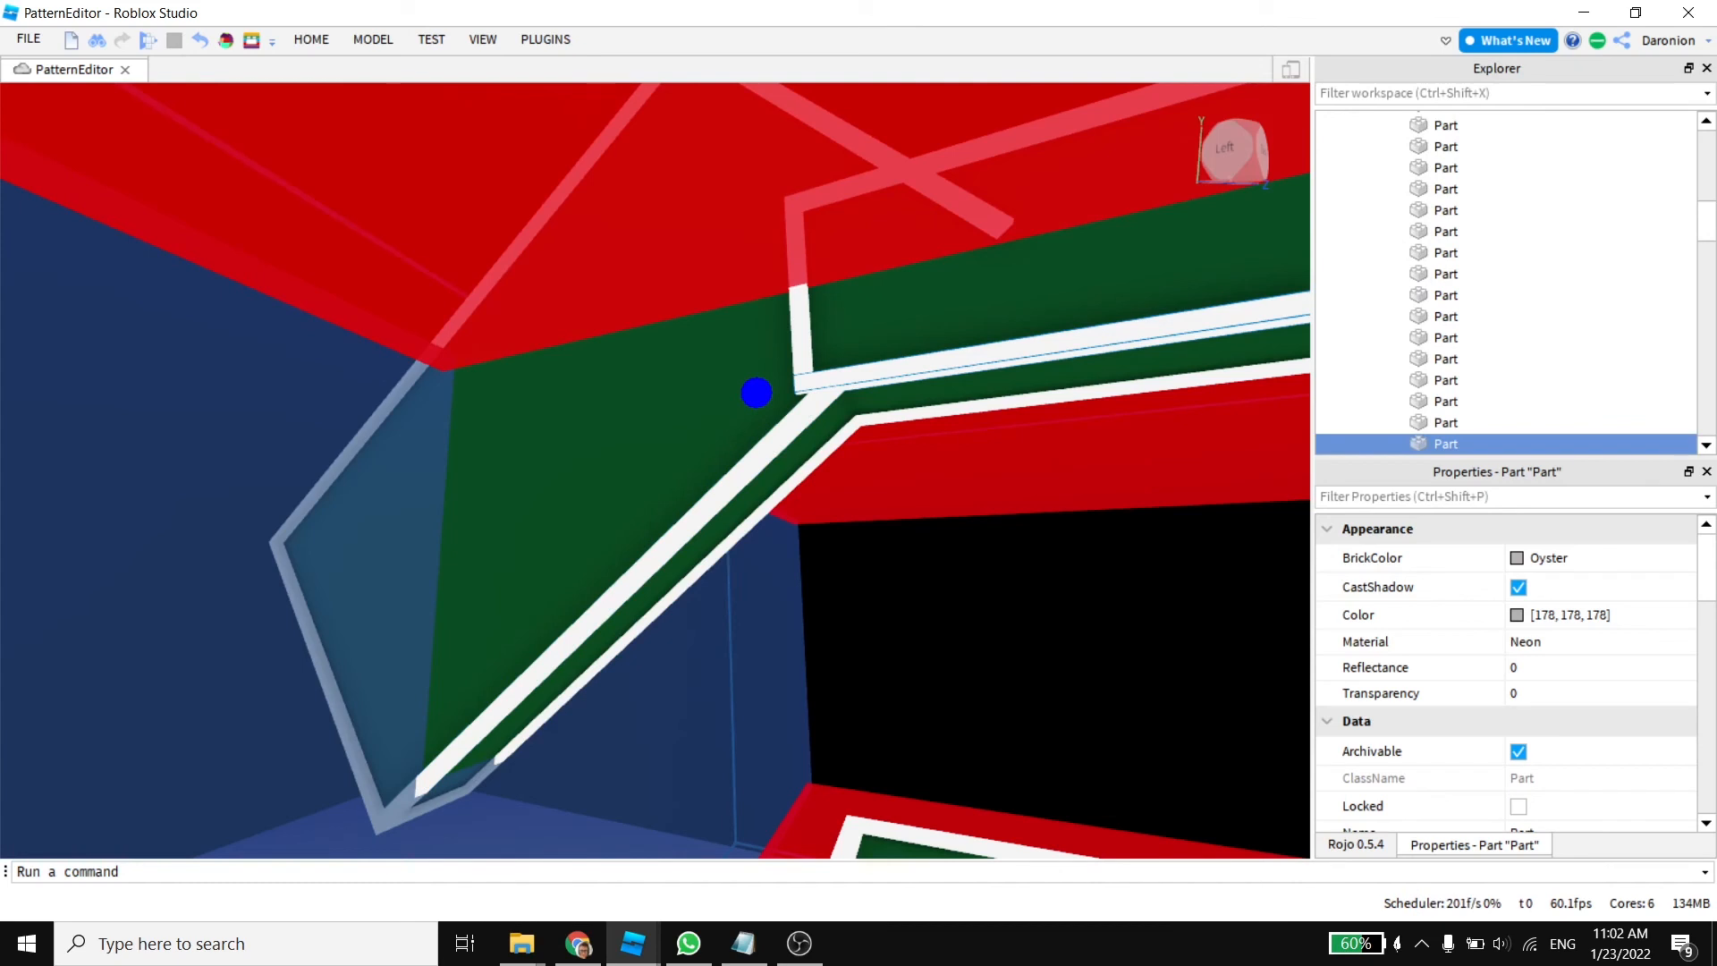
pyautogui.moveTo(757, 393); pyautogui.dragTo(764, 391)
pyautogui.click(825, 401)
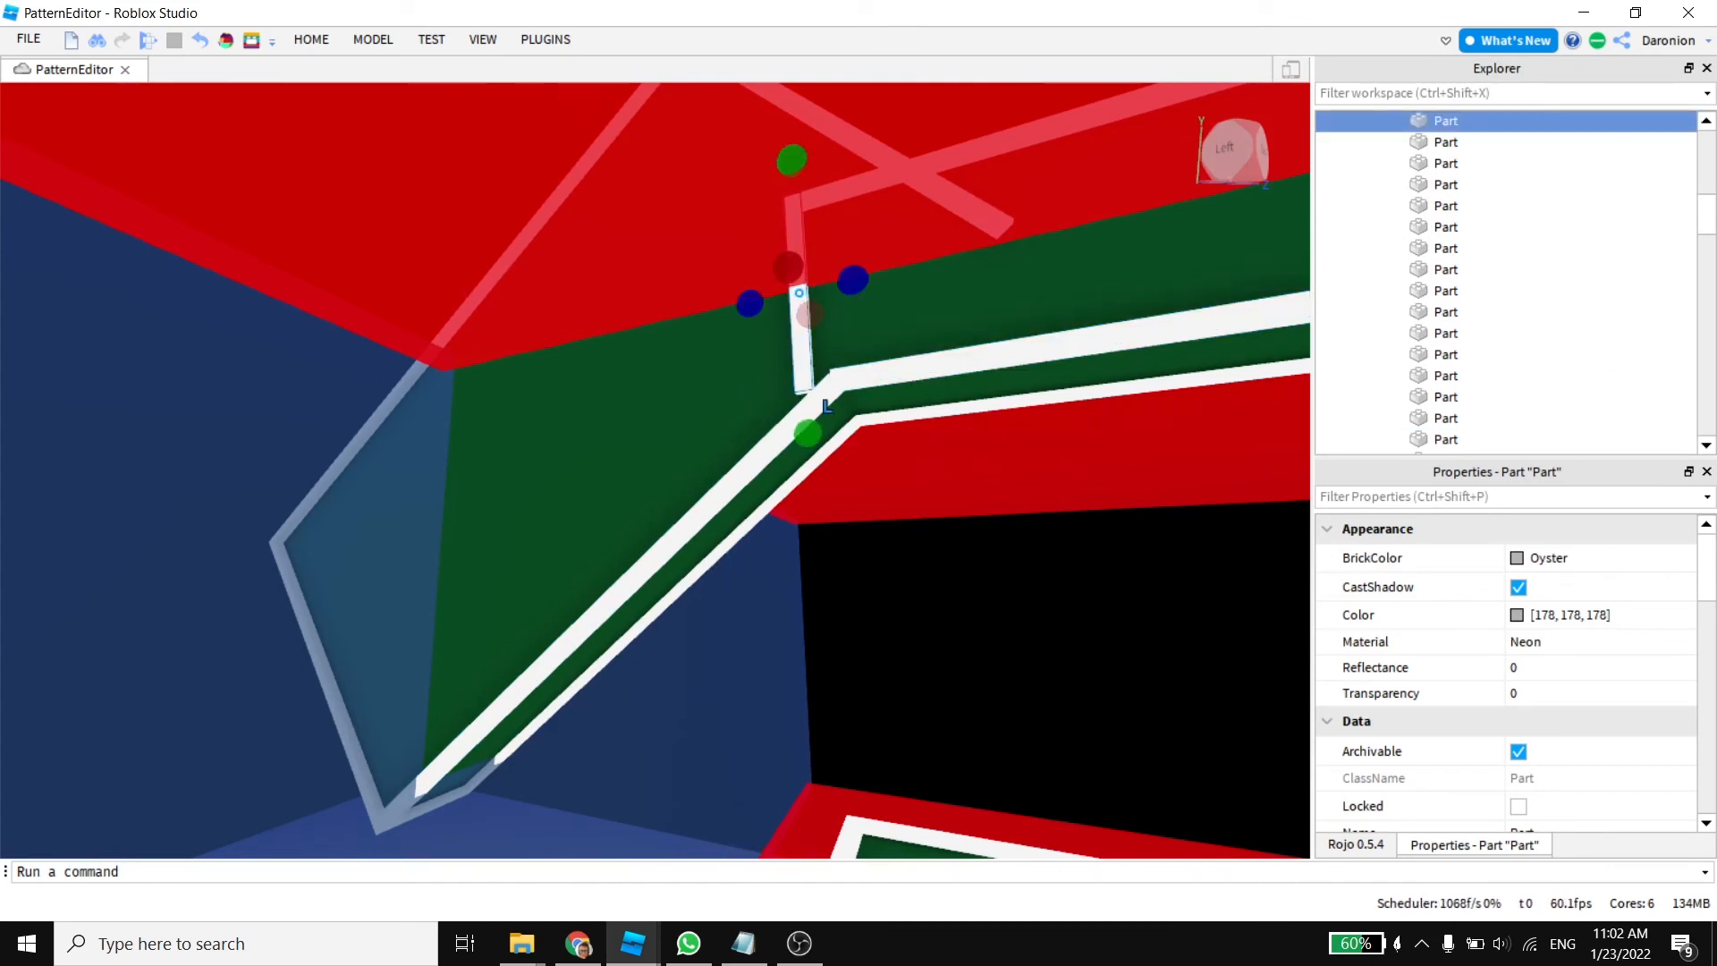
pyautogui.press('Delete')
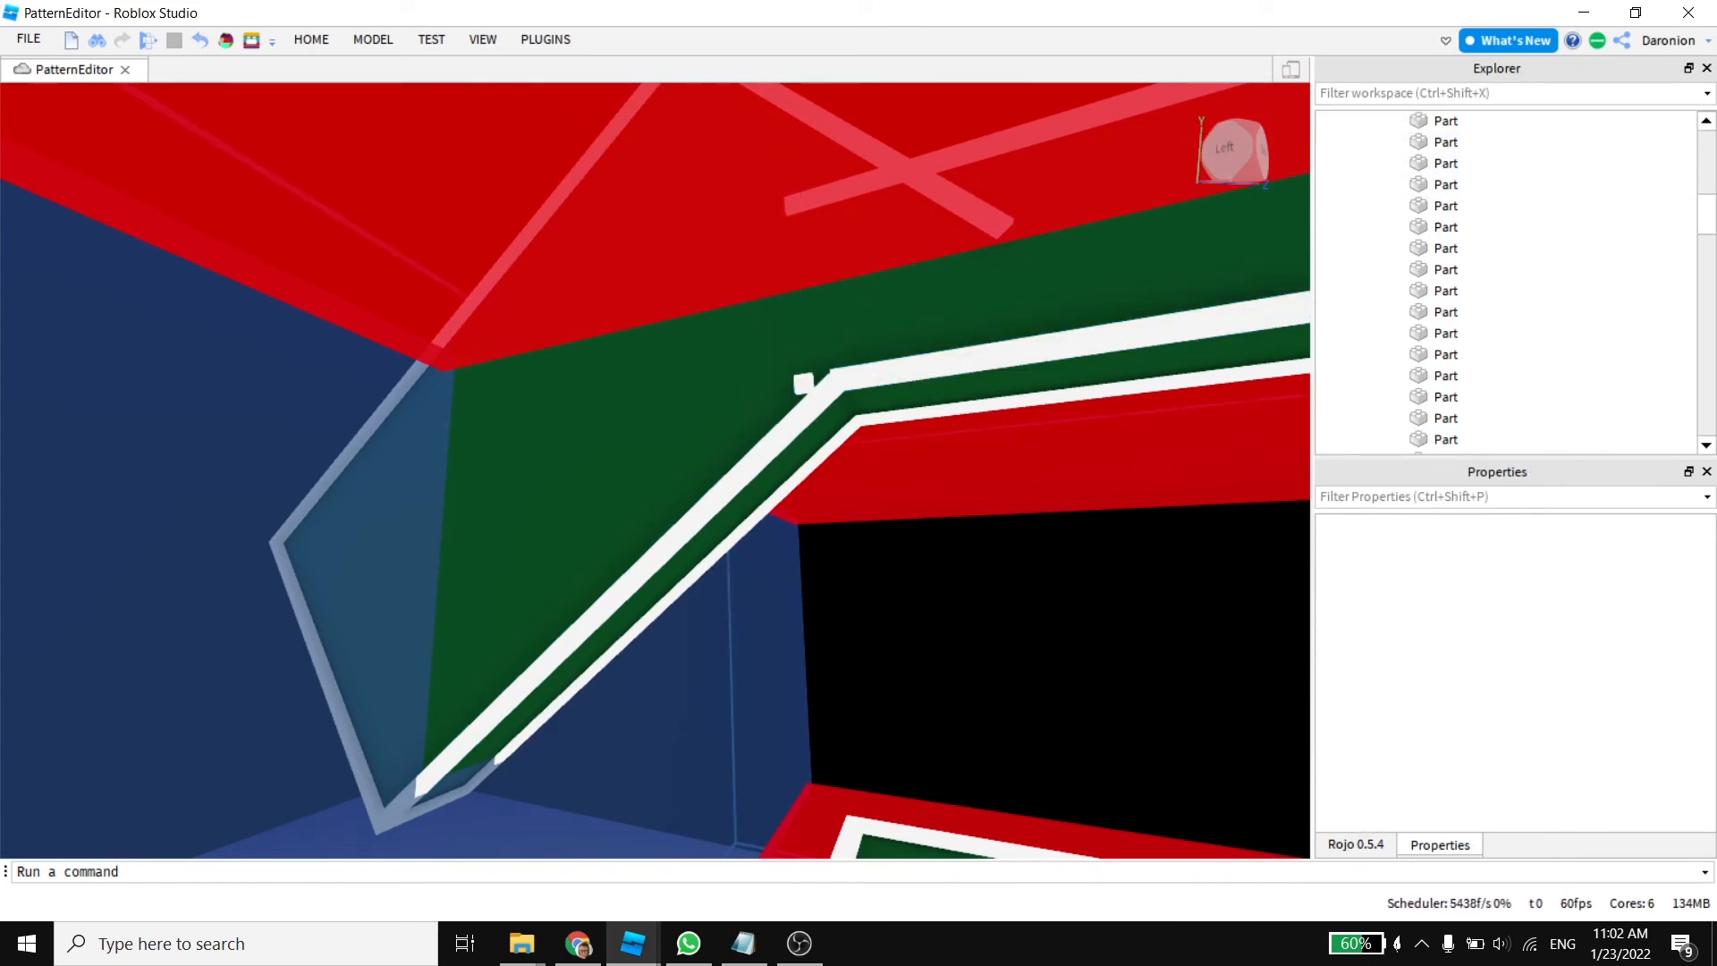
pyautogui.press('Delete')
# Step: Trim the other overlapping highlights around the upper slanted bar's joint and delete the leftover highlight pieces there
pyautogui.moveTo(827, 447); pyautogui.dragTo(898, 430, button='right')
pyautogui.press('w')
pyautogui.press('e')
pyautogui.click(783, 514)
pyautogui.moveTo(904, 663); pyautogui.dragTo(721, 456)
pyautogui.click(581, 415)
pyautogui.moveTo(368, 418); pyautogui.dragTo(633, 410)
pyautogui.click(422, 410)
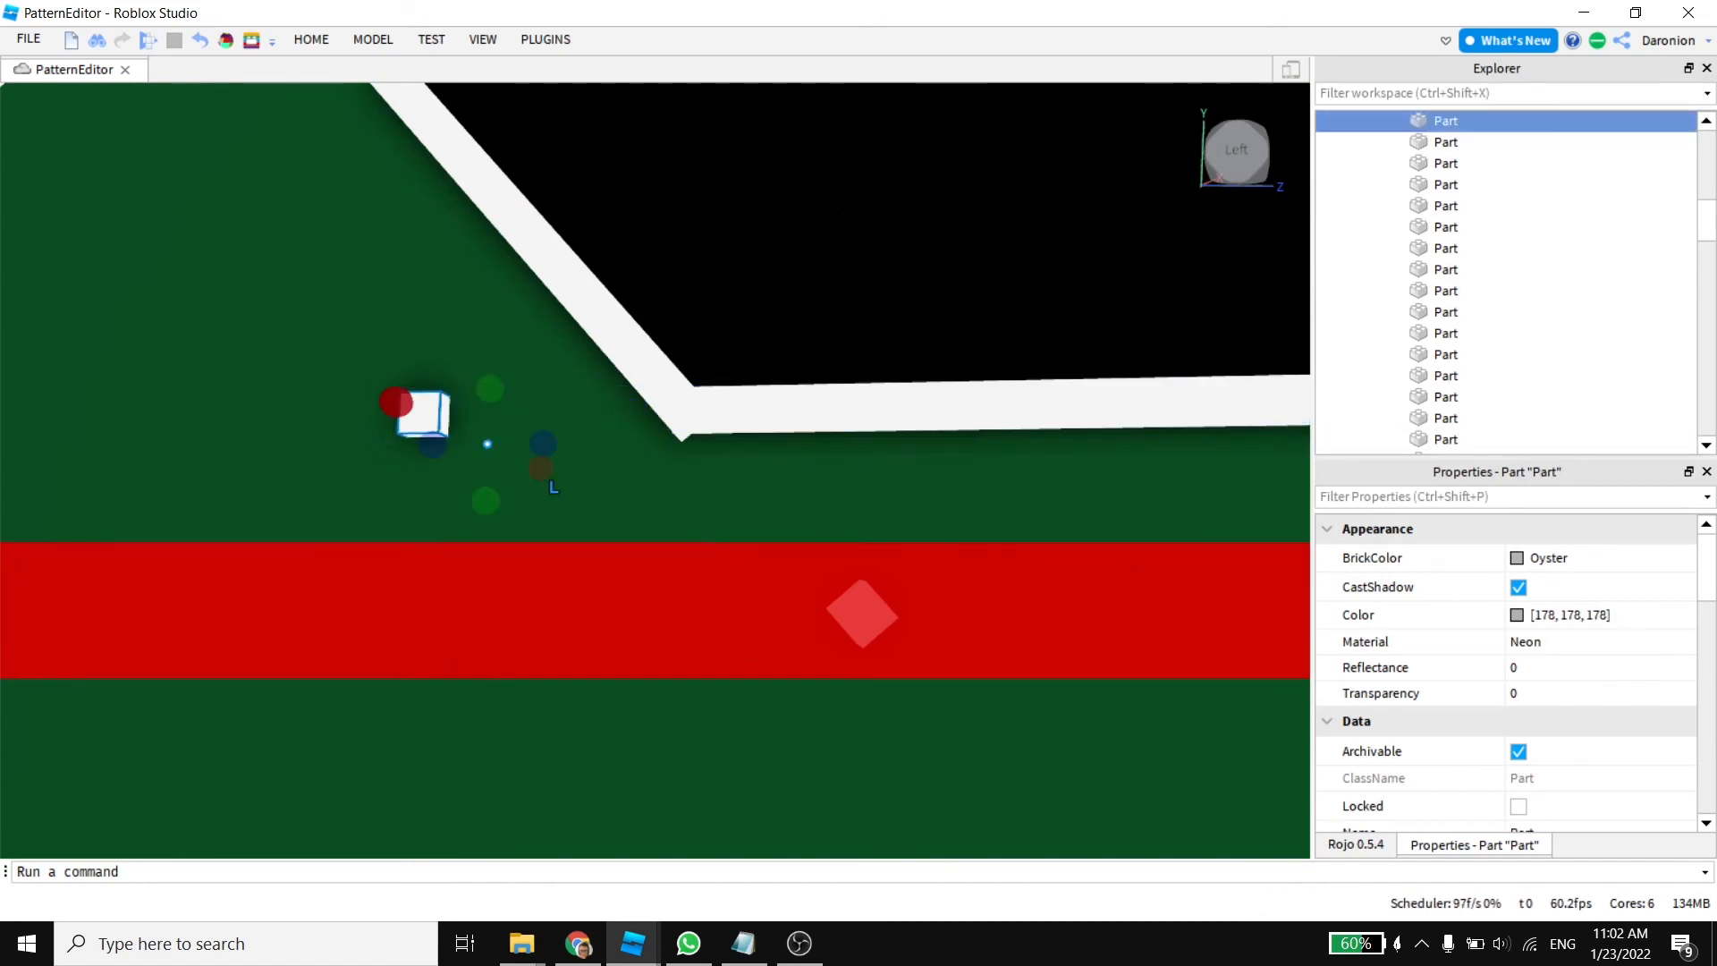
pyautogui.press('Delete')
pyautogui.press('w')
pyautogui.moveTo(661, 572); pyautogui.dragTo(716, 702, button='right')
pyautogui.click(762, 650)
pyautogui.press('Delete')
# Step: Trim the remaining overlapping highlights so they meet at the joints between slanted and horizontal bars, and delete the surplus piece
pyautogui.press('s')
pyautogui.press('w')
pyautogui.press('d')
pyautogui.press('w')
pyautogui.press('w')
pyautogui.click(636, 617)
pyautogui.moveTo(580, 660); pyautogui.dragTo(803, 542)
pyautogui.click(702, 542)
pyautogui.click(780, 617)
pyautogui.press('s')
pyautogui.moveTo(780, 617)
pyautogui.mouseDown(button='right')
pyautogui.moveTo(776, 582)
pyautogui.moveTo(776, 617)
pyautogui.mouseUp(button='right')
pyautogui.press('w')
pyautogui.click(774, 615)
pyautogui.moveTo(683, 498); pyautogui.dragTo(797, 644)
pyautogui.click(712, 544)
pyautogui.press('Delete')
pyautogui.press('d')
pyautogui.moveTo(712, 544)
pyautogui.mouseDown(button='right')
pyautogui.moveTo(805, 538)
pyautogui.moveTo(751, 510)
pyautogui.moveTo(716, 537)
pyautogui.moveTo(693, 528)
pyautogui.moveTo(716, 523)
pyautogui.mouseUp(button='right')
pyautogui.press('s')
pyautogui.press('w')
pyautogui.press('s')
pyautogui.press('a')
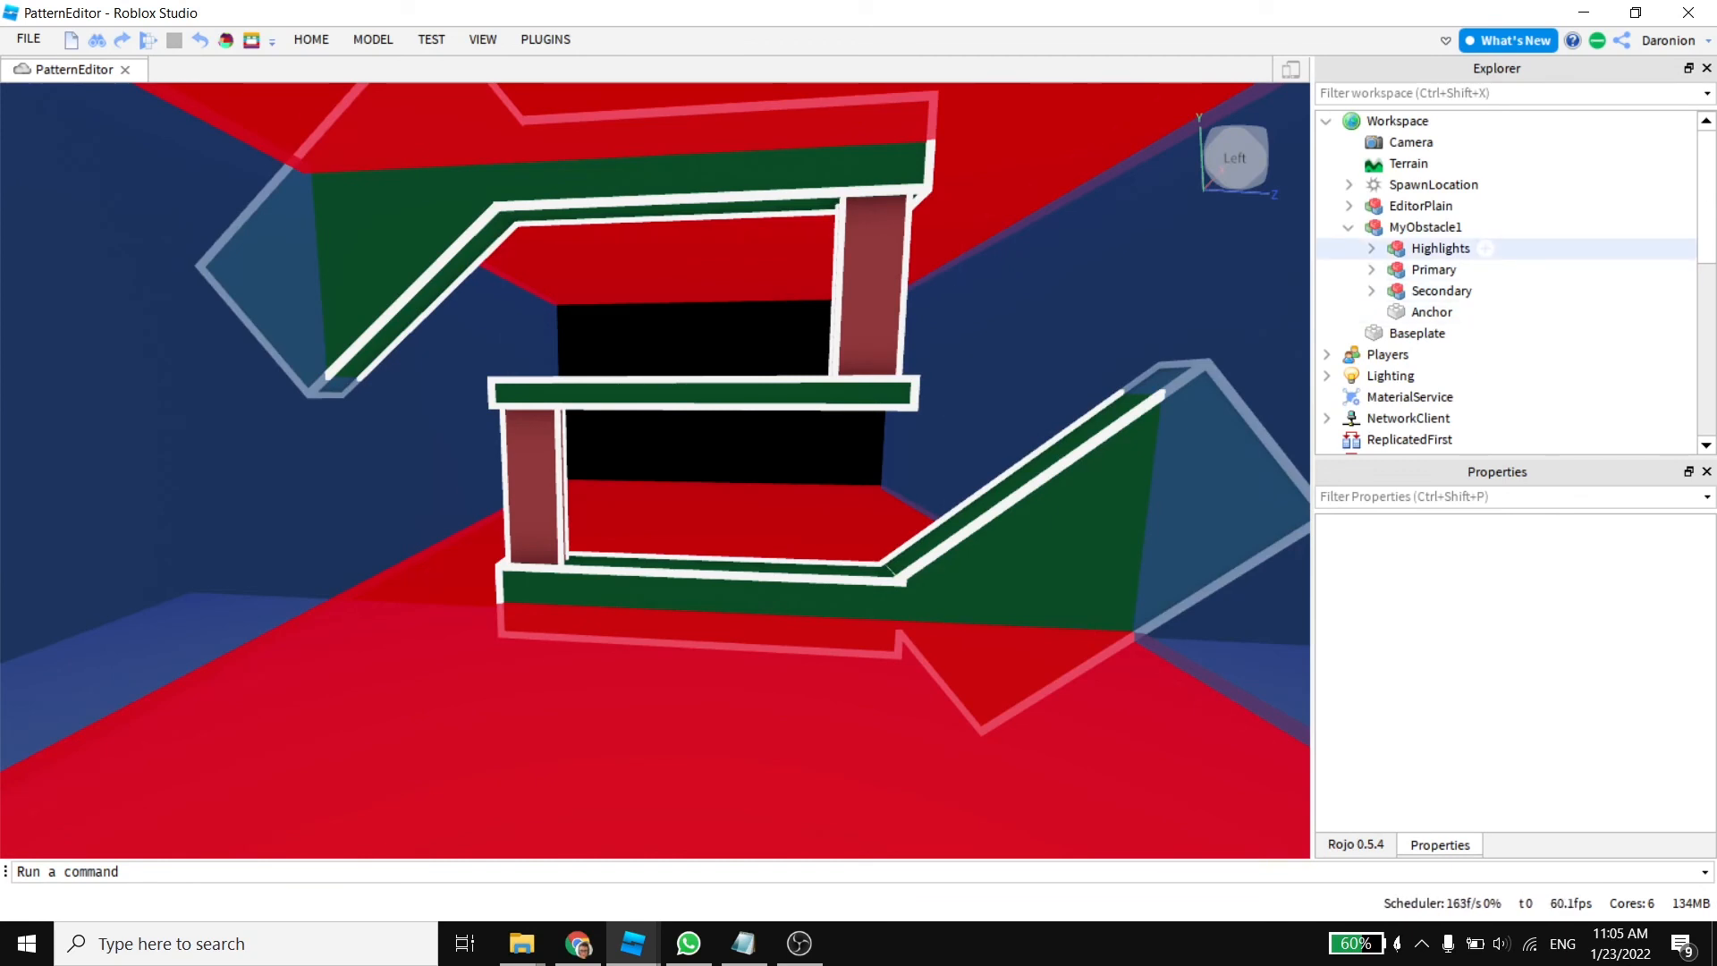
# Step: Set the BrickColor of every part in MyObstacle1's Highlights model to Alder
pyautogui.click(1440, 247)
pyautogui.click(1371, 248)
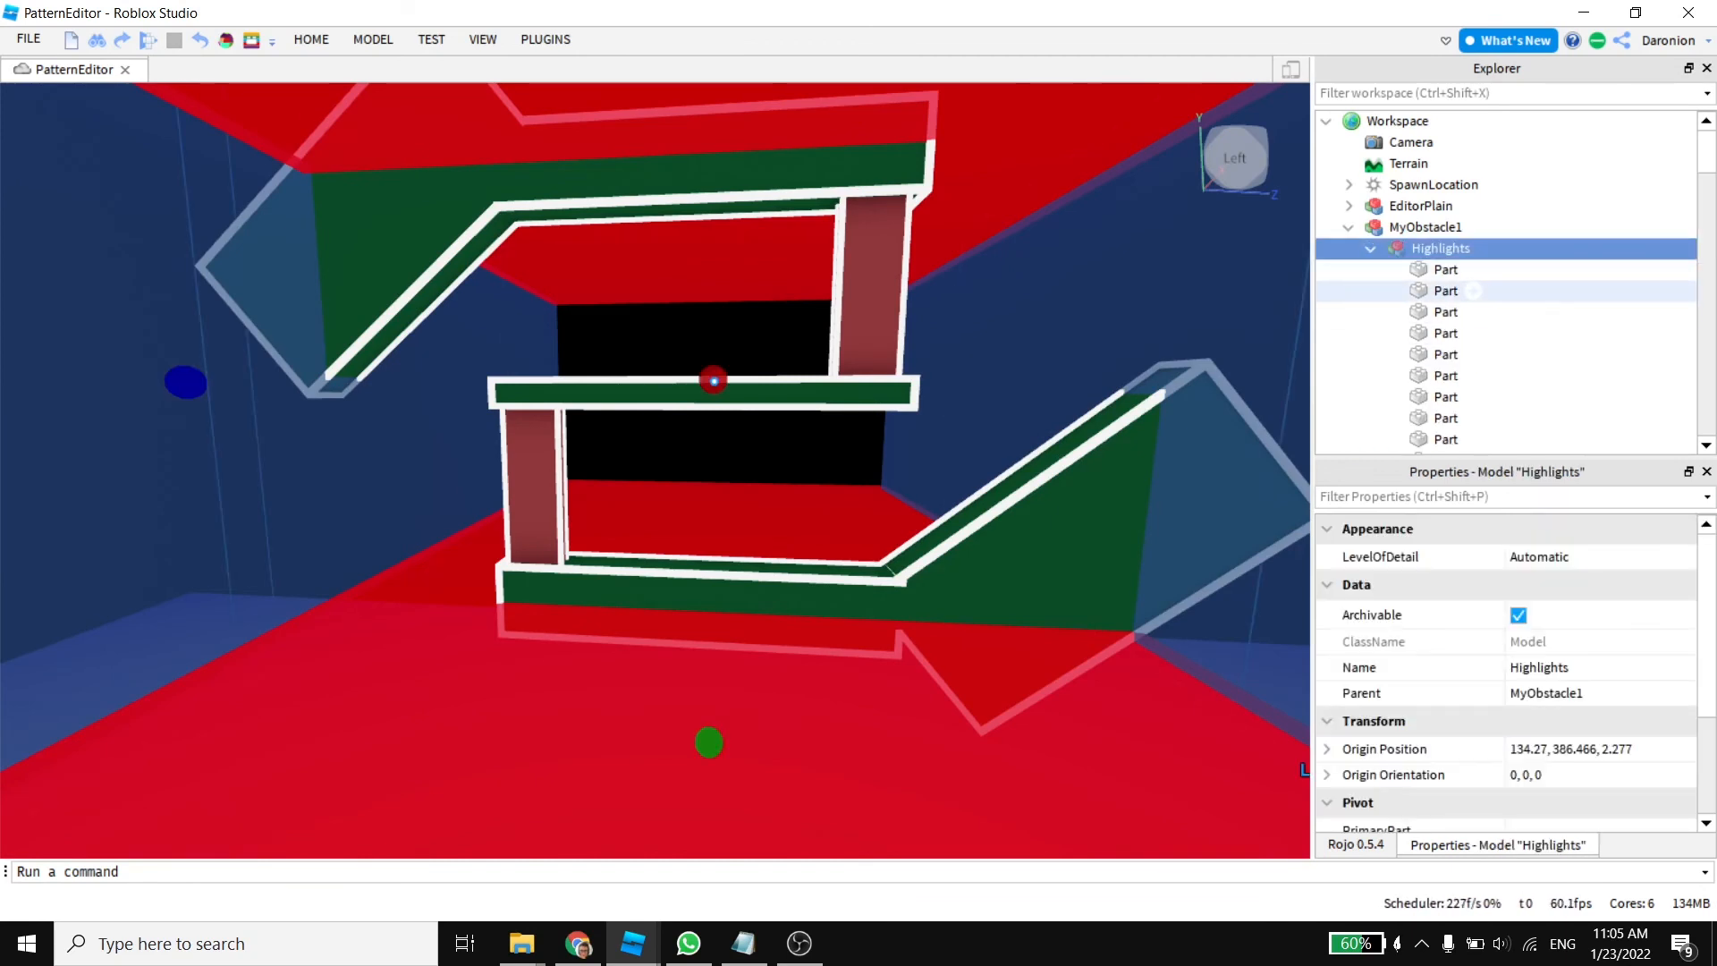
pyautogui.click(1445, 270)
pyautogui.scroll(-5, 1473, 259)
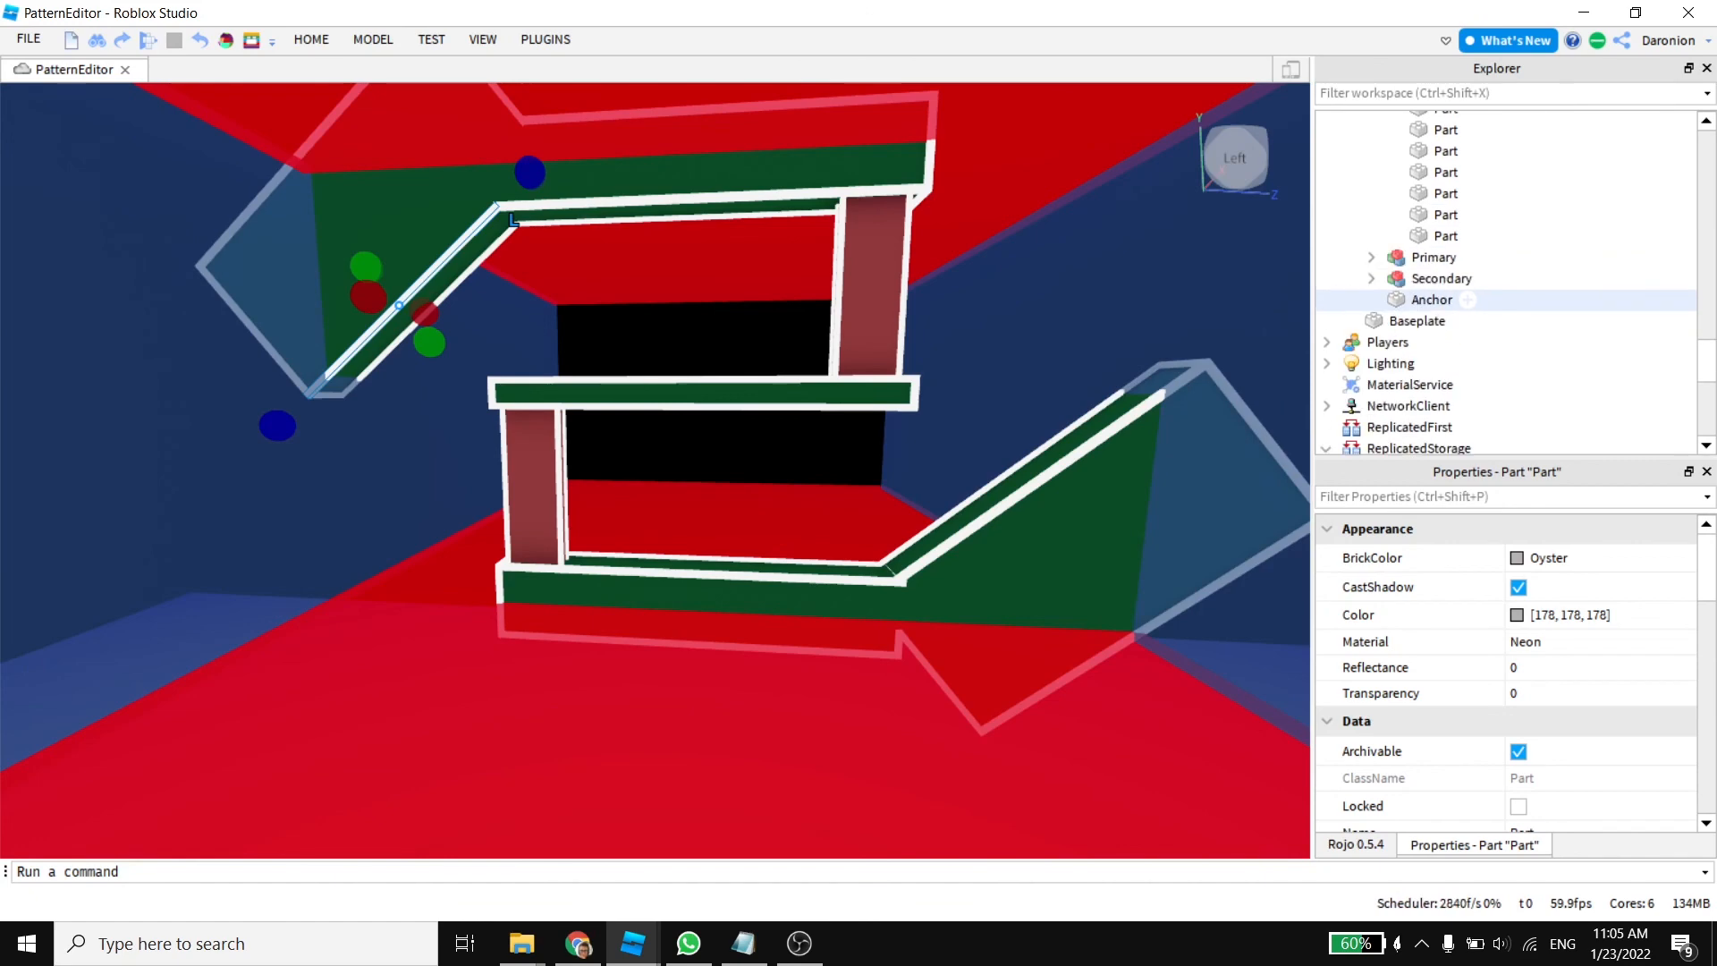
pyautogui.keyDown('shift'); pyautogui.click(1471, 235); pyautogui.keyUp('shift')
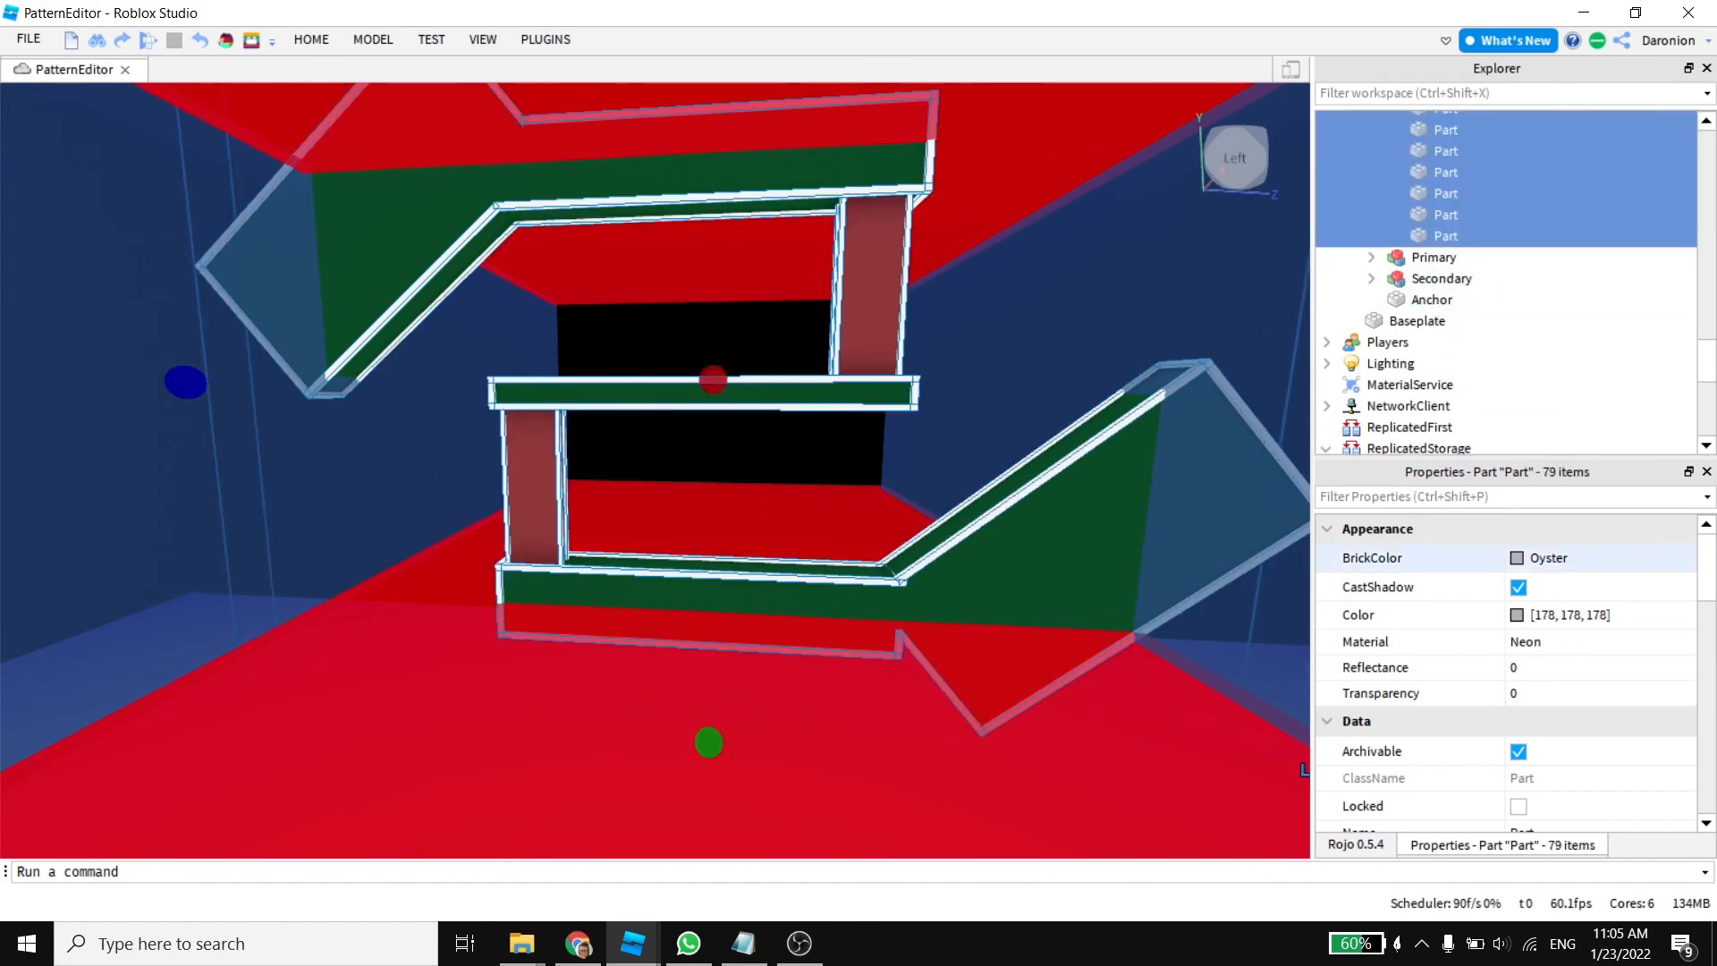
pyautogui.click(1543, 557)
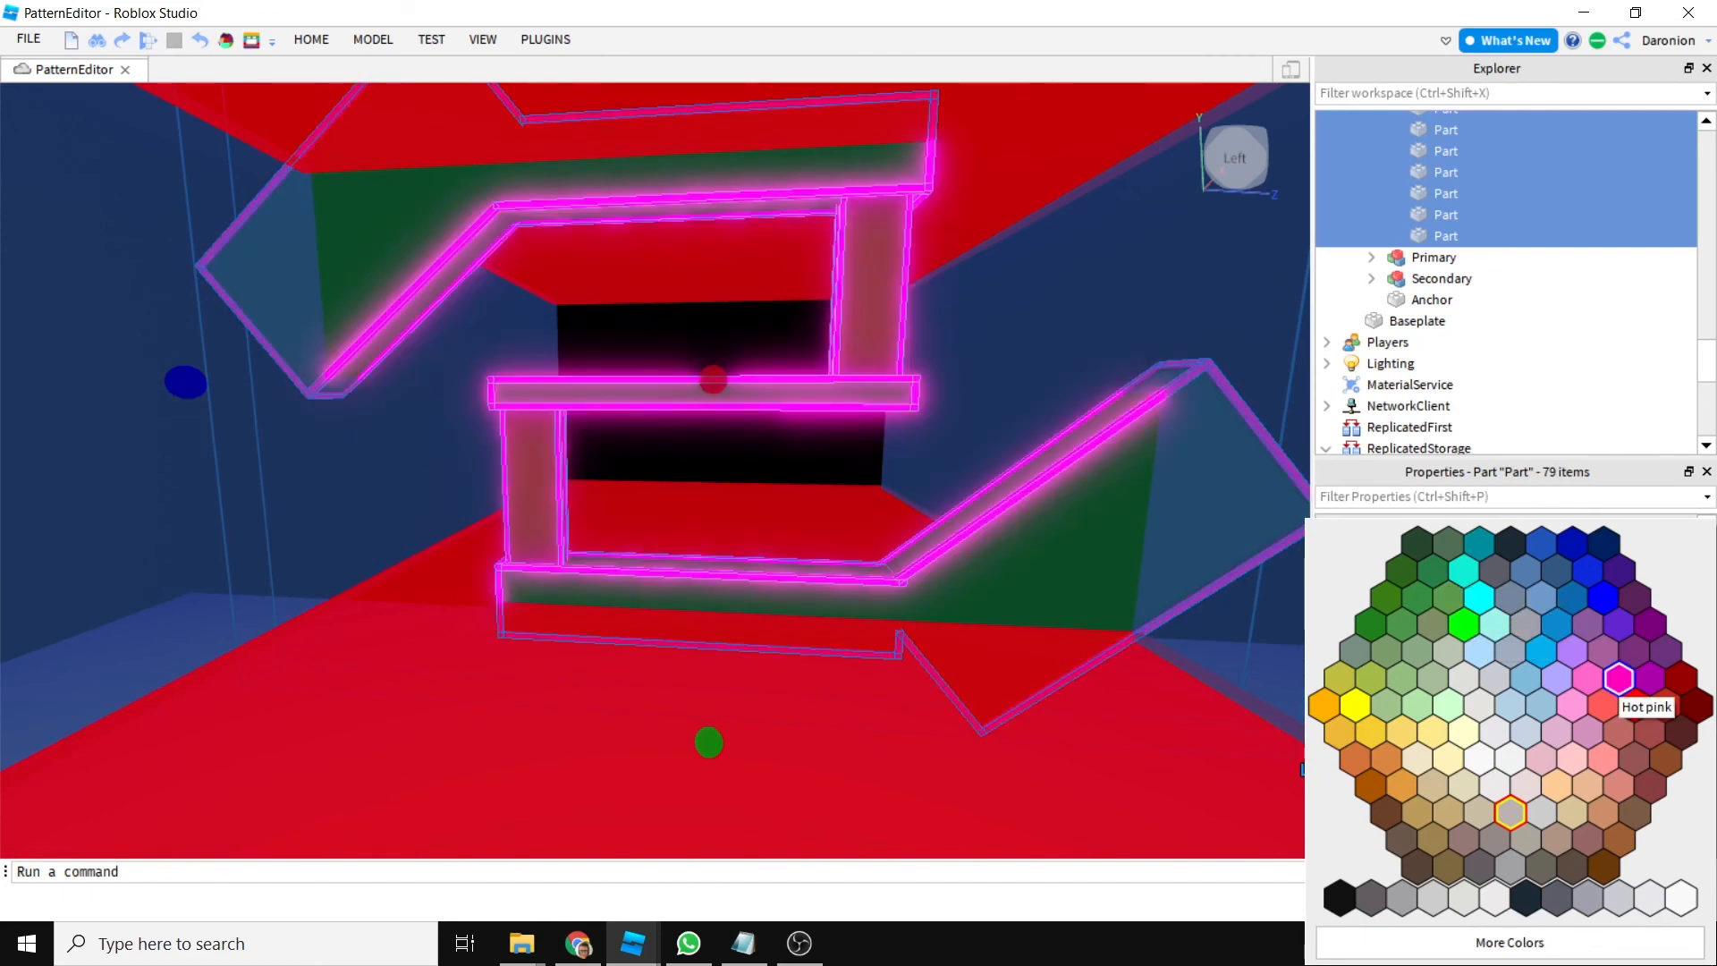
pyautogui.click(1573, 653)
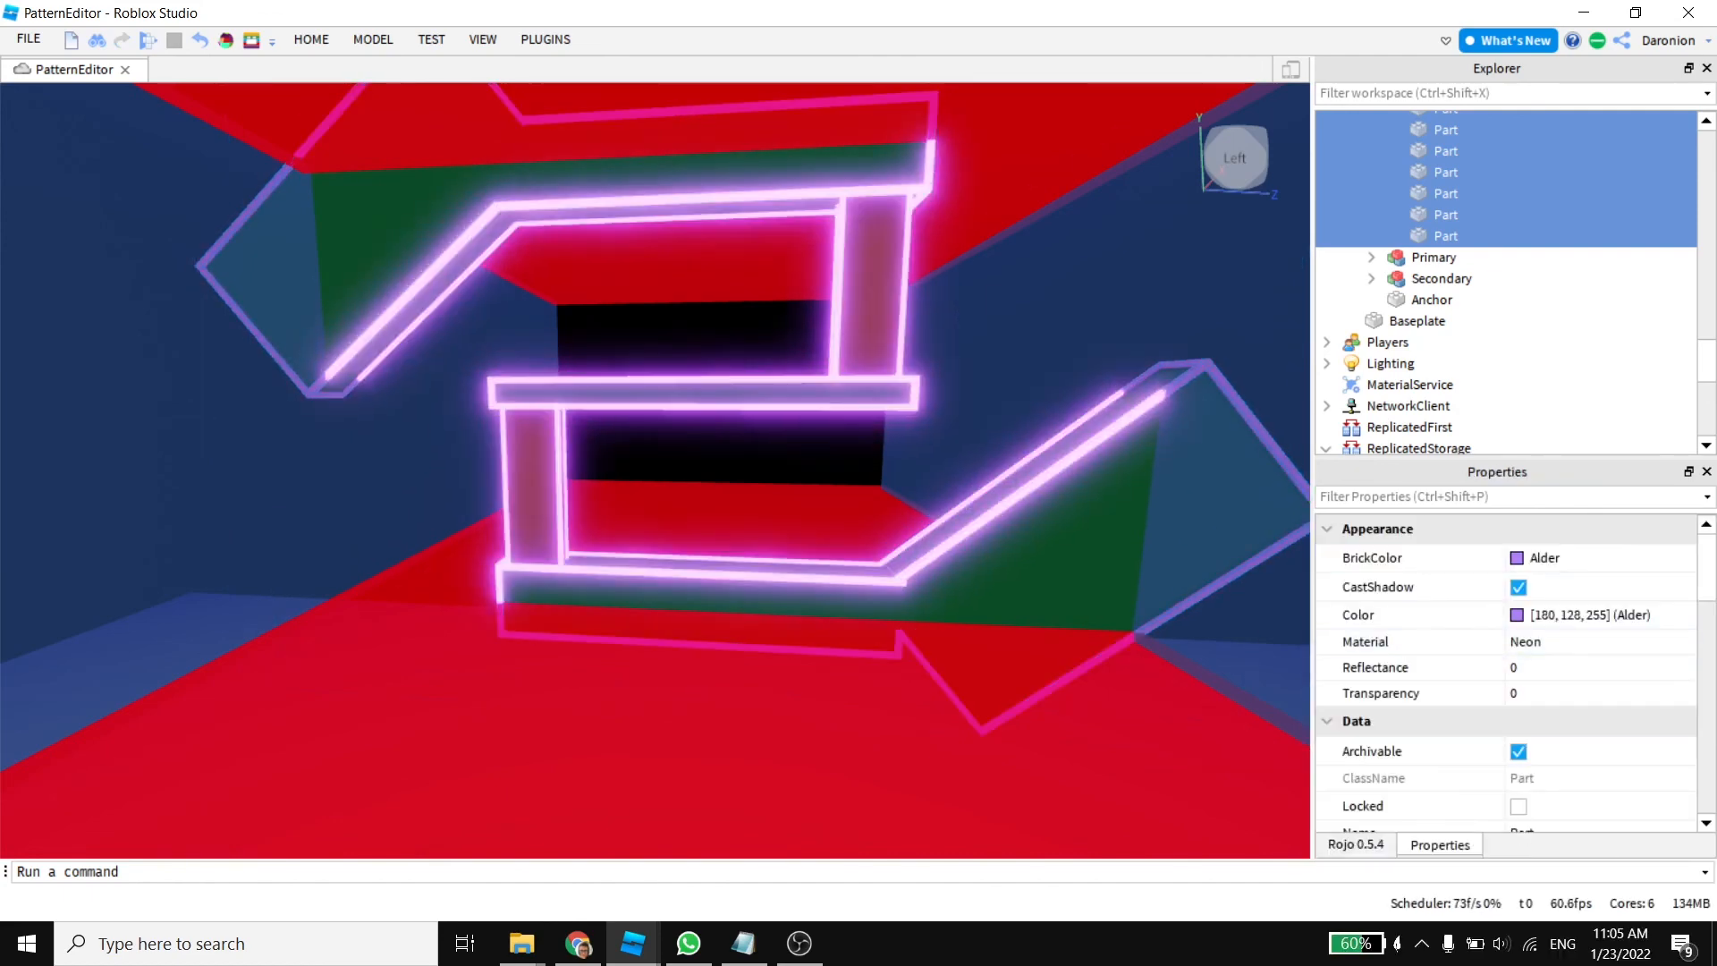
pyautogui.click(1073, 626)
pyautogui.moveTo(1028, 555); pyautogui.dragTo(1064, 518, button='right')
pyautogui.press('d')
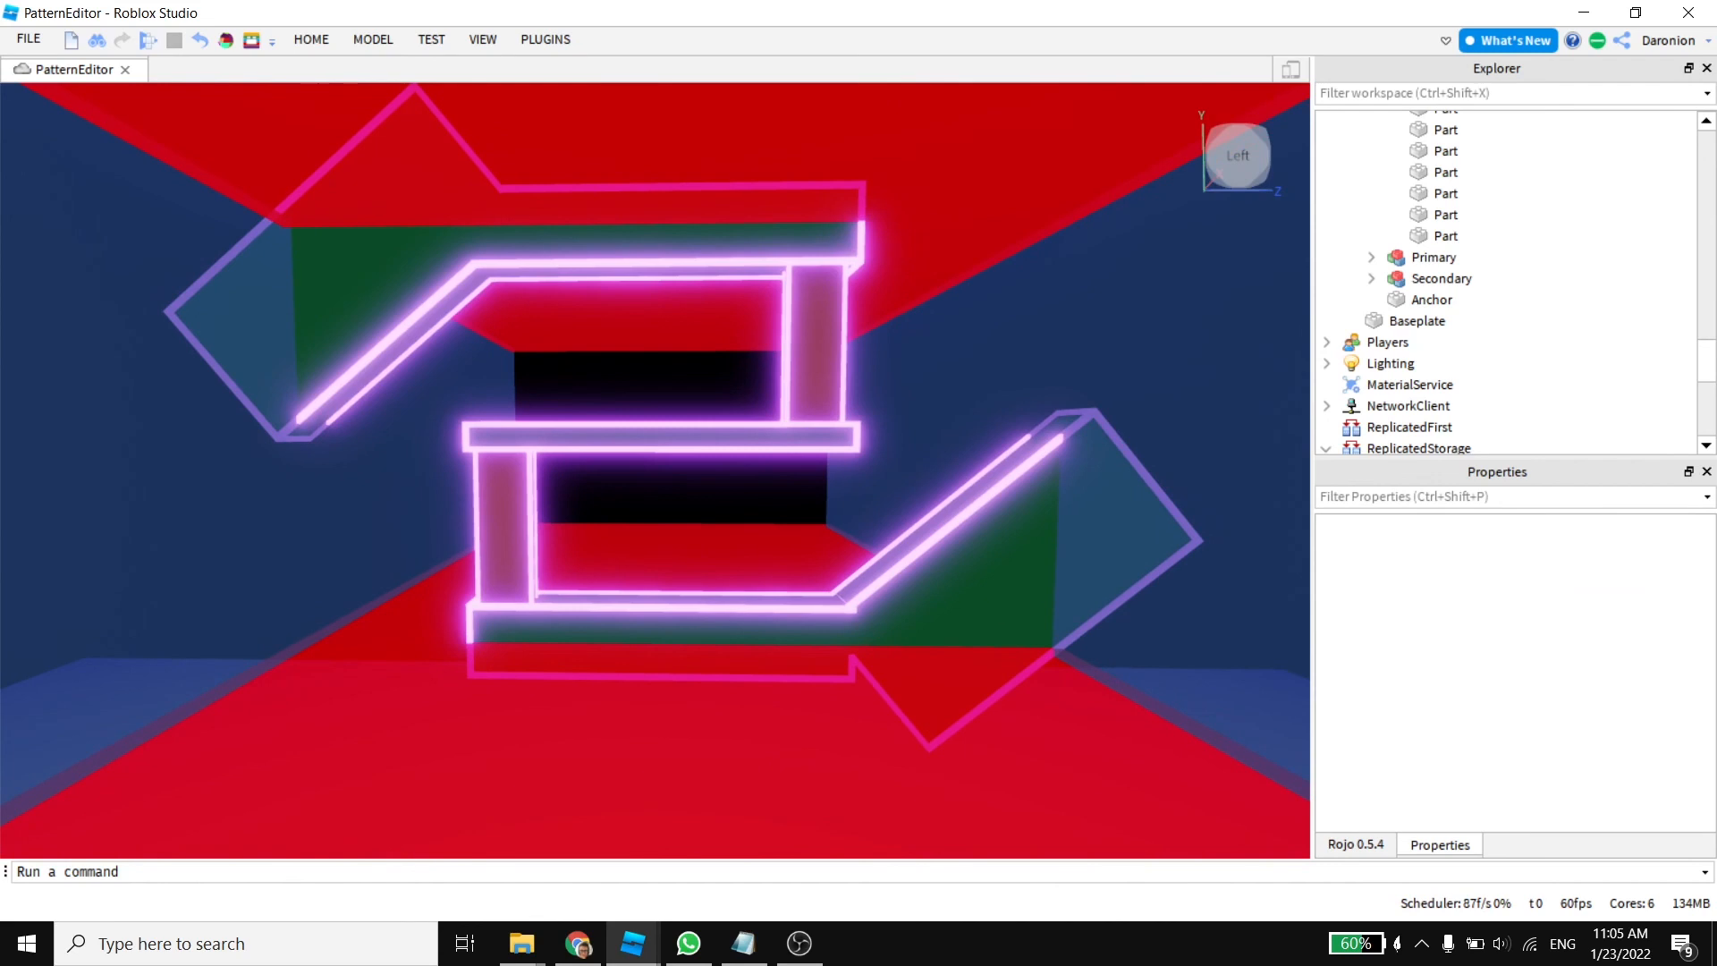
# Step: Move MyObstacle1 into the MyObstacles folder in ReplicatedStorage and replace "My" in its name with the creator's username
pyautogui.moveTo(1431, 268); pyautogui.dragTo(1431, 316)
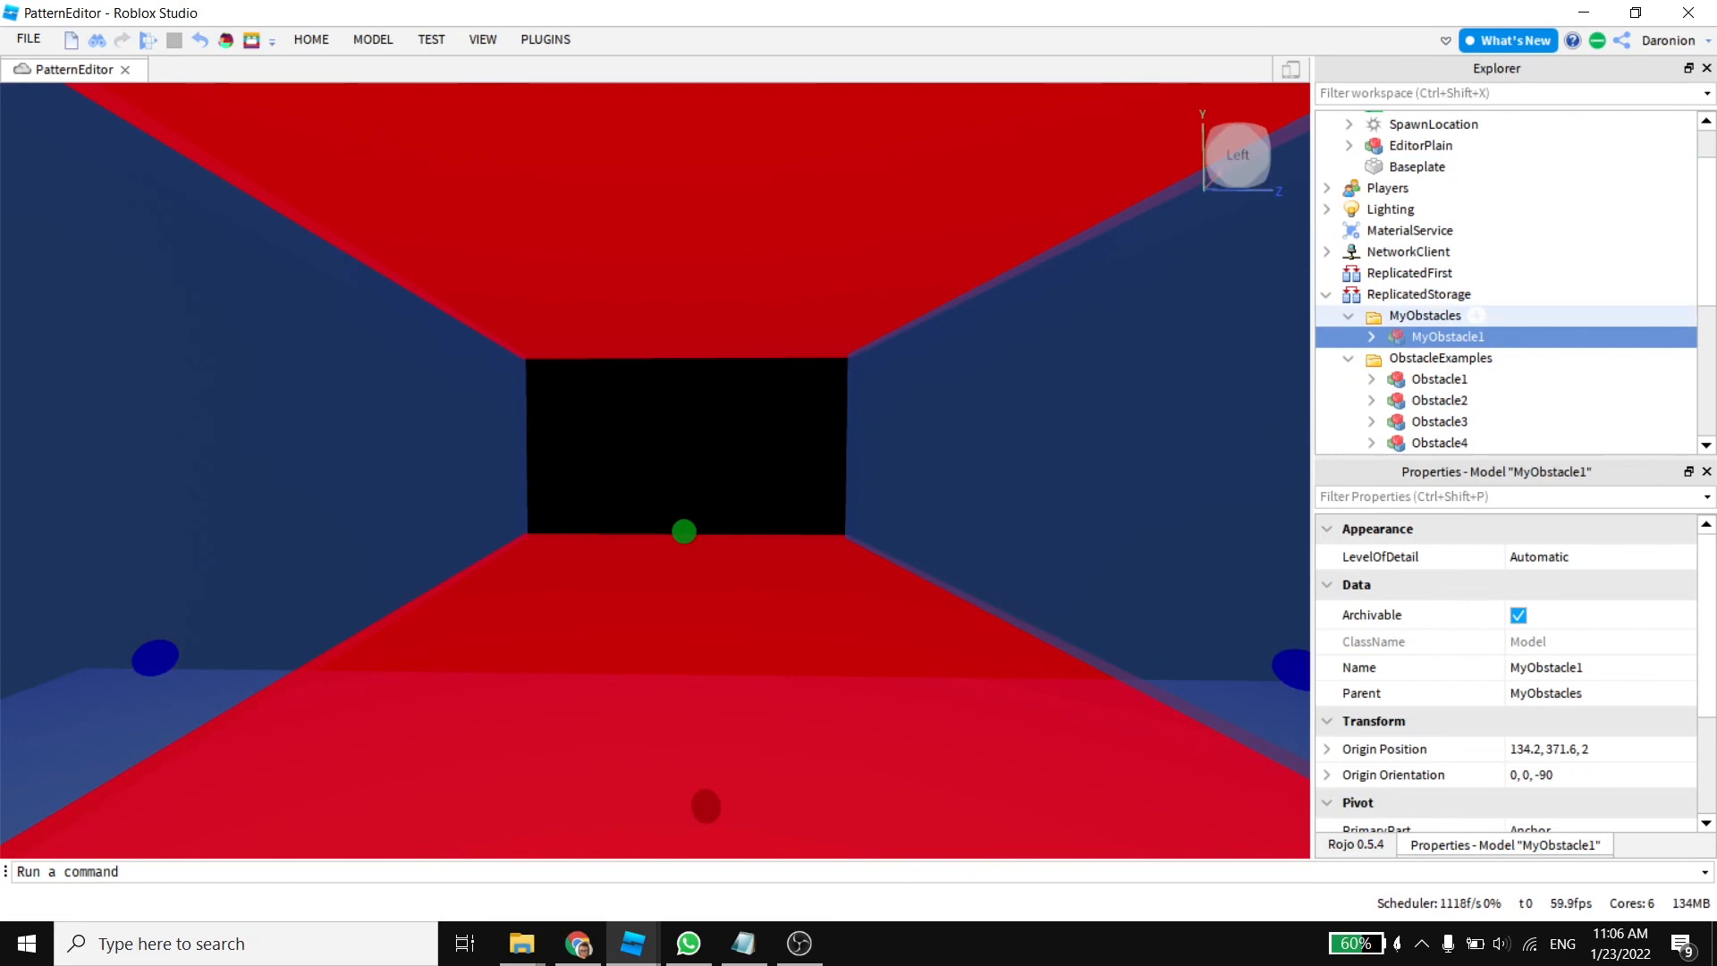
pyautogui.press('F2')
pyautogui.press('Home')
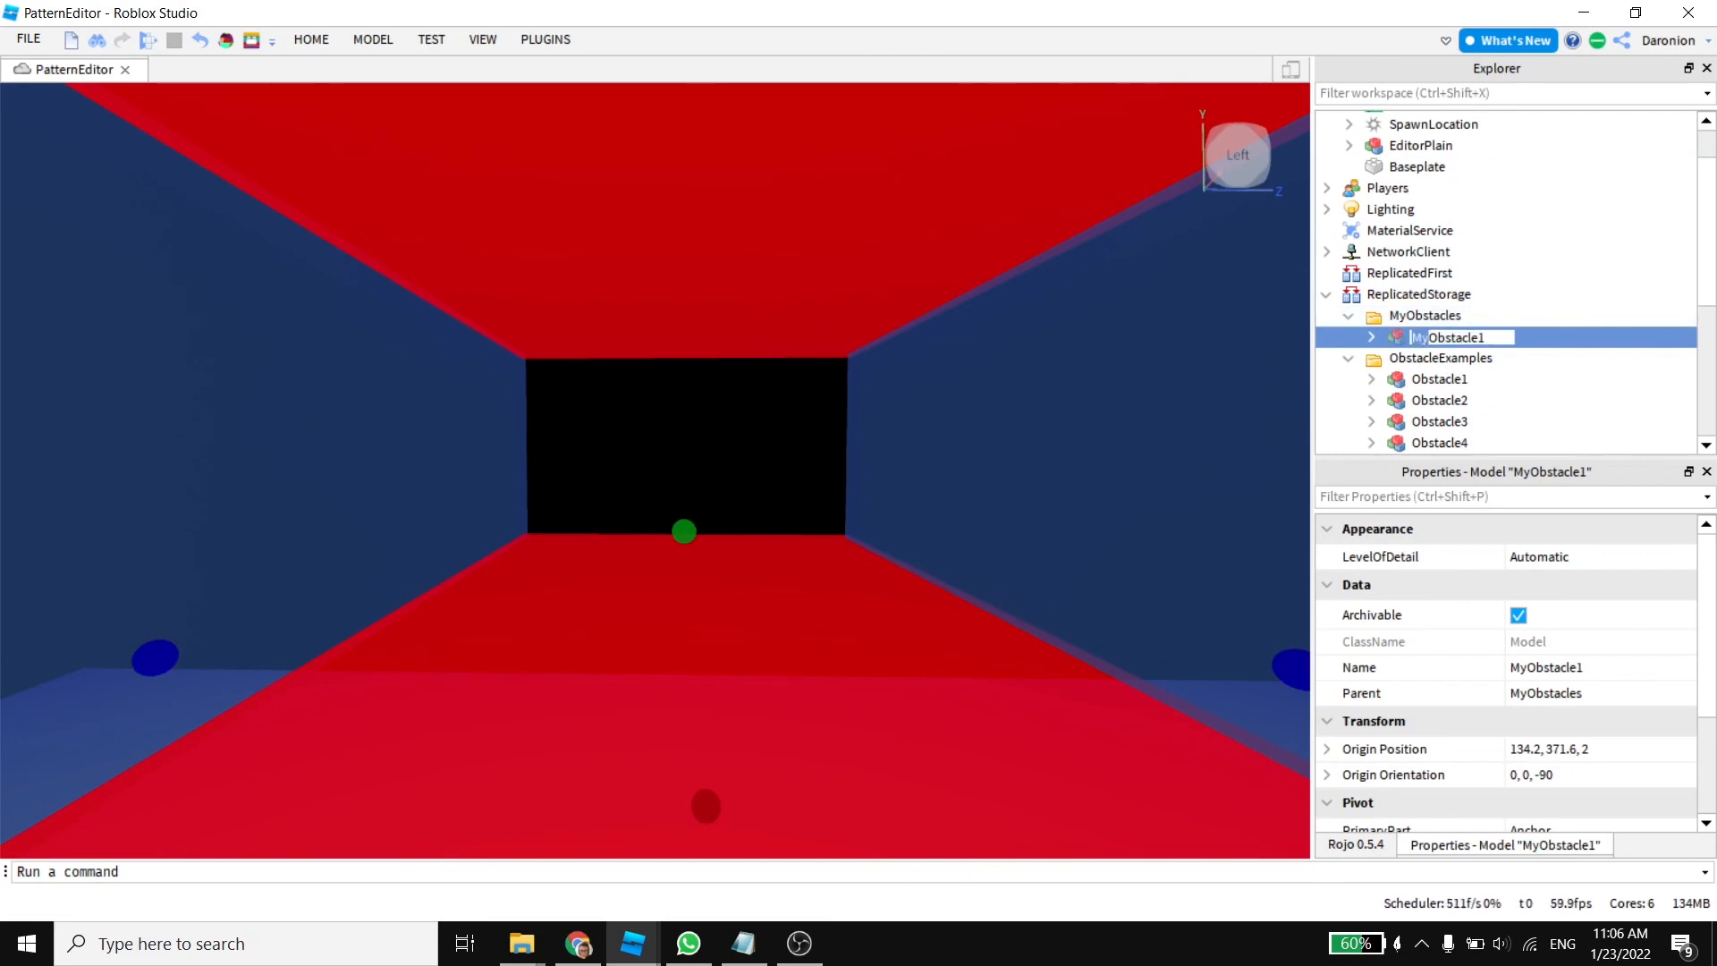
pyautogui.press('Delete')
pyautogui.press('Delete')
pyautogui.write('Daronion')
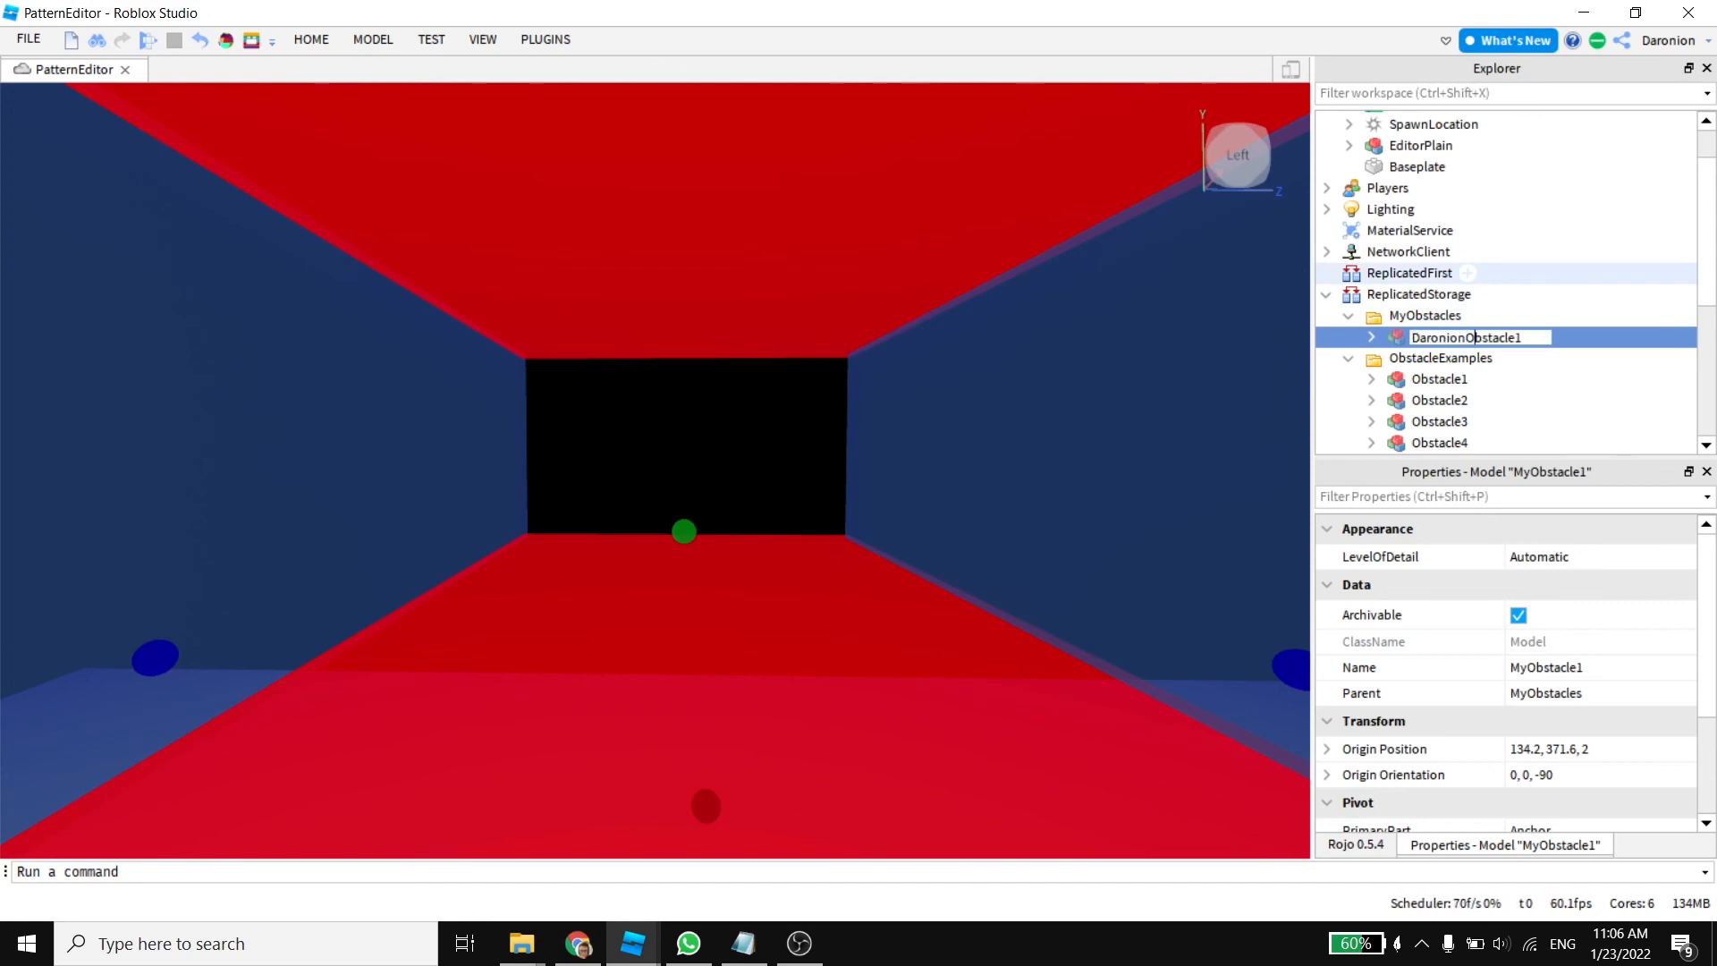
pyautogui.press('Return')
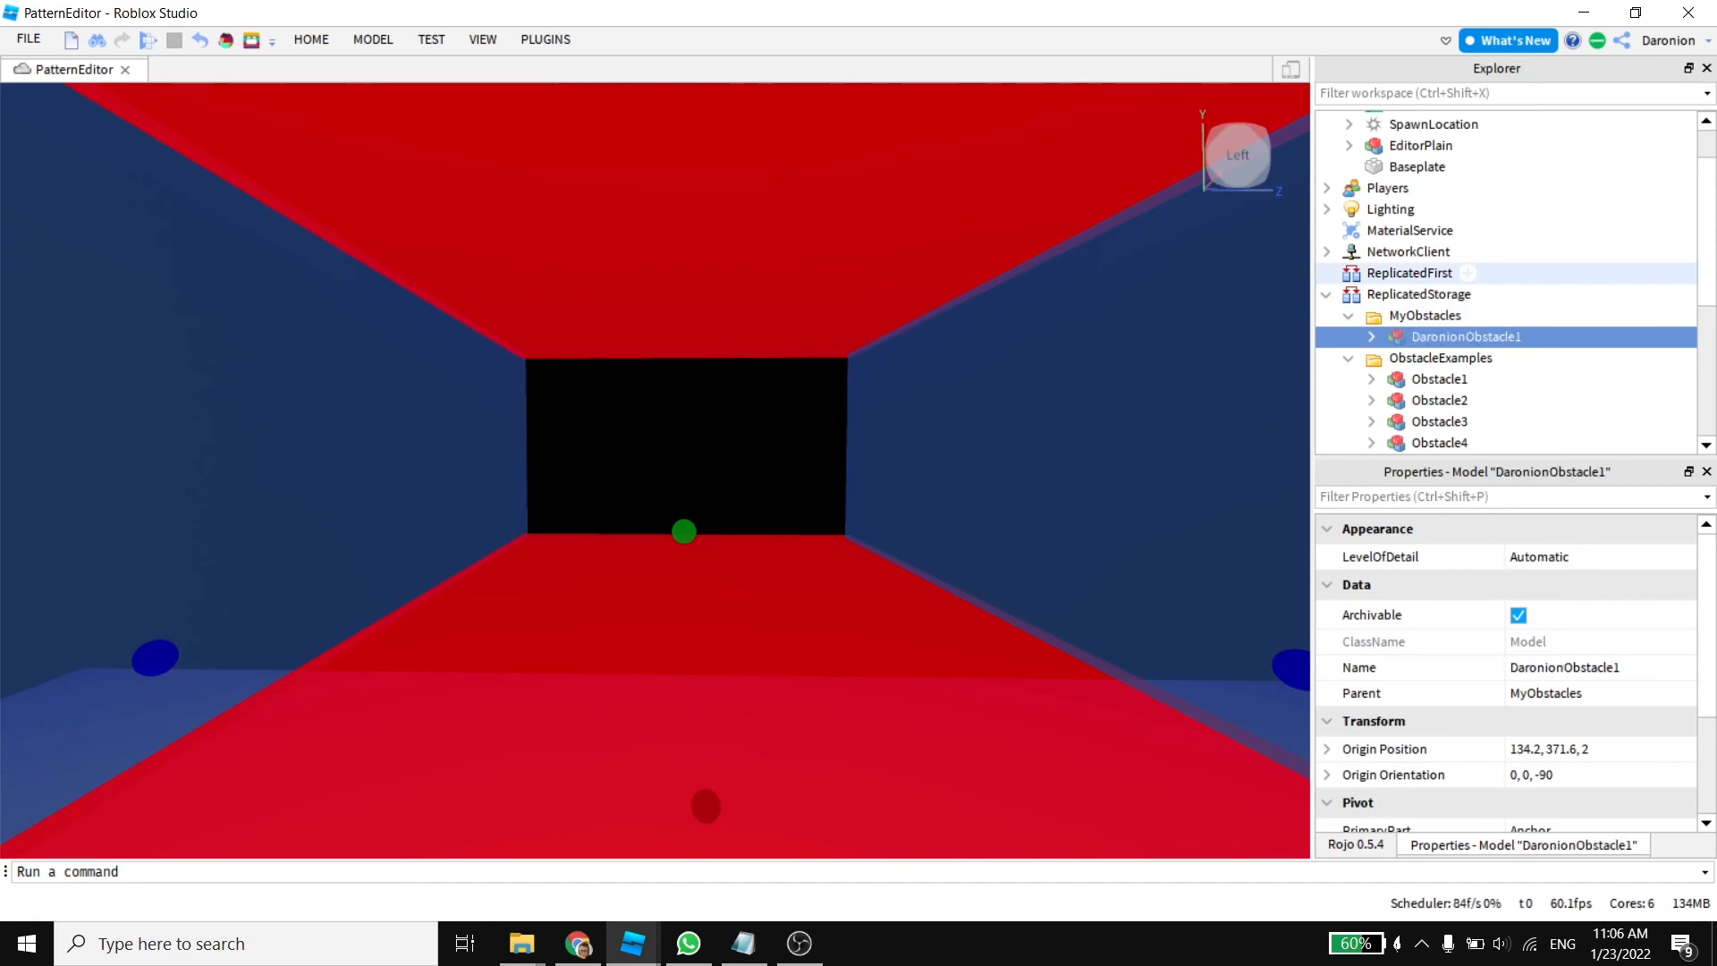